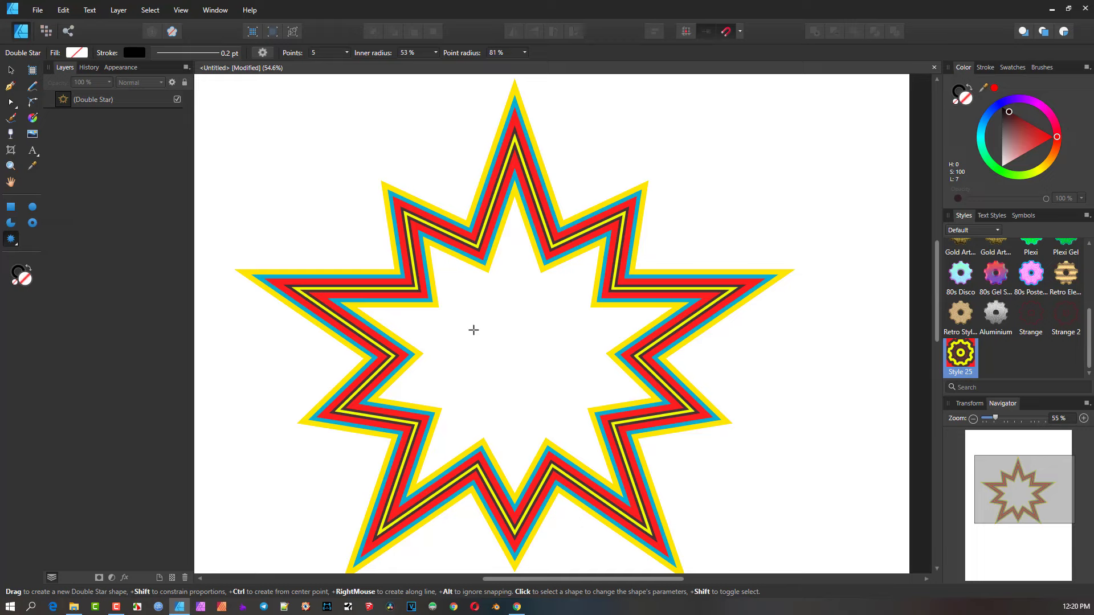
scroll(518, 342, down, 3)
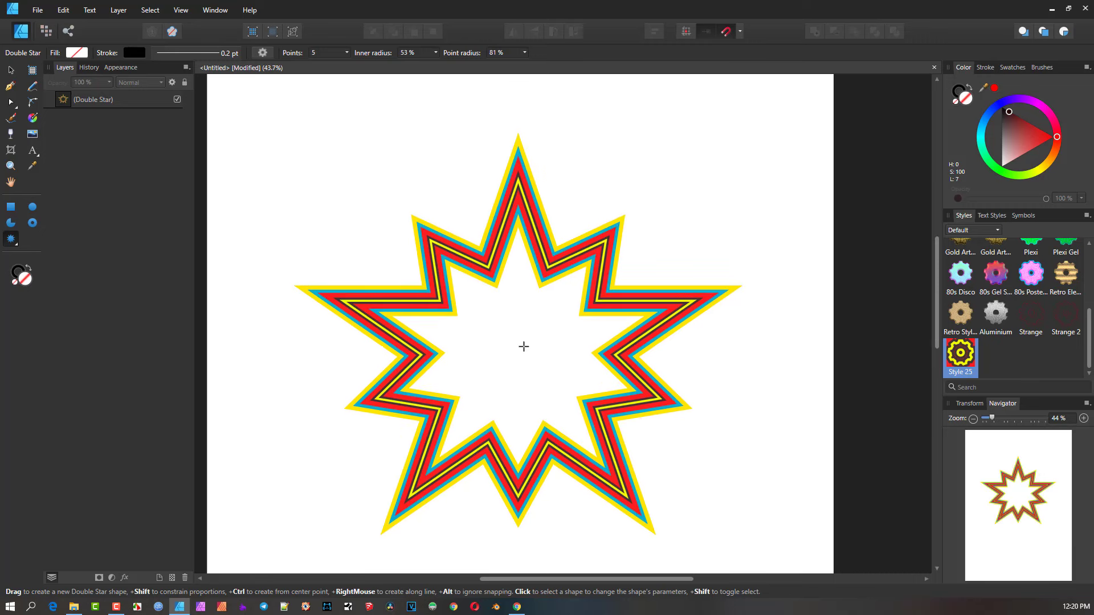
scroll(476, 325, up, 3)
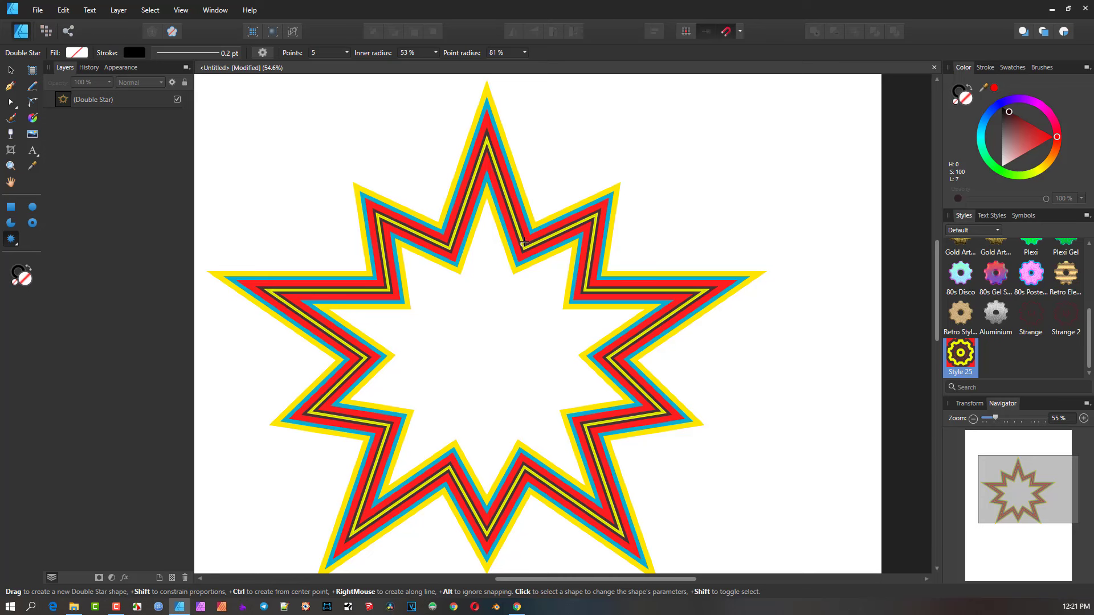
ctrl+scroll(517, 234, up, 2)
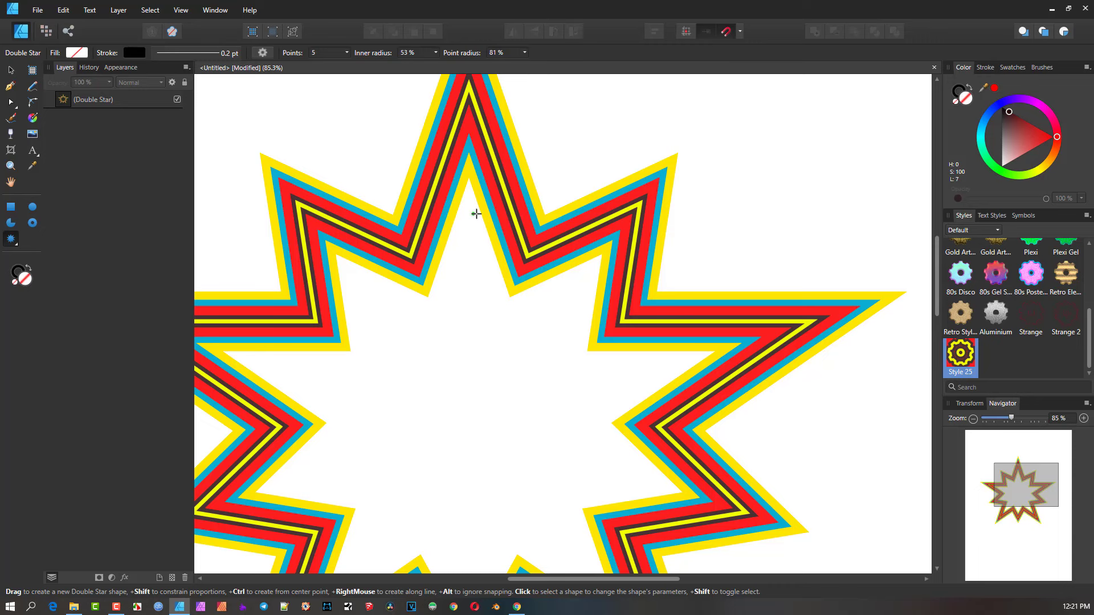
scroll(508, 207, down, 3)
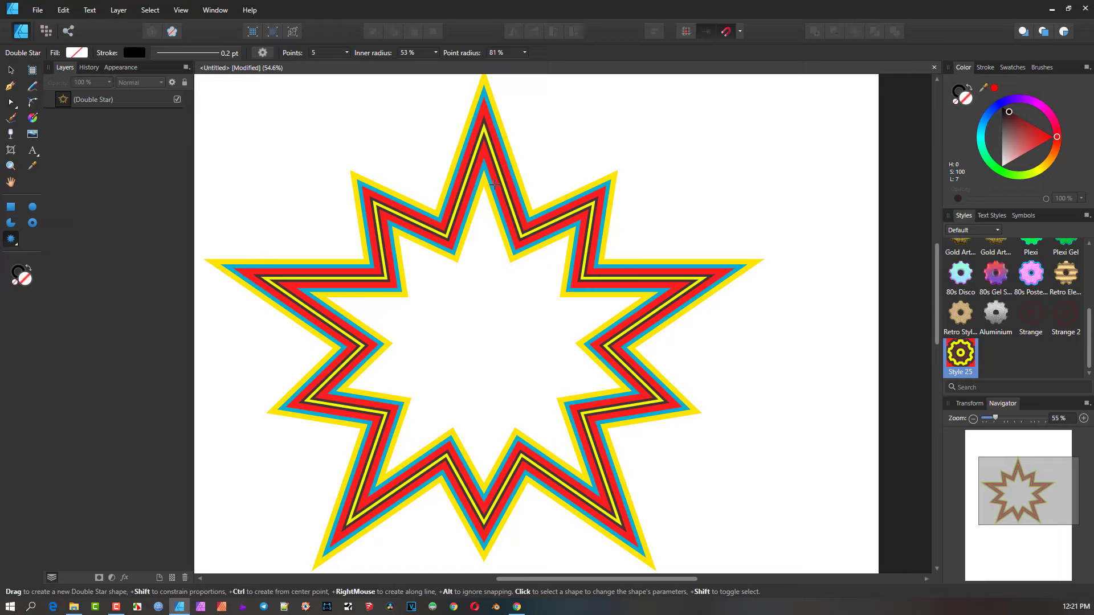
scroll(495, 184, down, 4)
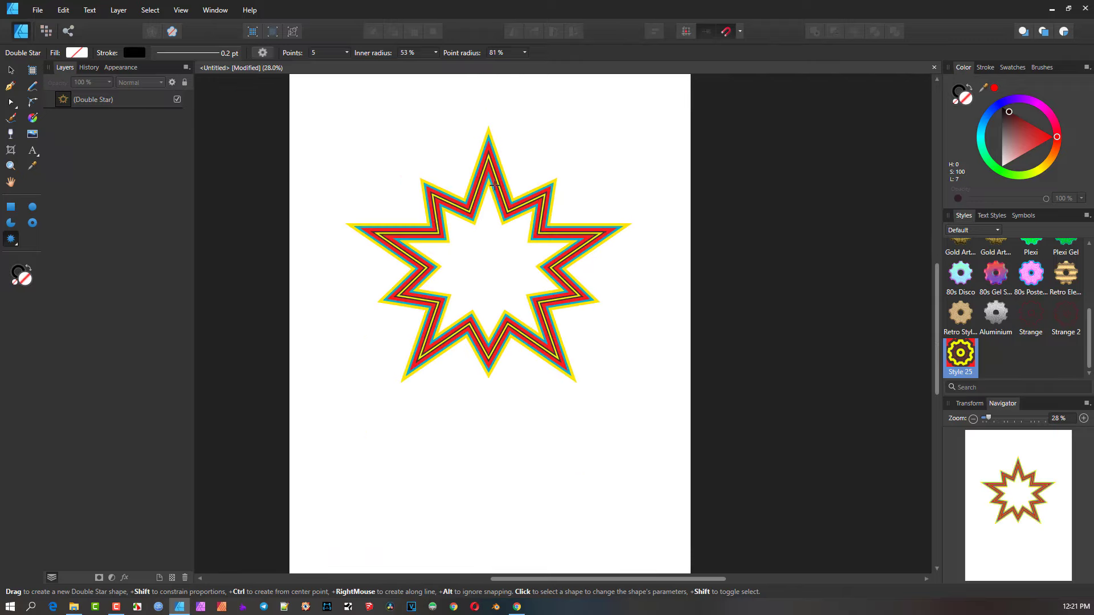
Step: Hide the existing multicoloured star, revert to the default styling and draw a new double star in the lower half of the page
click(177, 99)
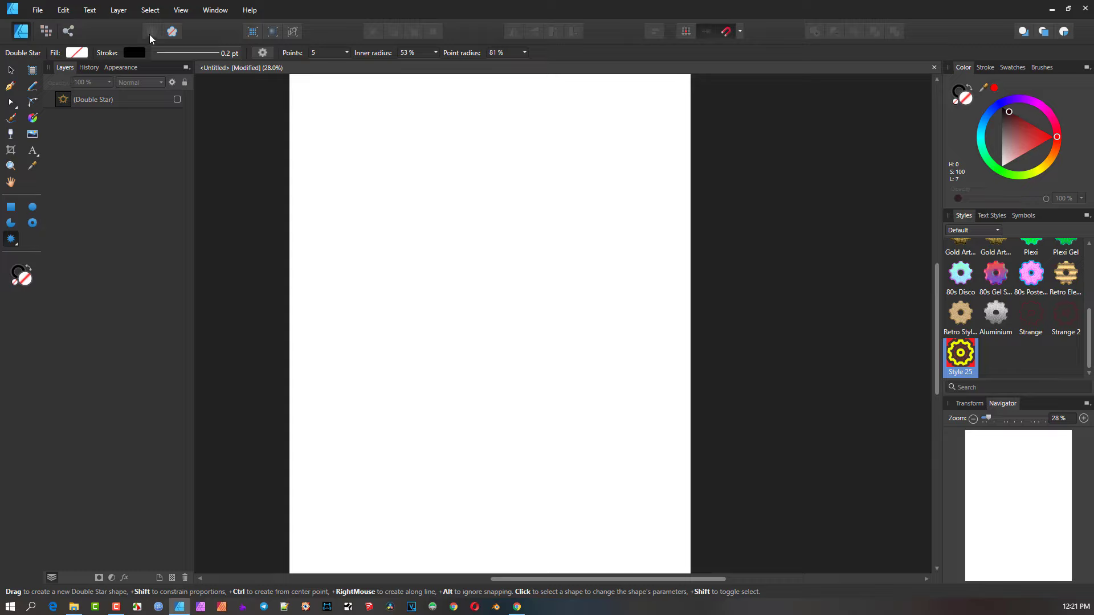
click(176, 31)
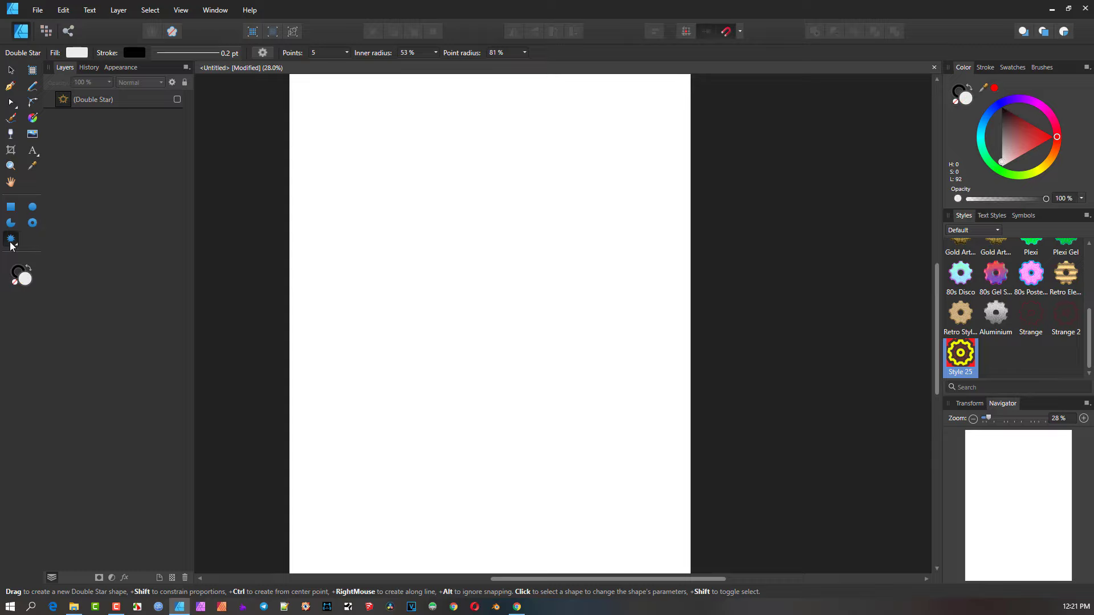
scroll(433, 325, down, 2)
scroll(433, 325, right, 1)
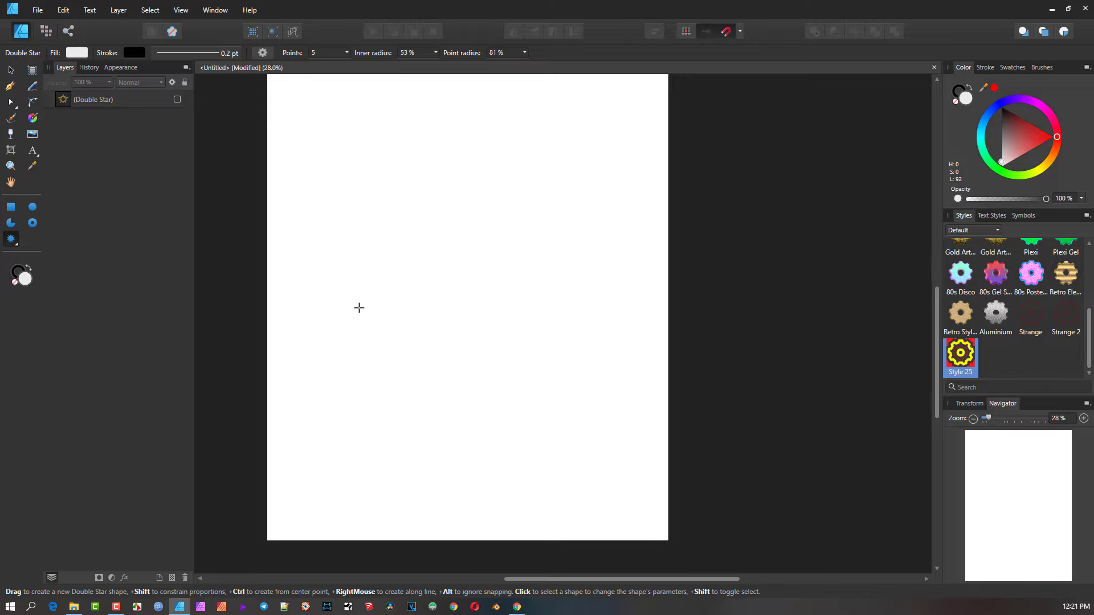
drag(359, 309, 566, 508)
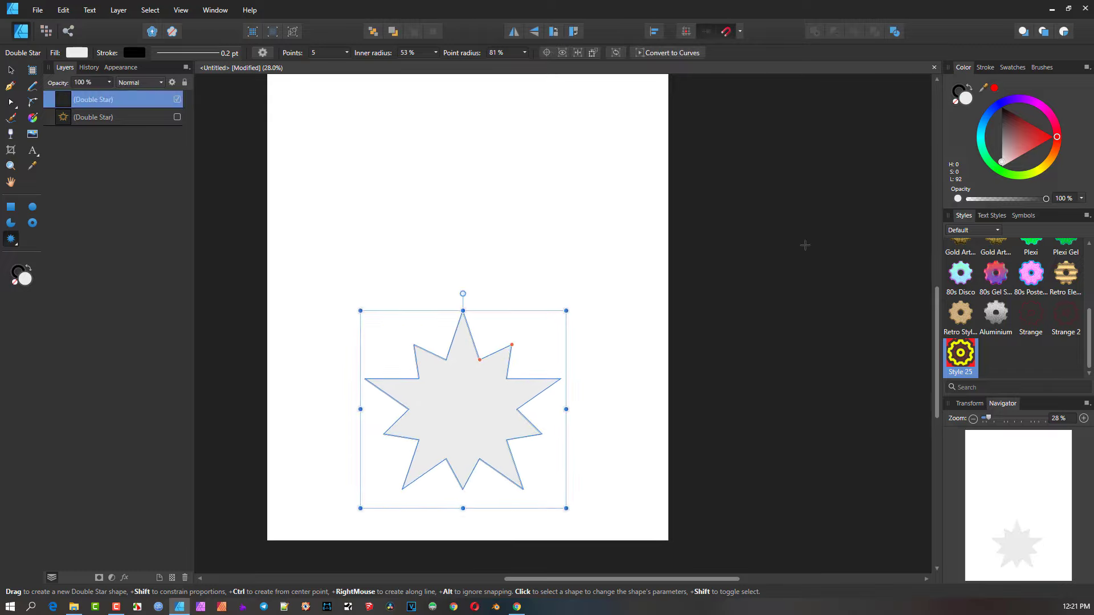
Step: Remove the new star's fill and set its stroke width to 30 pt
click(956, 102)
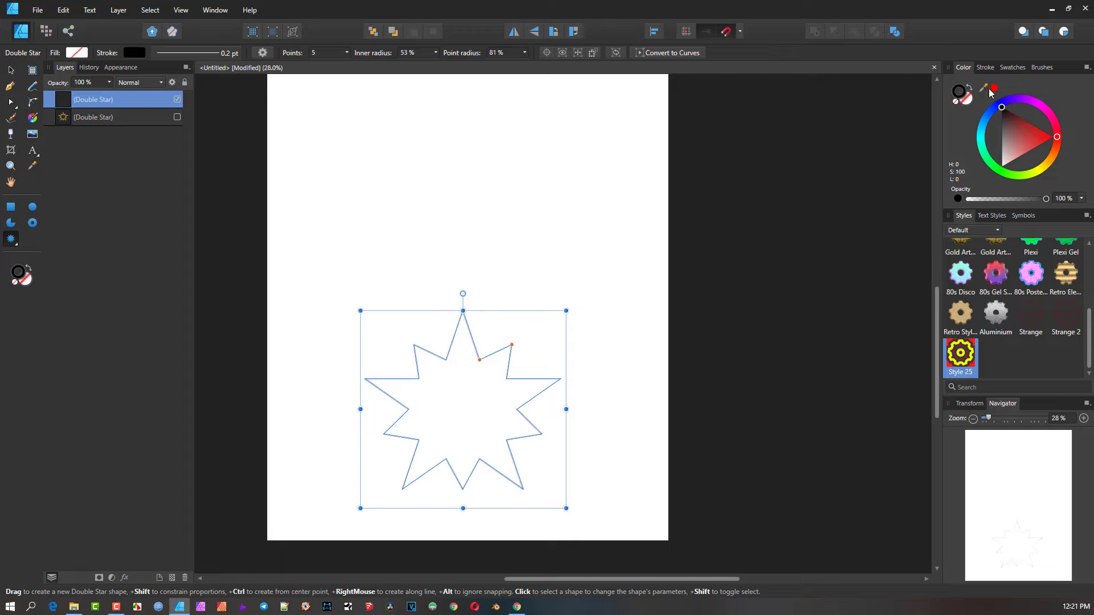
click(985, 67)
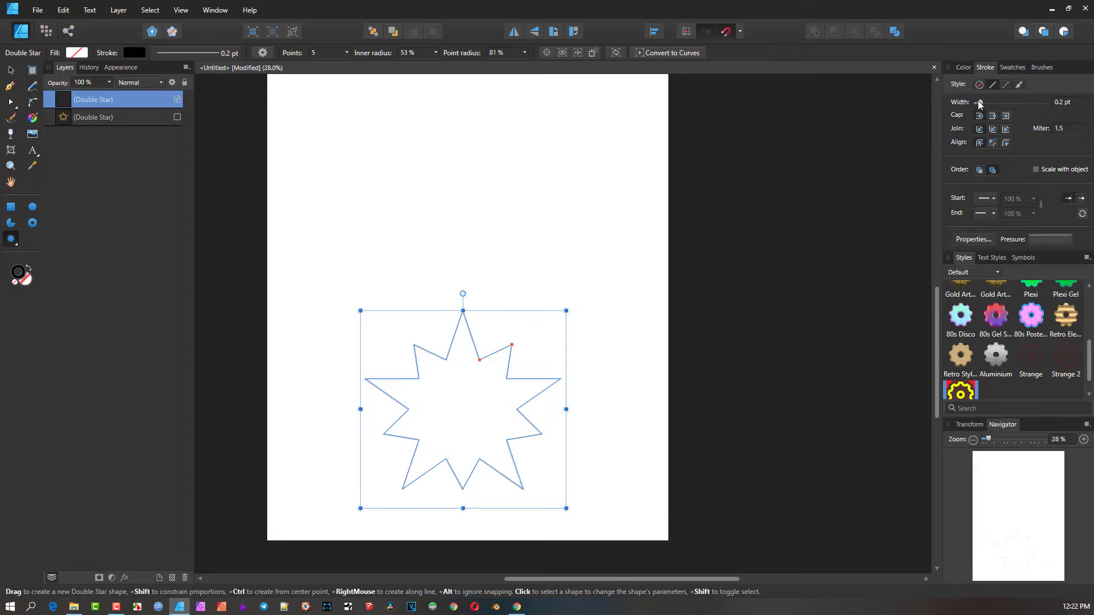
drag(980, 105, 1019, 105)
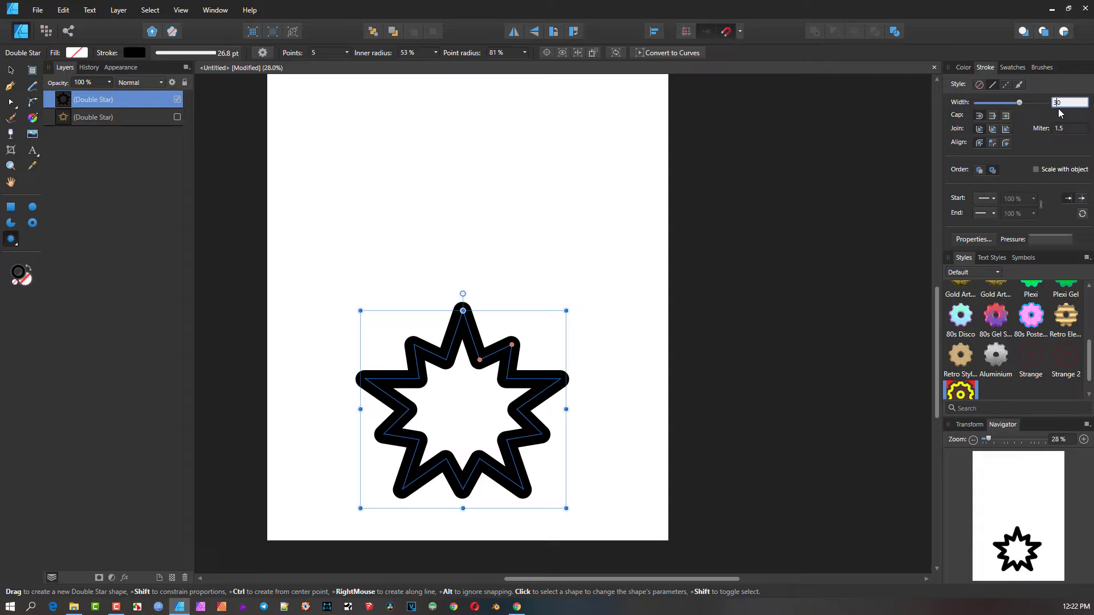
click(1058, 108)
text(30)
key(Return)
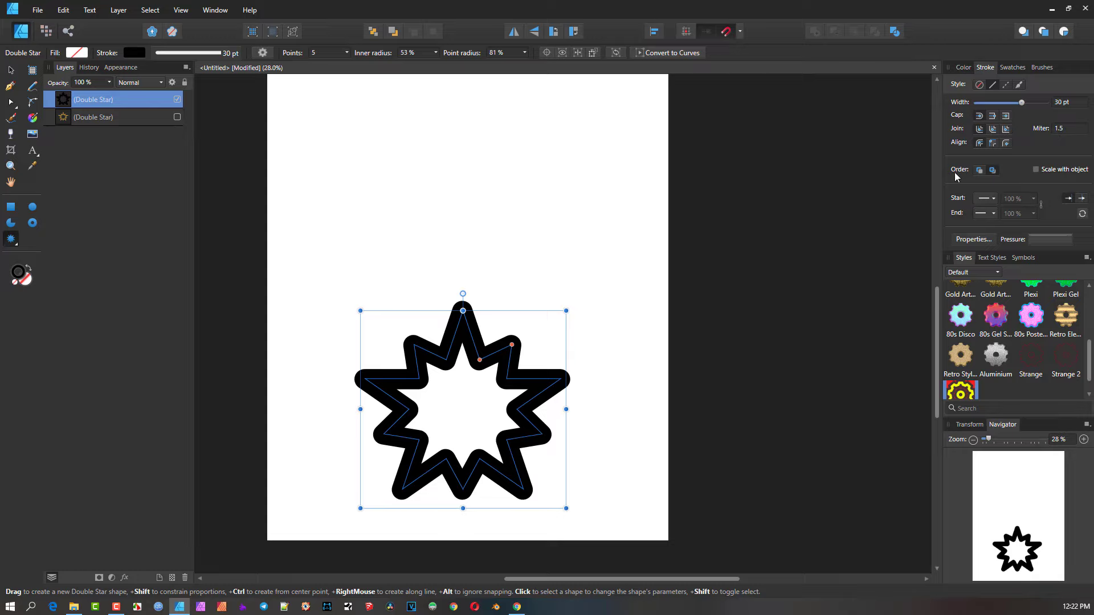
Step: Give the star's stroke sharp miter joins with a miter limit of 5, and move the star slightly up the page
click(1064, 129)
text(5)
key(Return)
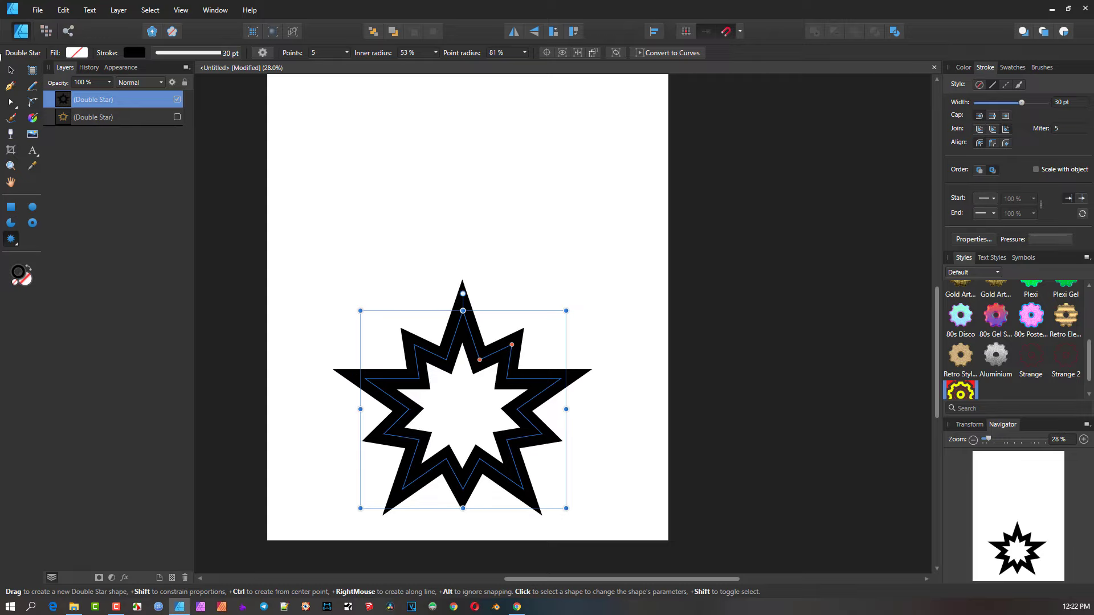
click(10, 69)
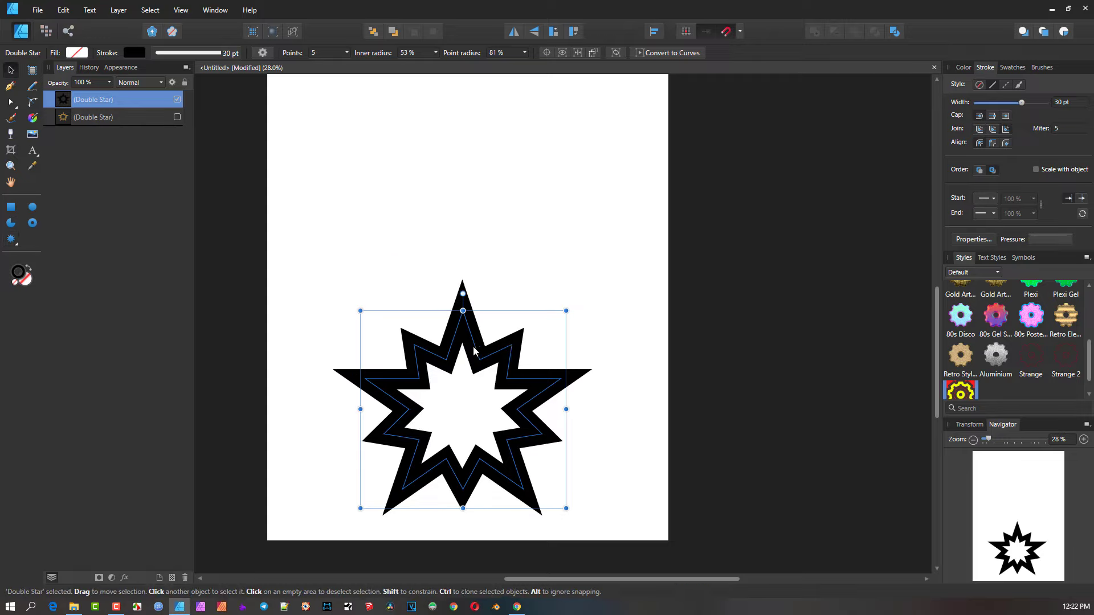
drag(474, 350, 461, 307)
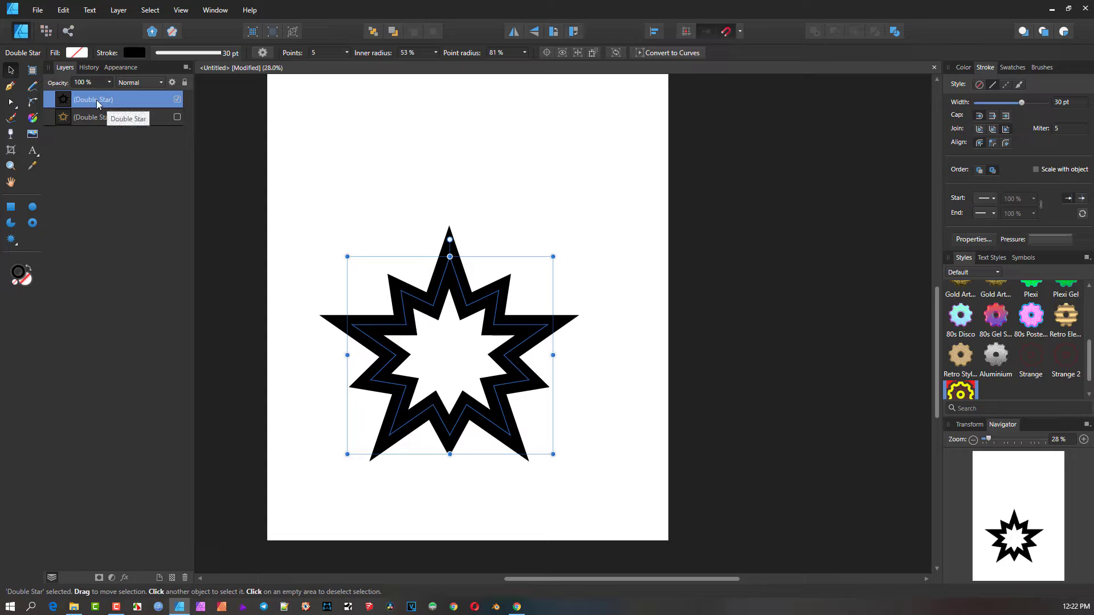
Step: Duplicate the black star and change the copy's stroke colour to pure red
key(ctrl+j)
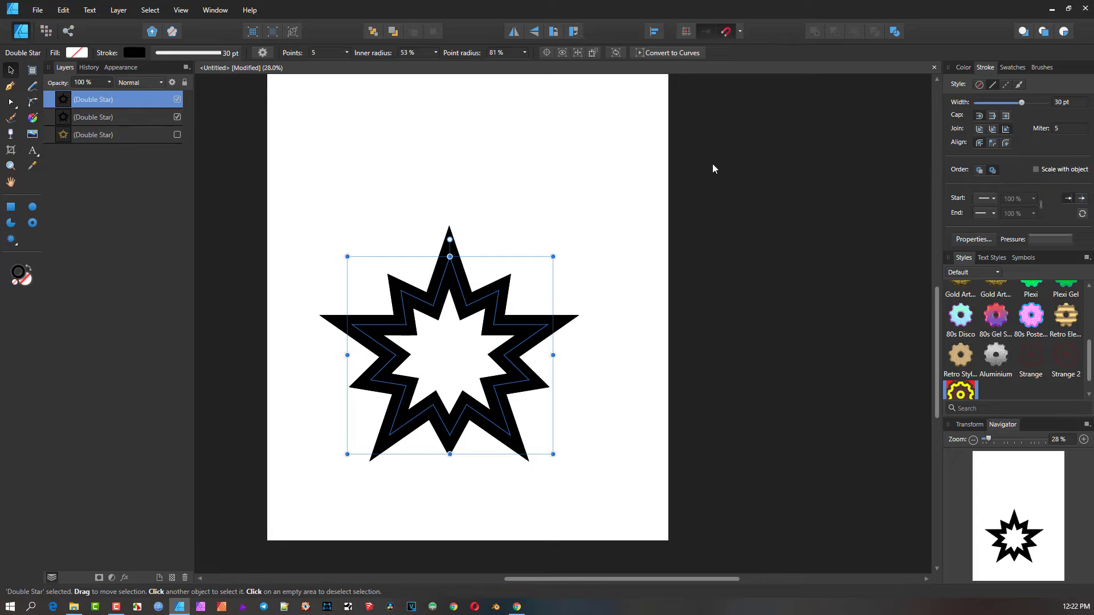
click(961, 67)
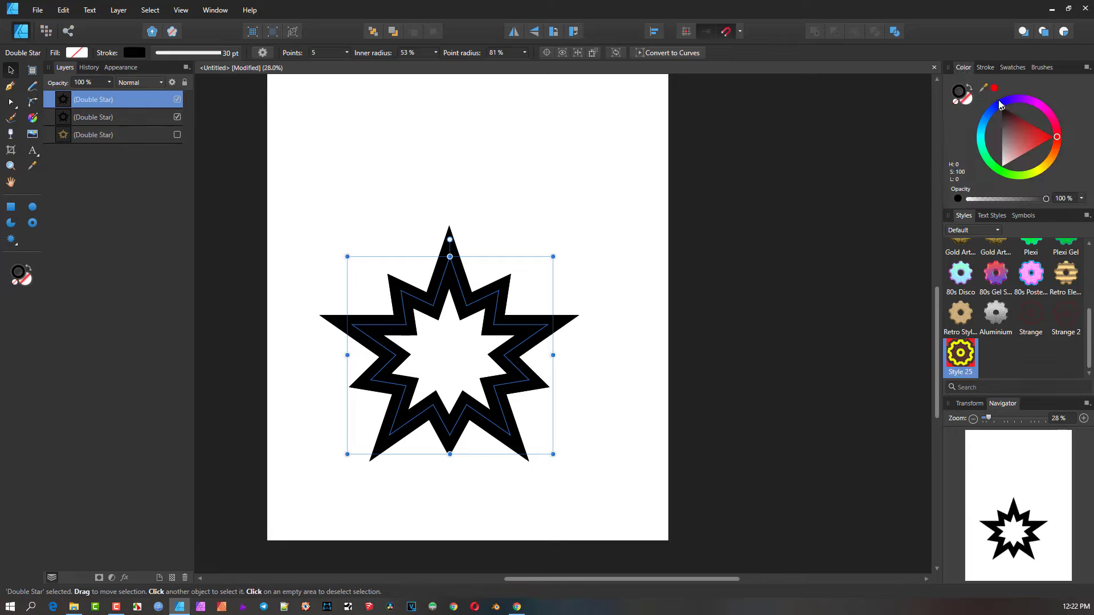
drag(1018, 136, 1055, 137)
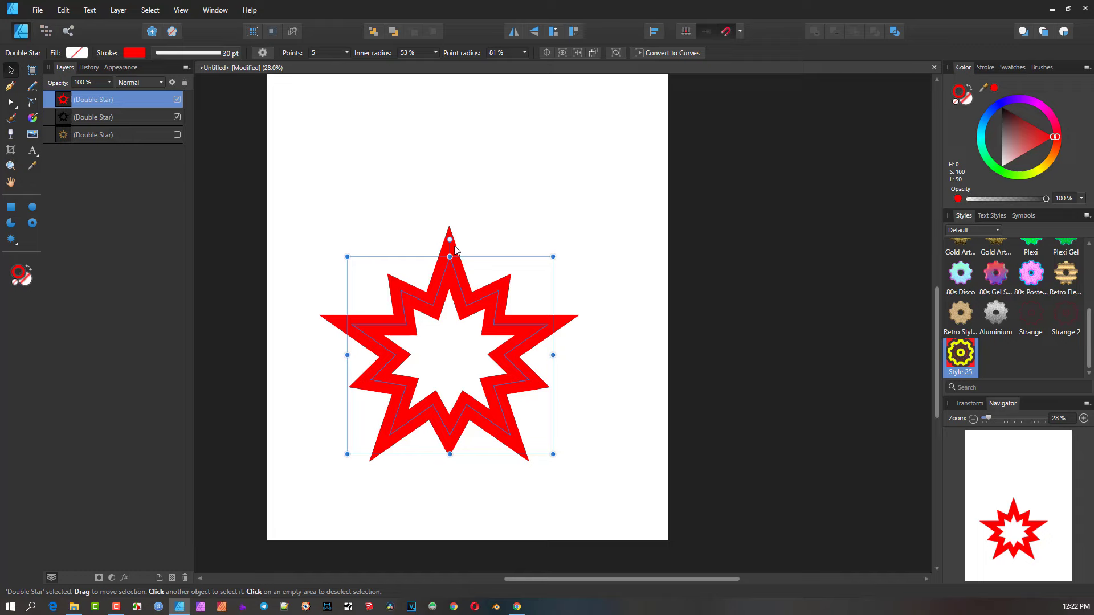
Step: Set the red star's stroke width to 20 pt, trying 25 pt first
click(986, 68)
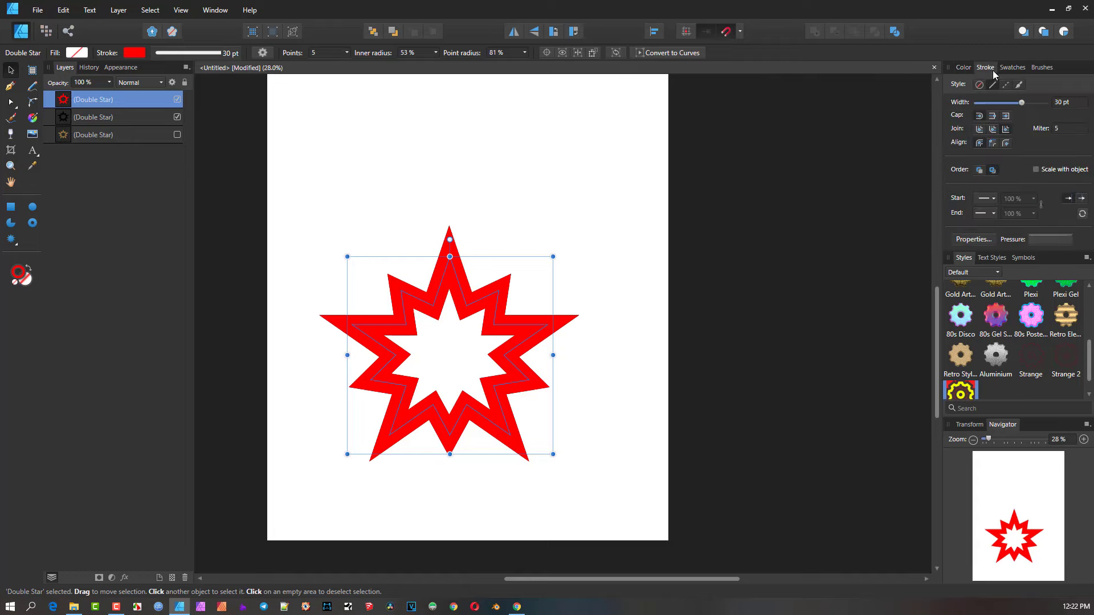
click(1081, 104)
text(25)
key(Return)
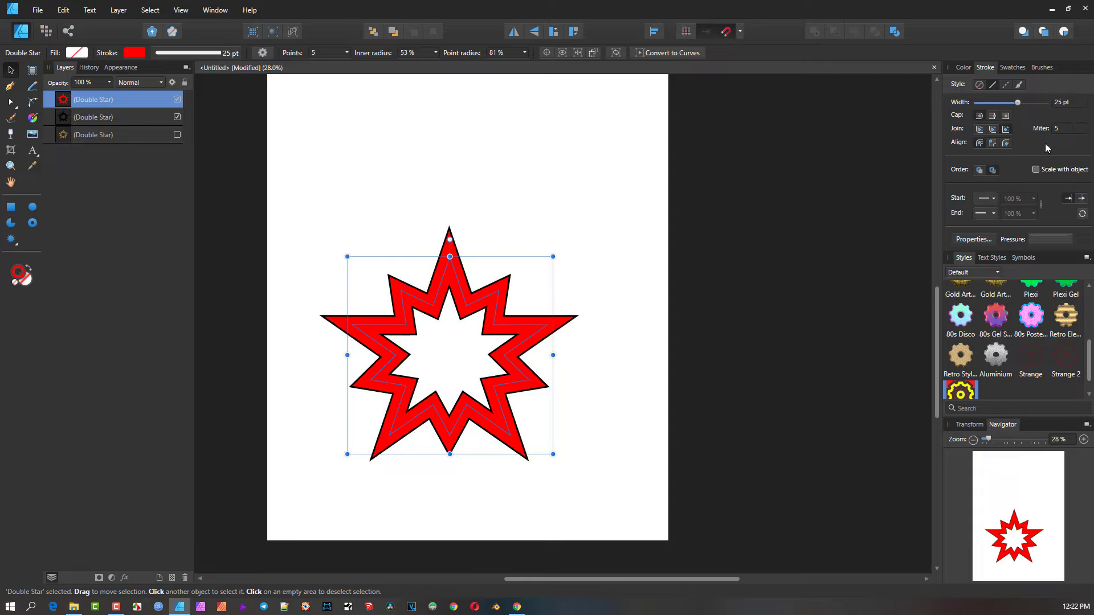
click(1065, 103)
text(20)
key(Return)
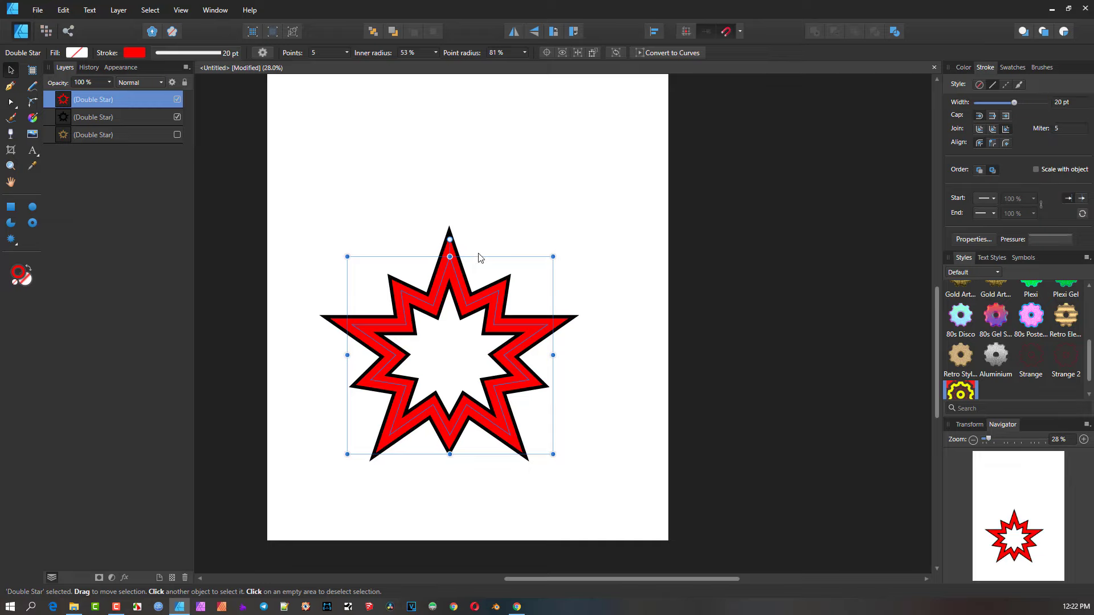
Step: Duplicate the red star and change the copy's stroke colour to blue-violet
scroll(442, 293, up, 1)
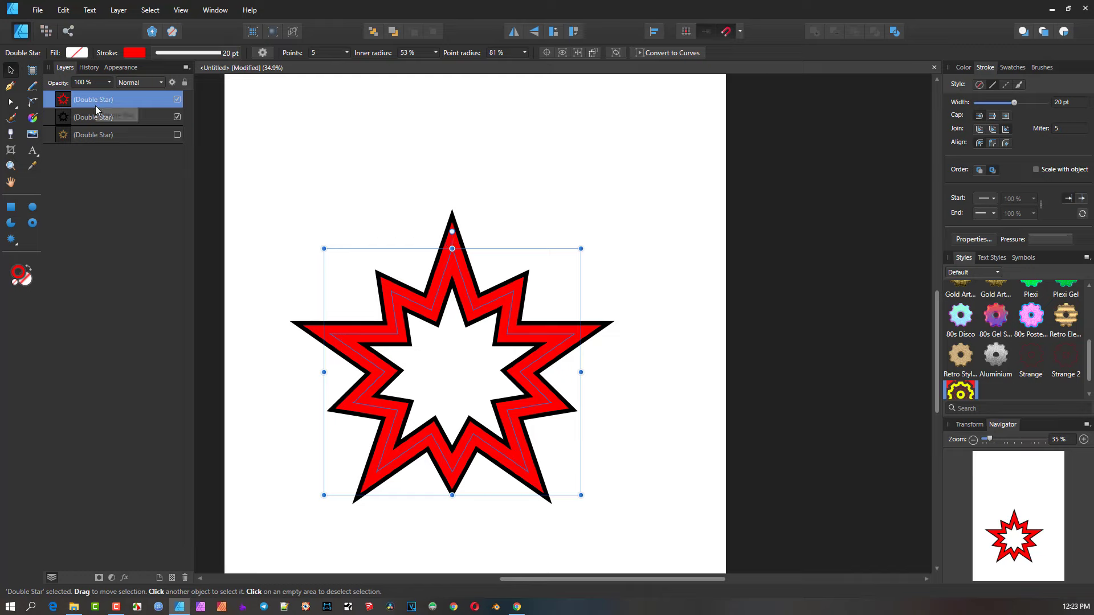
key(ctrl+j)
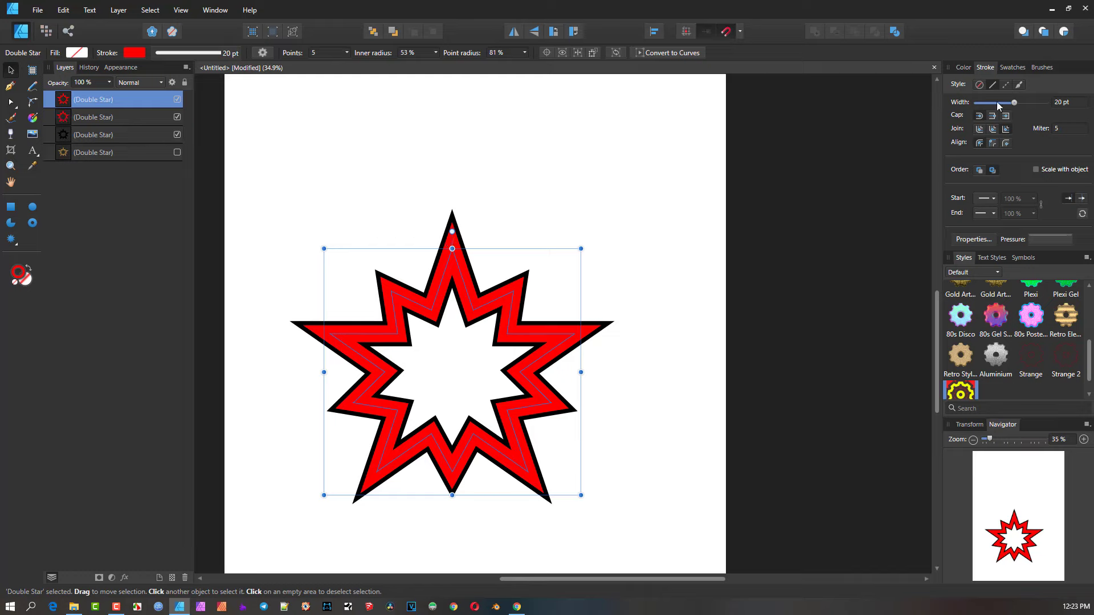
click(964, 68)
drag(1025, 101, 1010, 100)
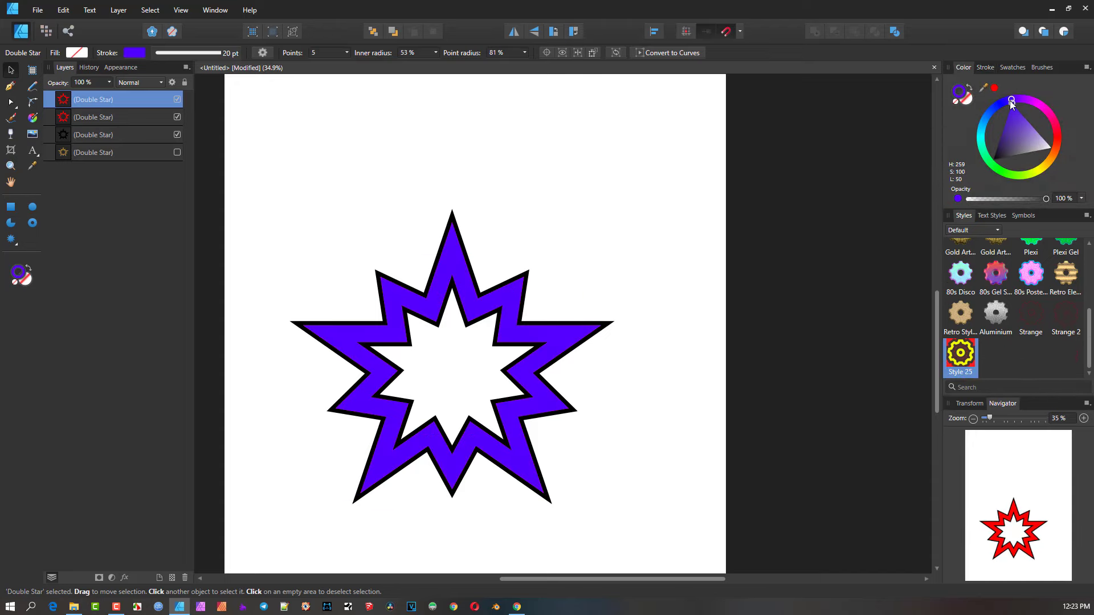
Step: Set the blue-violet star's stroke width to 10 pt
click(985, 67)
click(1067, 103)
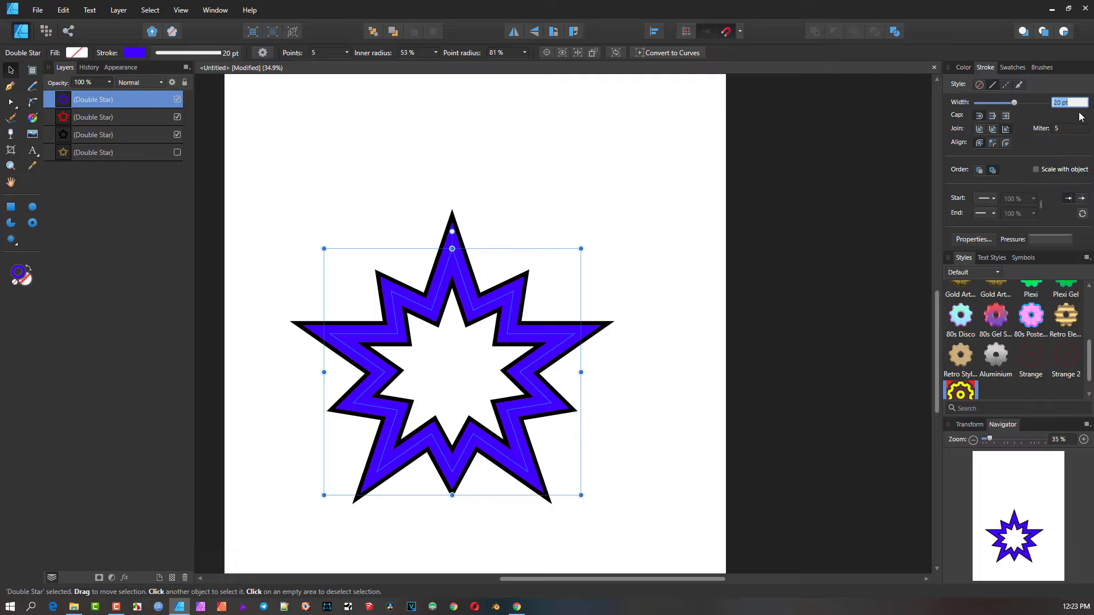
text(10)
key(Return)
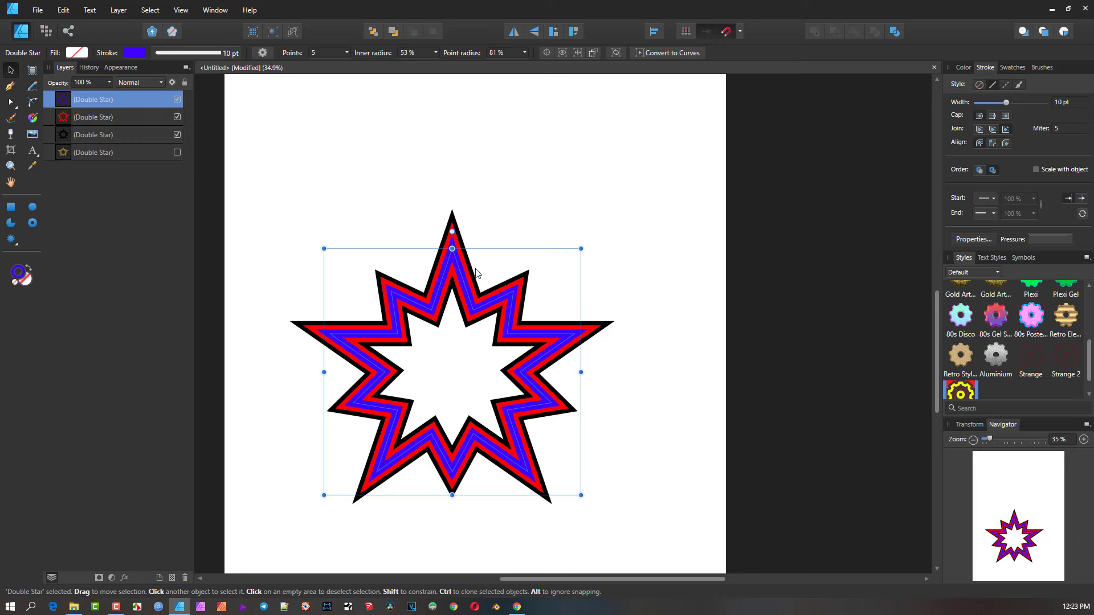
Step: Enable Scale with object for the black star's stroke
scroll(454, 280, up, 2)
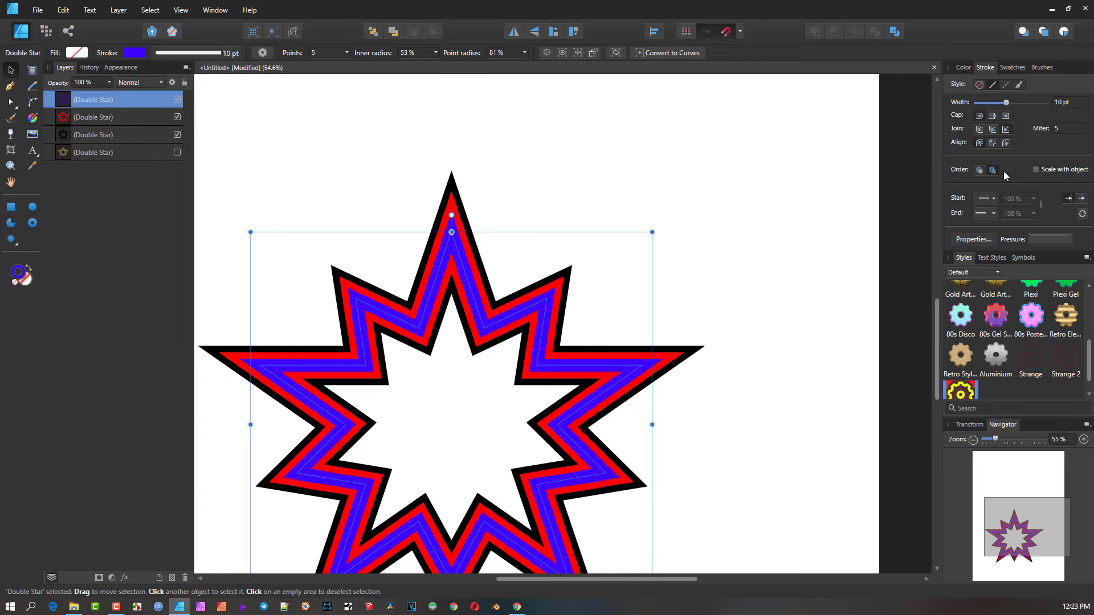
click(114, 137)
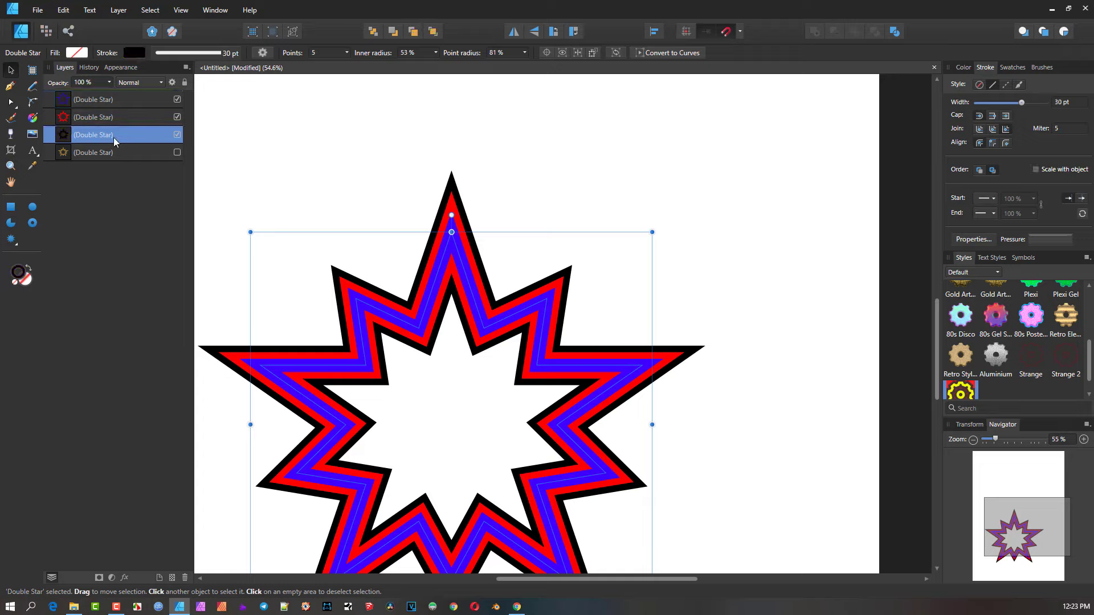
click(1035, 169)
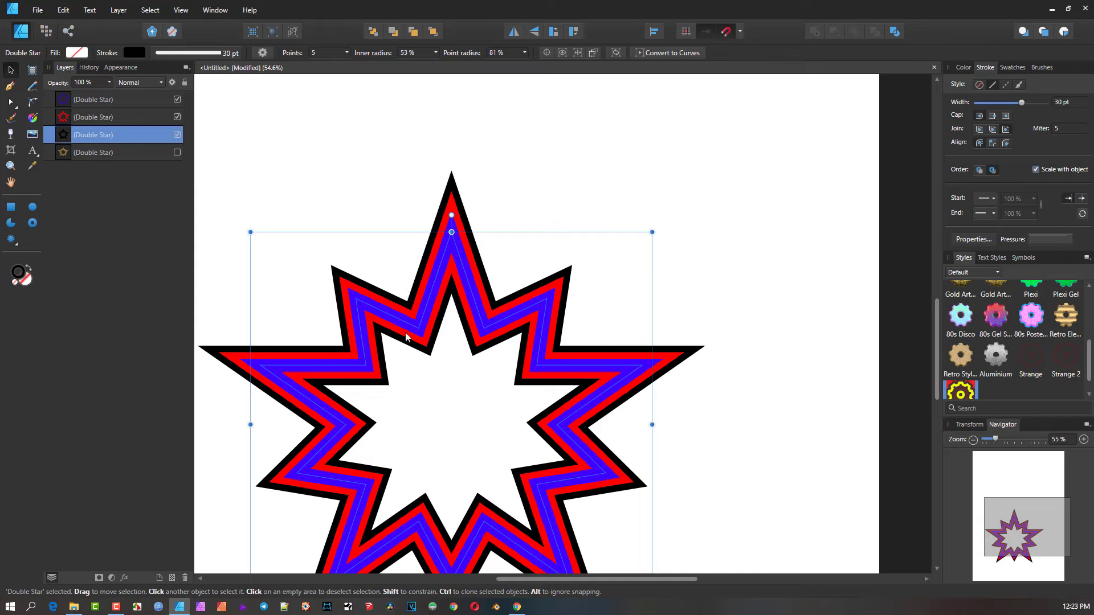
click(113, 120)
click(107, 139)
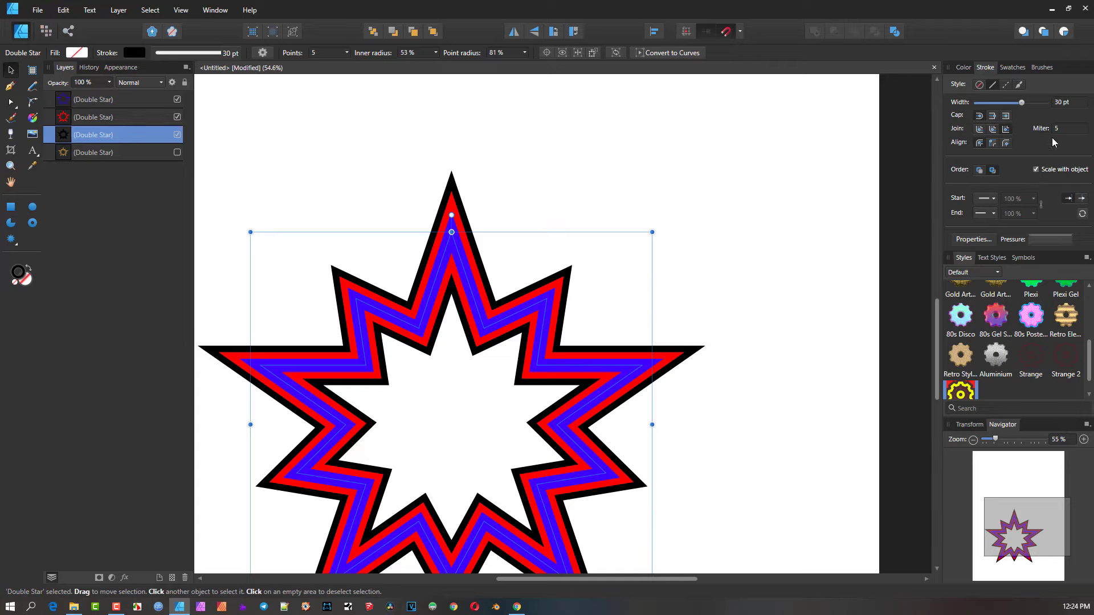
Step: Enable Scale with object for the strokes of the red star and the blue-violet star
click(122, 117)
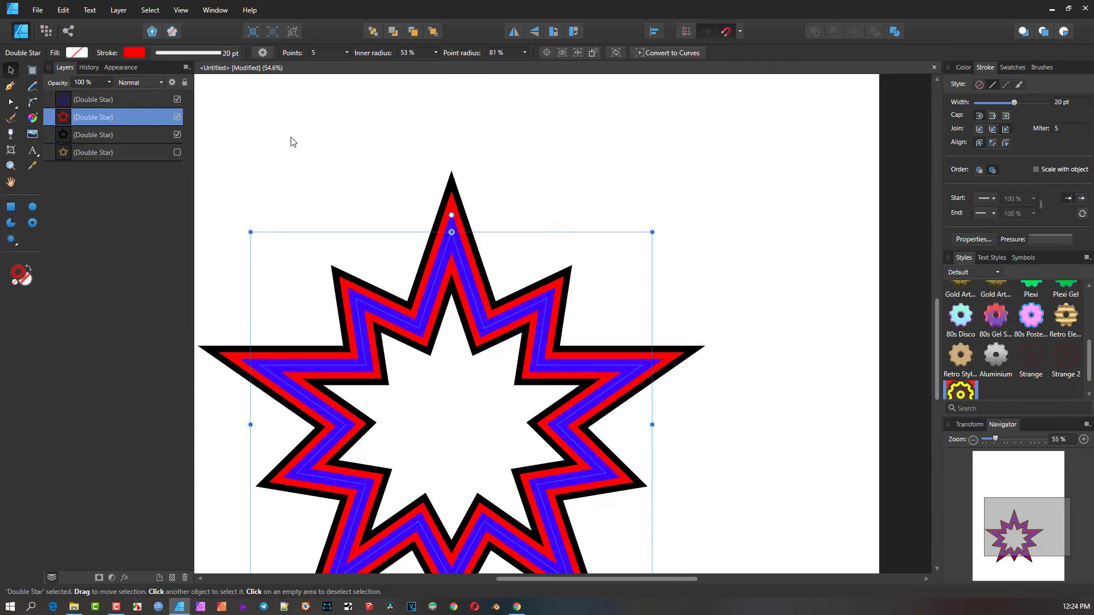
click(1036, 170)
click(138, 99)
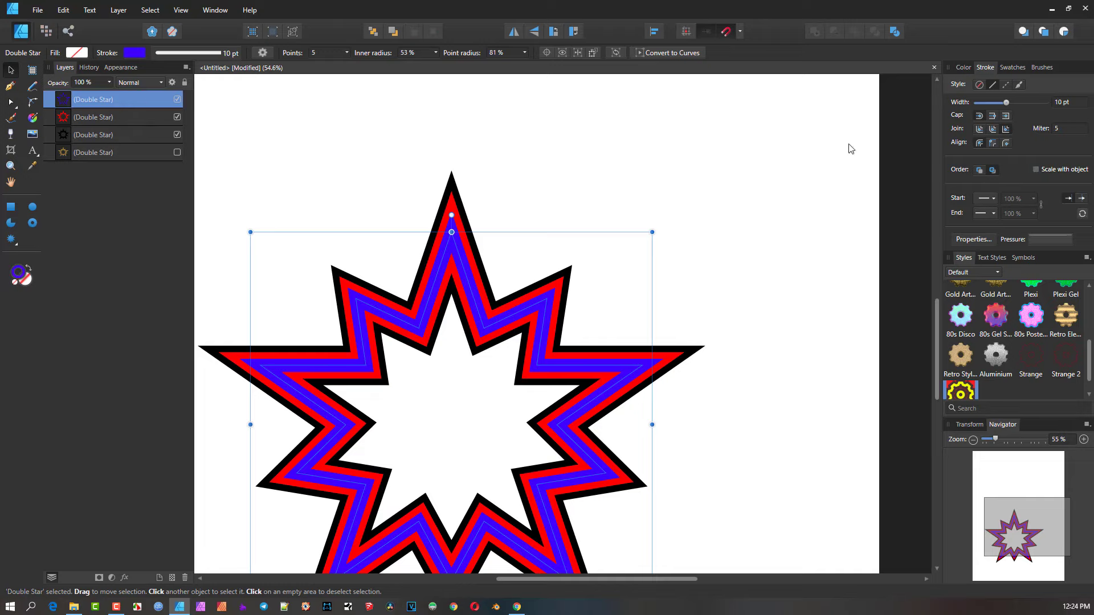
click(1040, 169)
click(1036, 169)
Step: Duplicate the blue-violet star and change the copy's stroke colour to green with hue 139, saturation 100 and lightness 50
scroll(598, 240, down, 2)
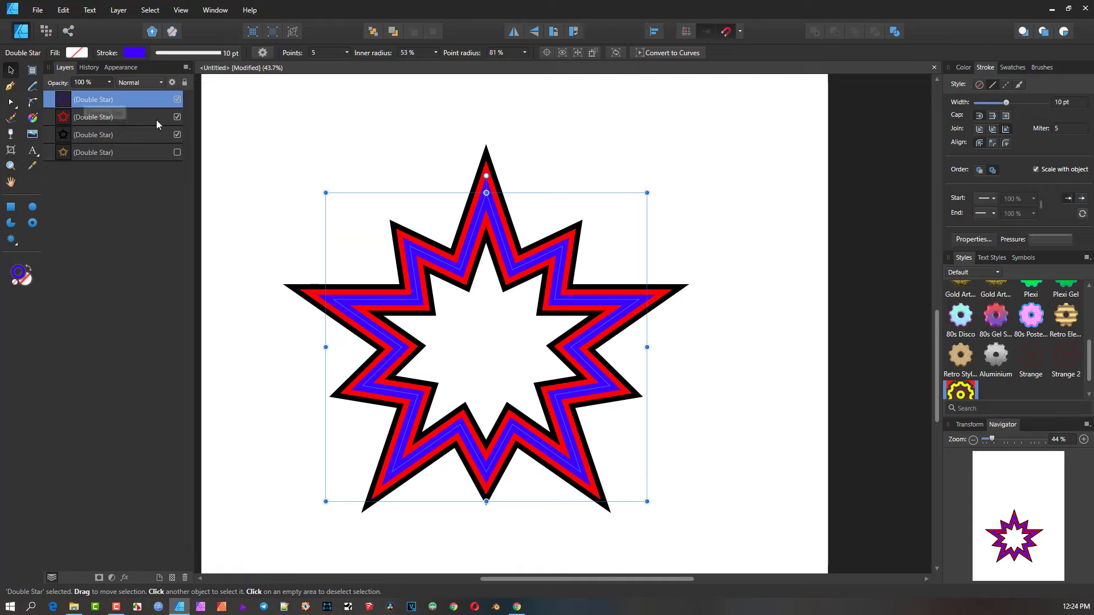
key(ctrl+j)
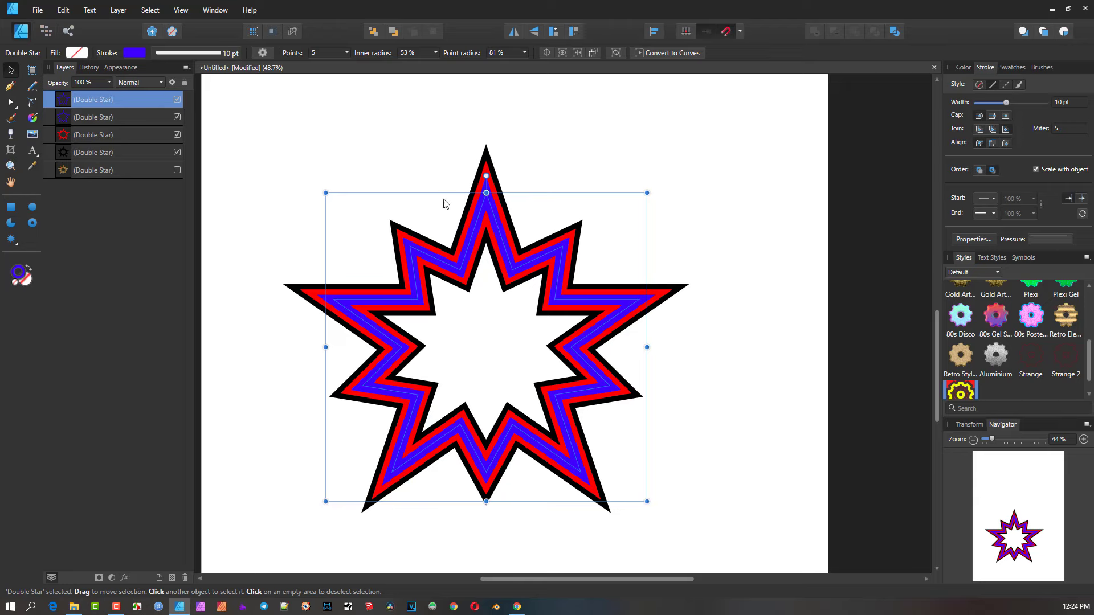
click(963, 67)
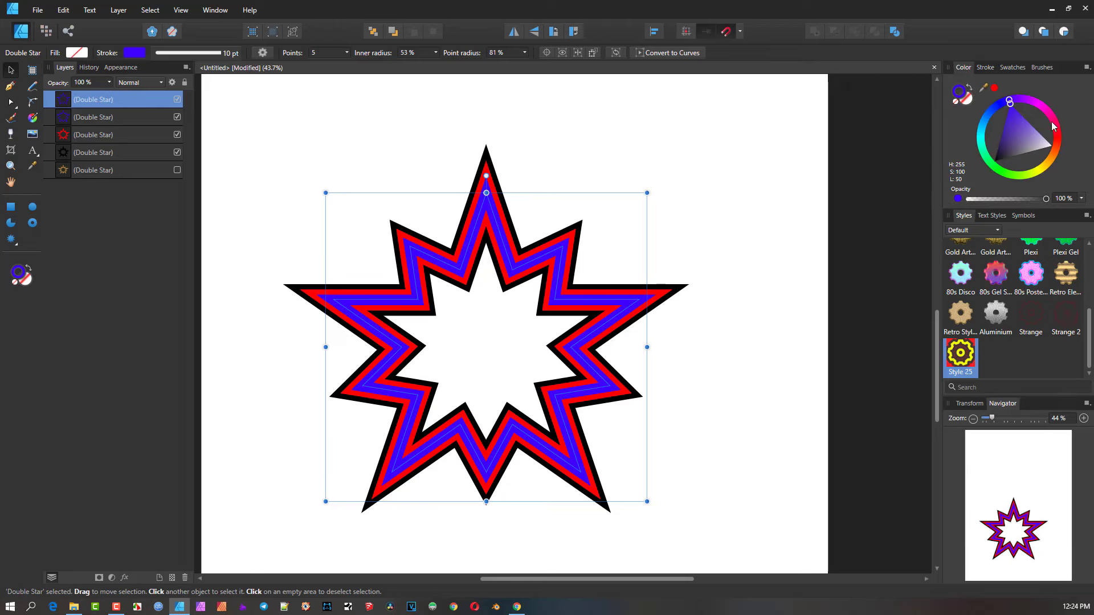
click(992, 159)
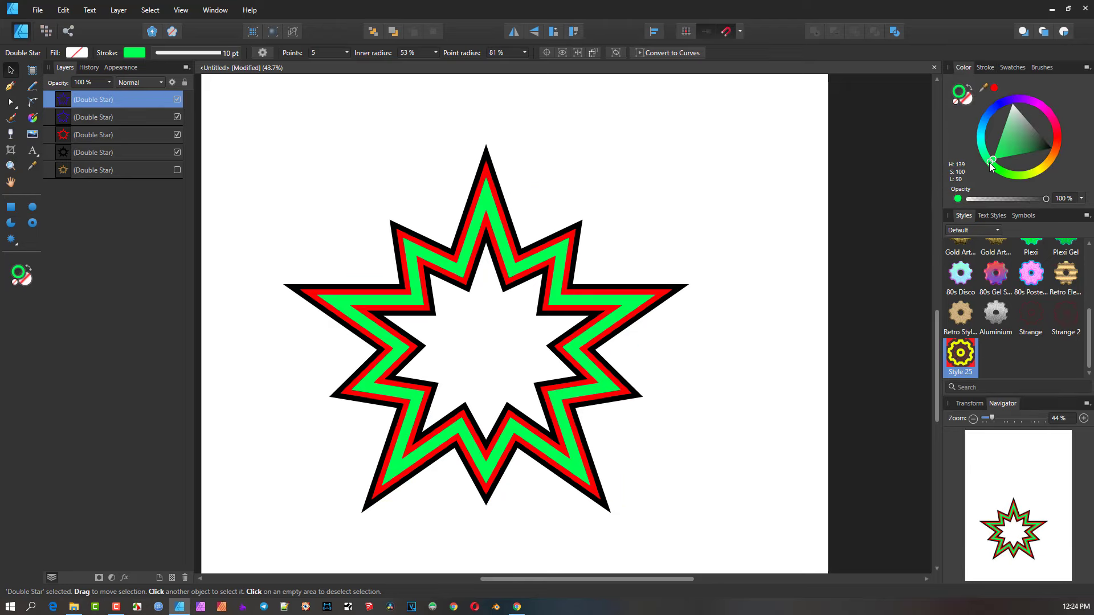
Step: Set the green star's stroke width to 5 pt
click(985, 67)
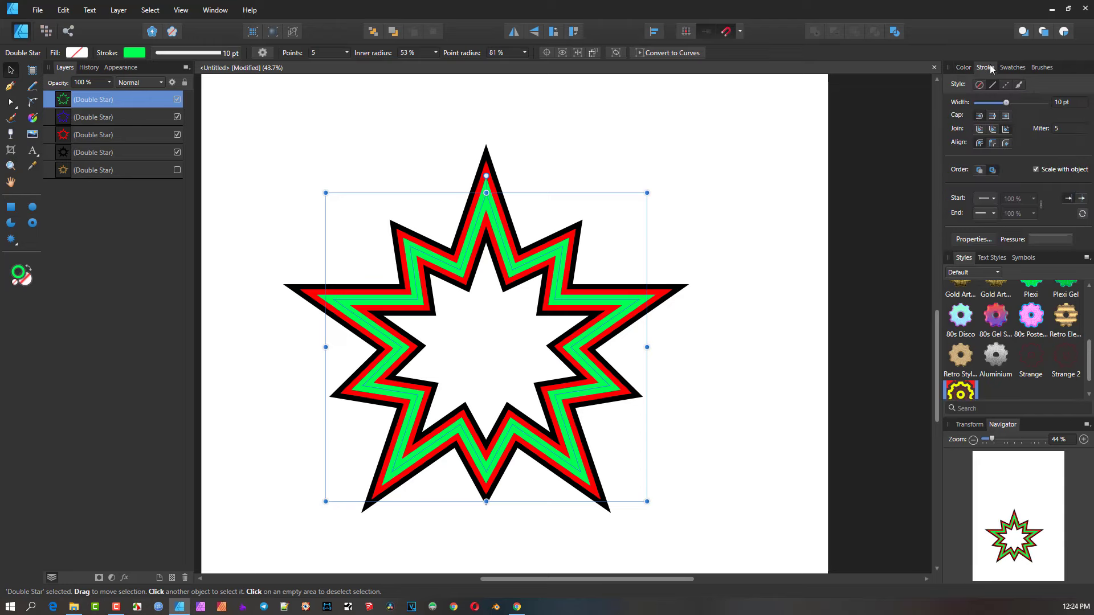
click(1072, 105)
text(5)
key(Return)
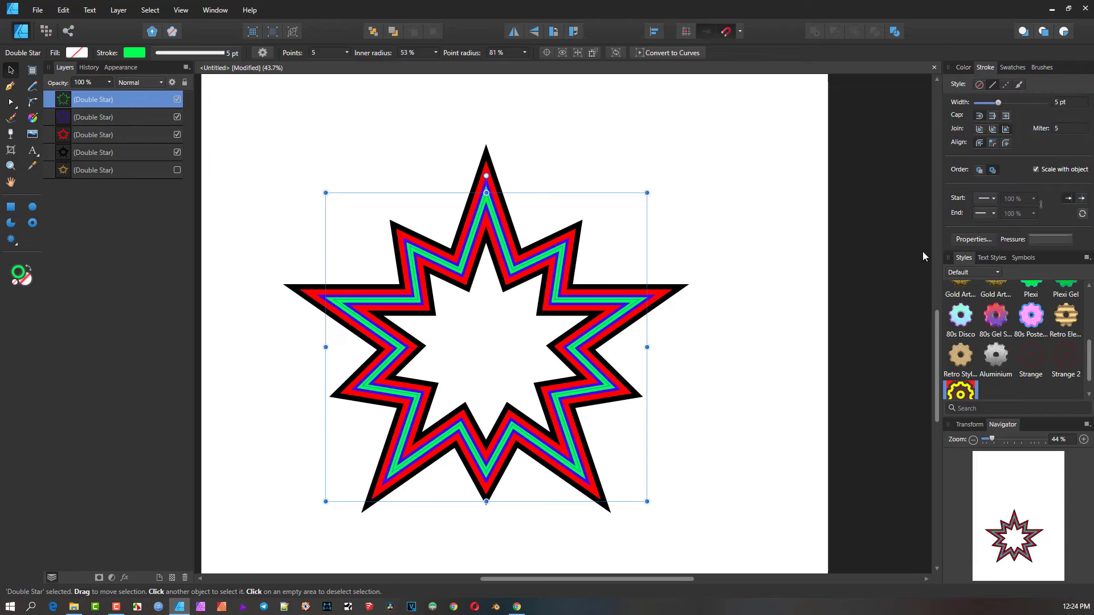
Step: Examine the stacked star layers one by one, comparing the stroke colour and width of each
scroll(565, 289, up, 1)
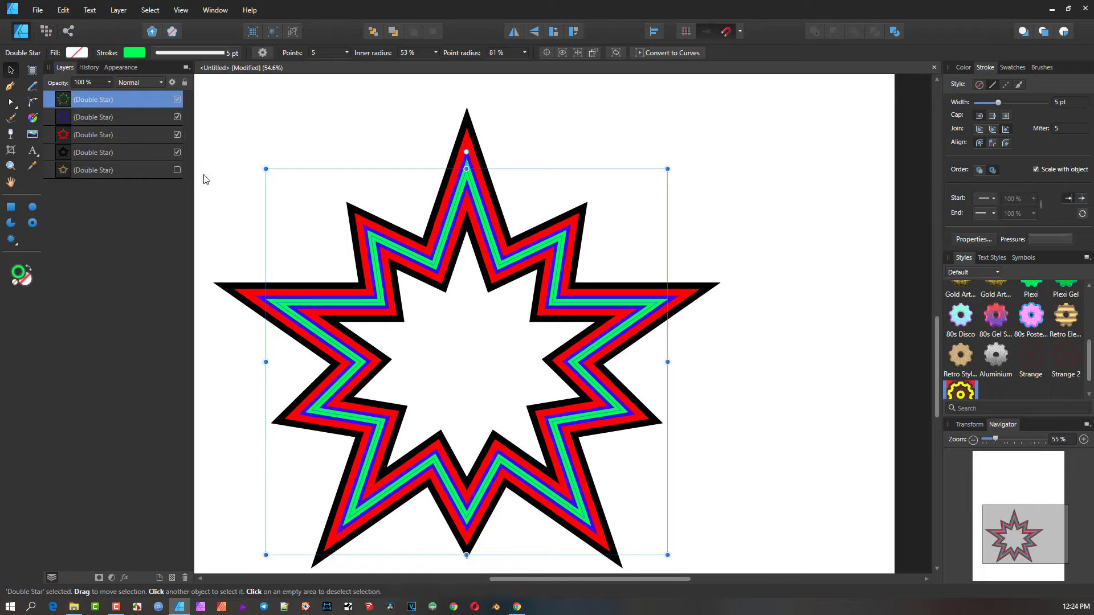
click(116, 144)
click(114, 139)
click(111, 122)
click(117, 98)
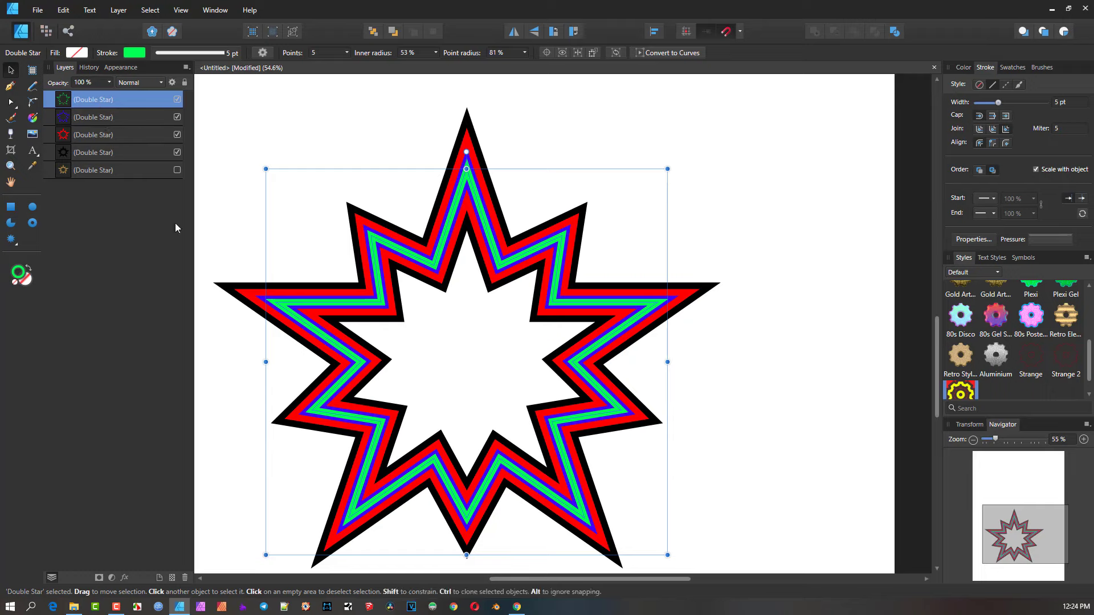
click(89, 152)
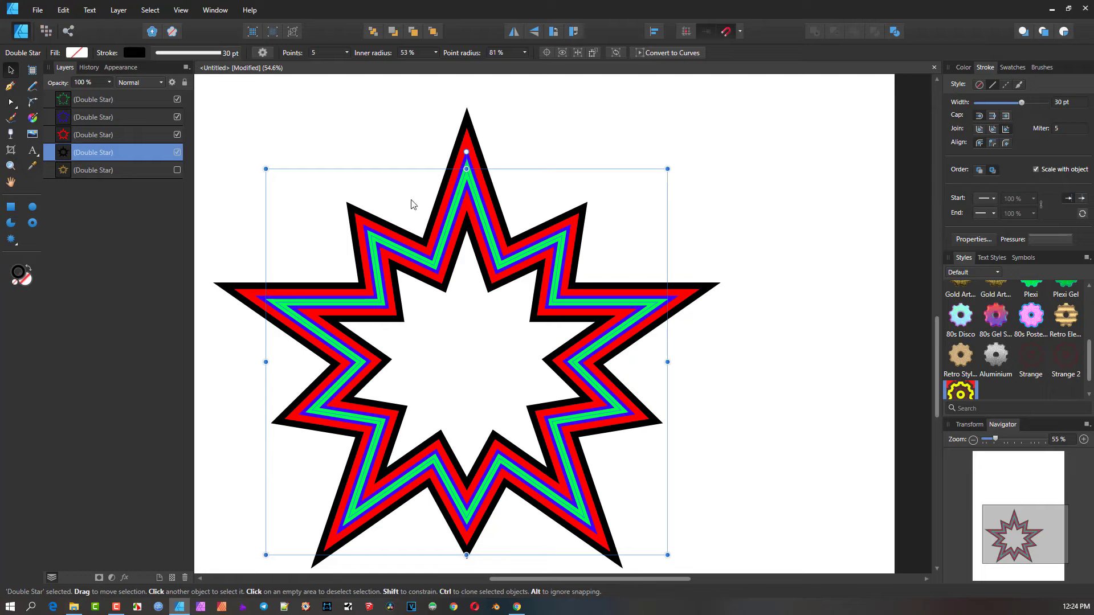
click(149, 134)
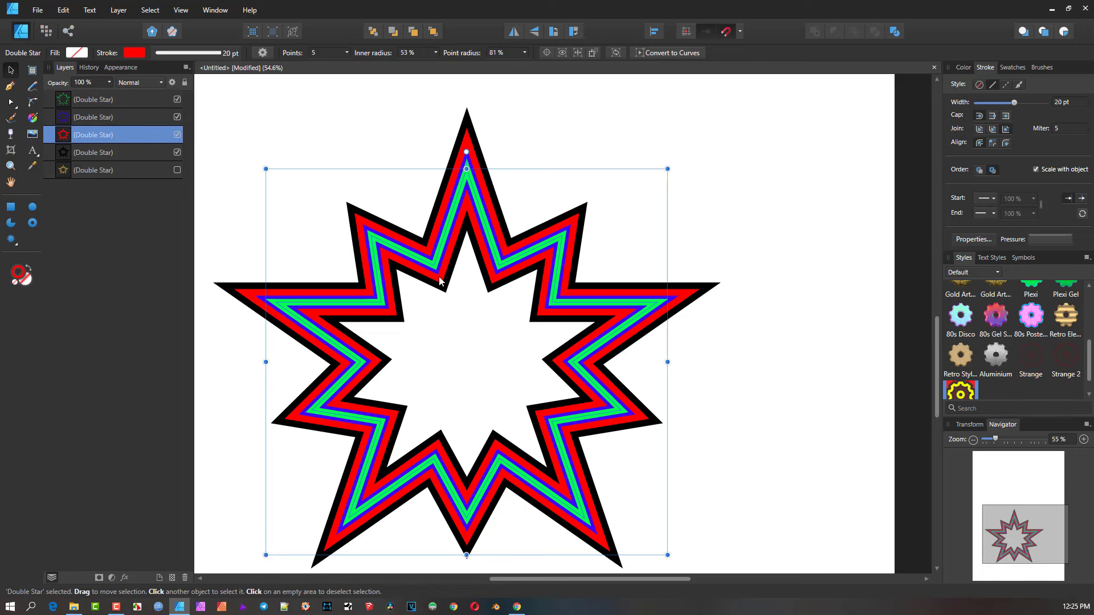
scroll(493, 266, down, 1)
scroll(494, 267, down, 1)
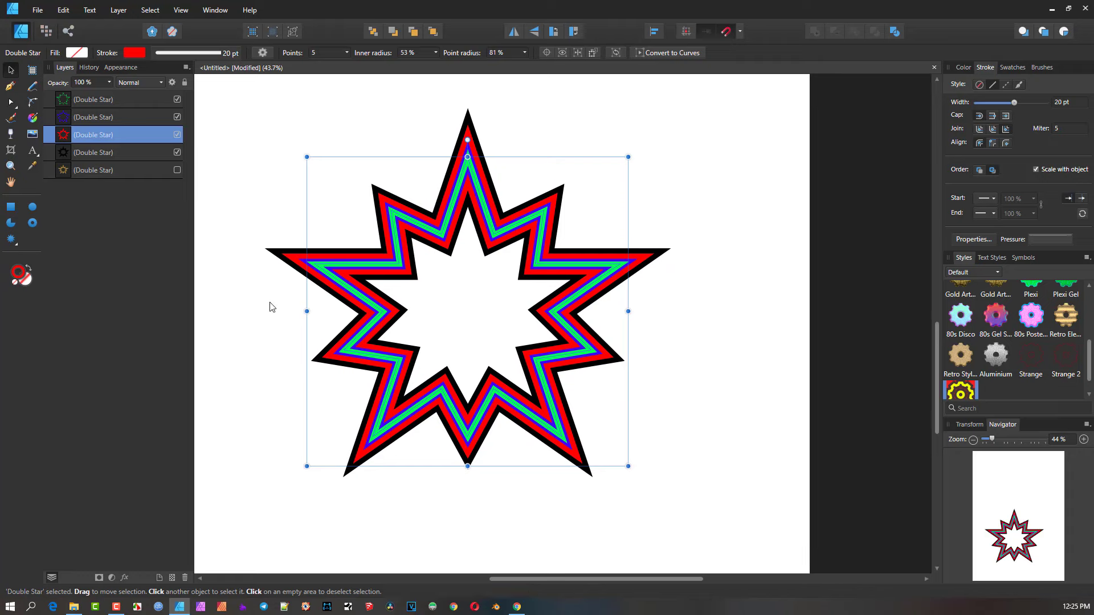
click(131, 150)
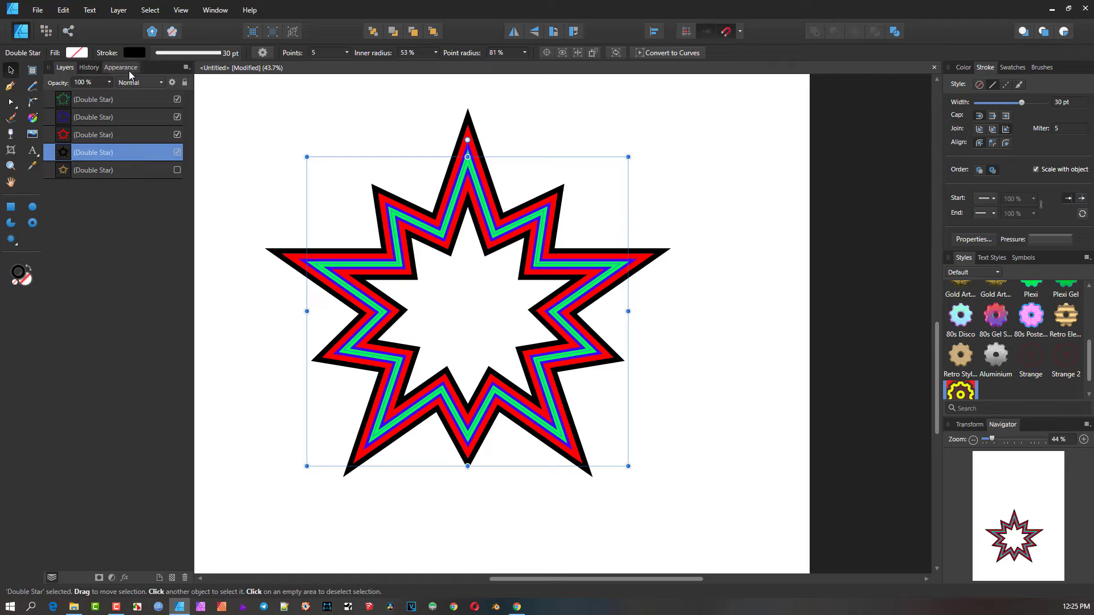
Step: Delete the hidden original star and the black, red and blue-violet stars, keeping only the green one
click(104, 171)
shift+click(105, 117)
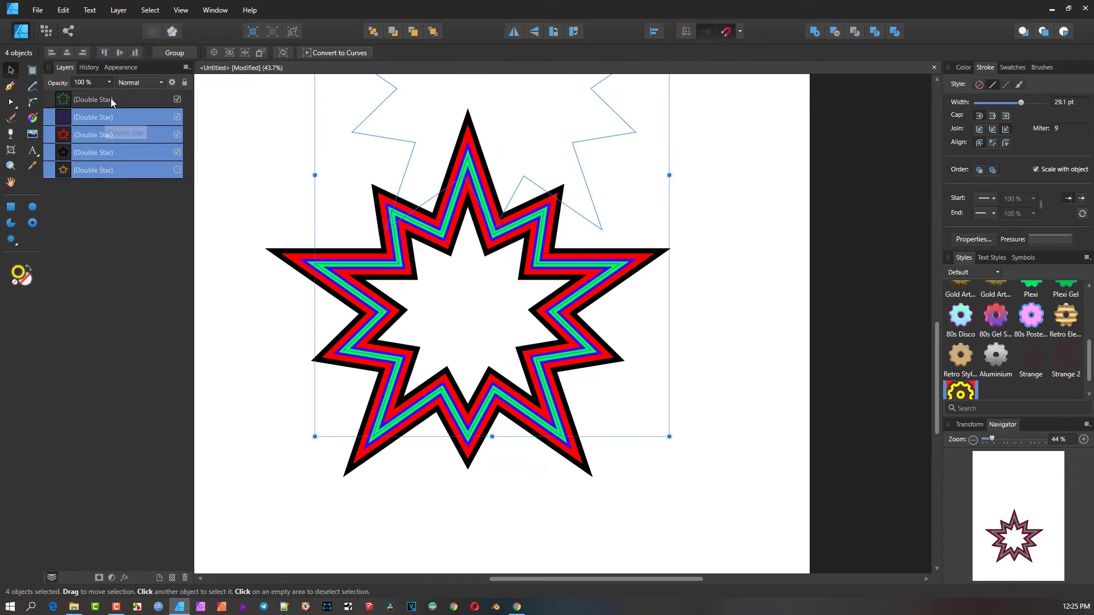
key(Delete)
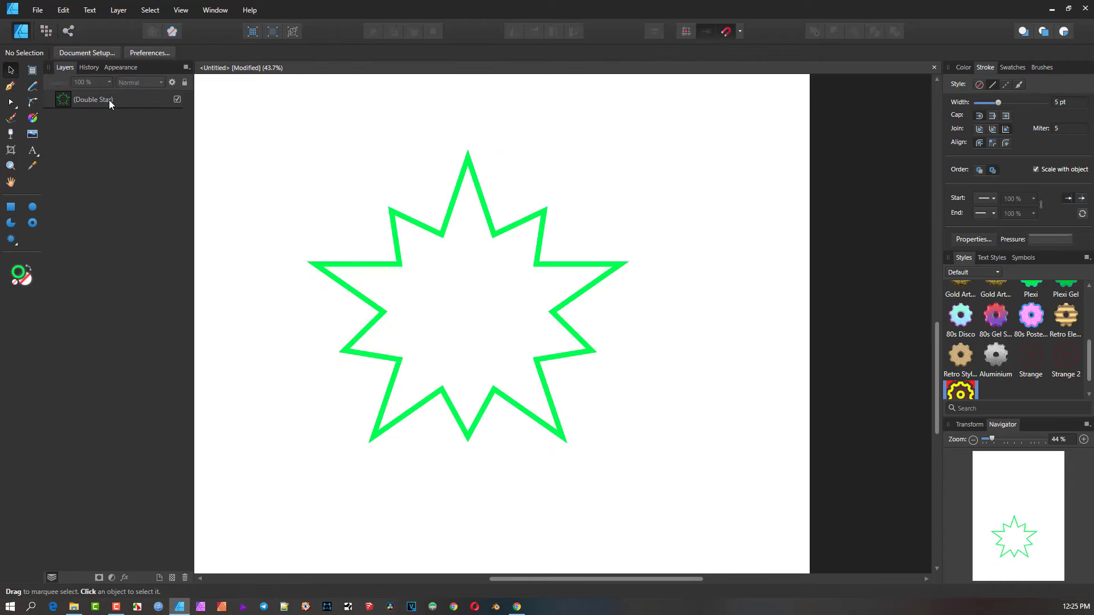
Step: Select the green star and bring up its stroke entry in the object's appearance attributes
click(108, 100)
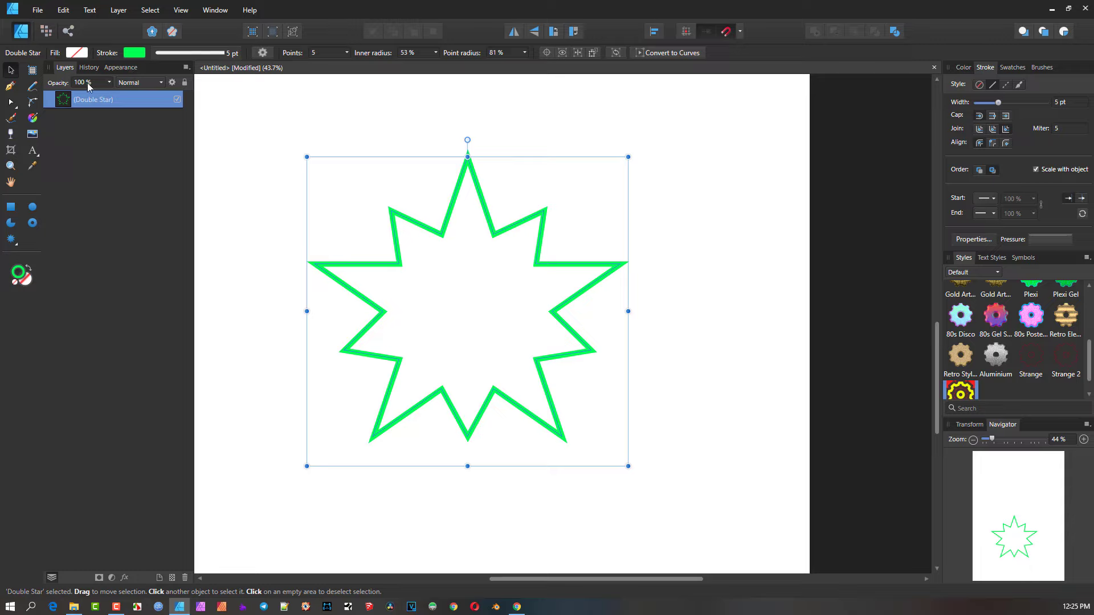
click(122, 66)
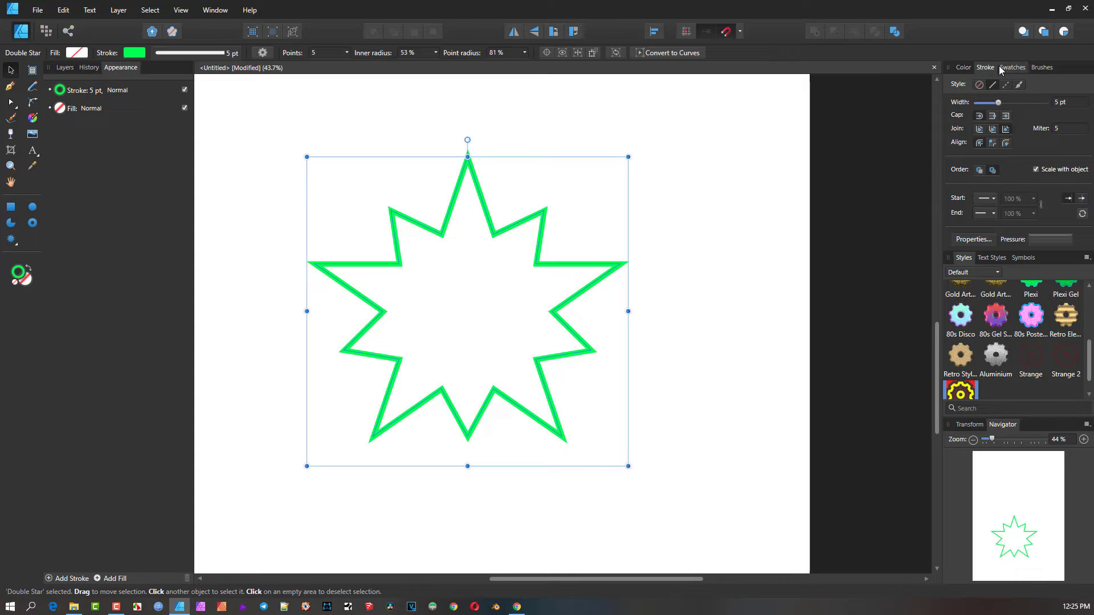
click(963, 67)
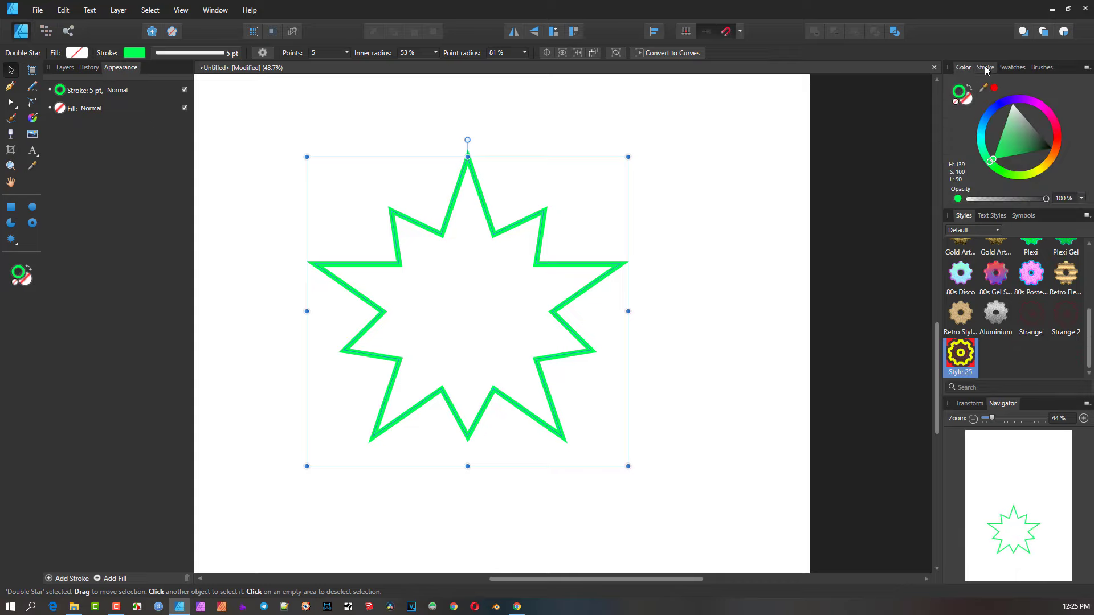
click(986, 67)
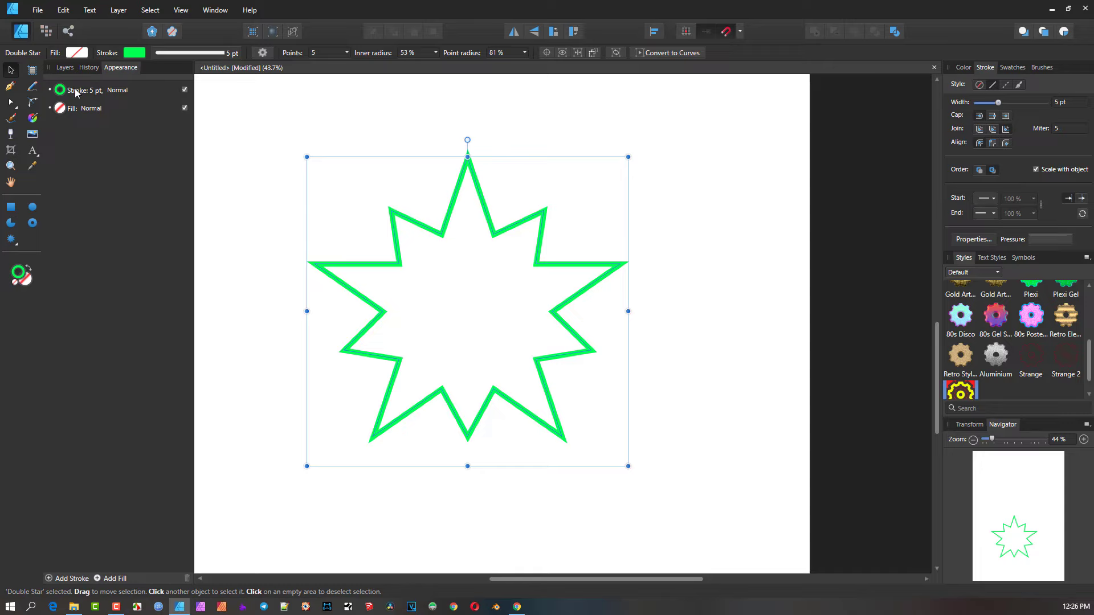
click(66, 70)
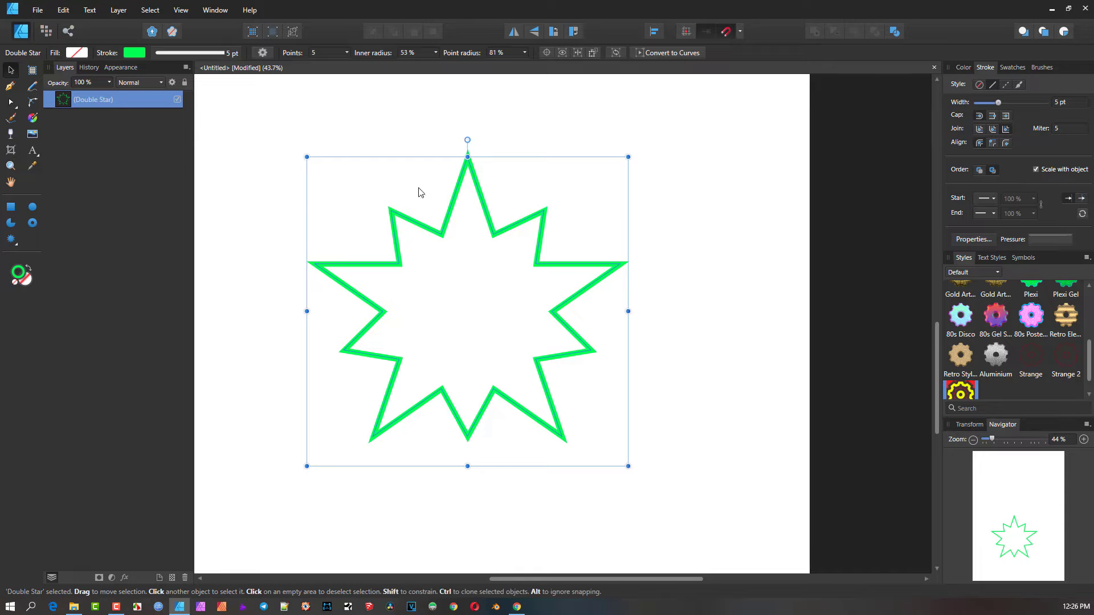
click(118, 69)
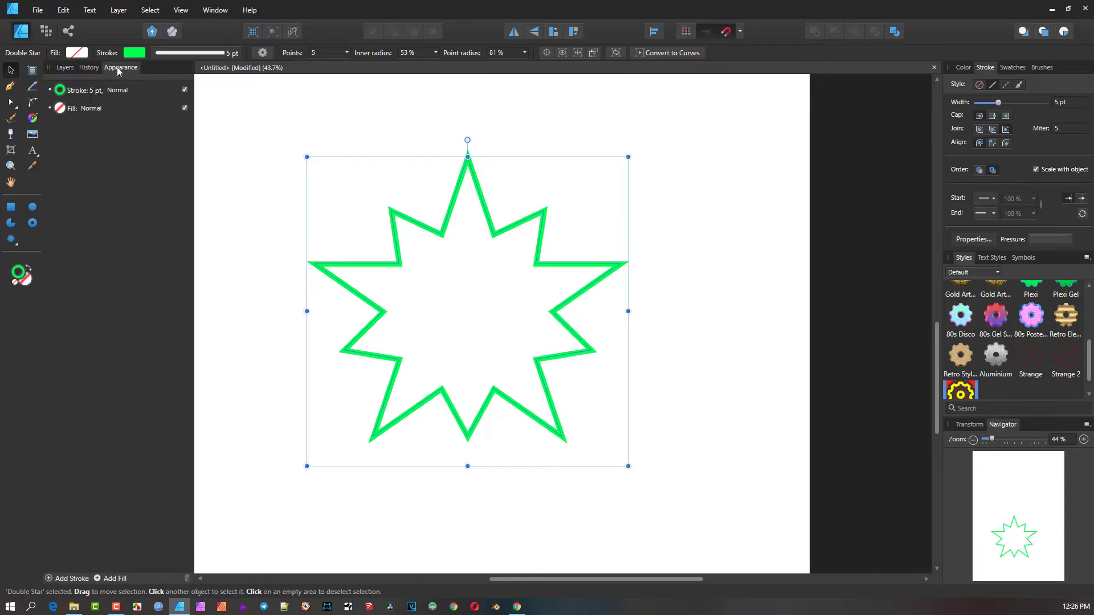
click(78, 93)
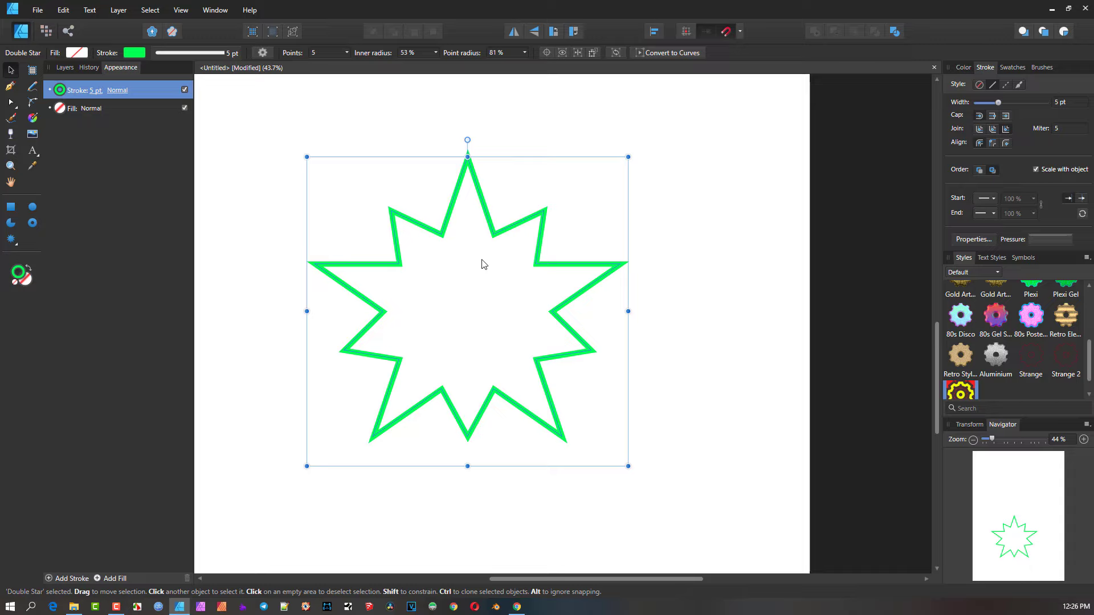
Step: Change the star's stroke colour to magenta with hue 312, saturation 100 and lightness 50
click(60, 94)
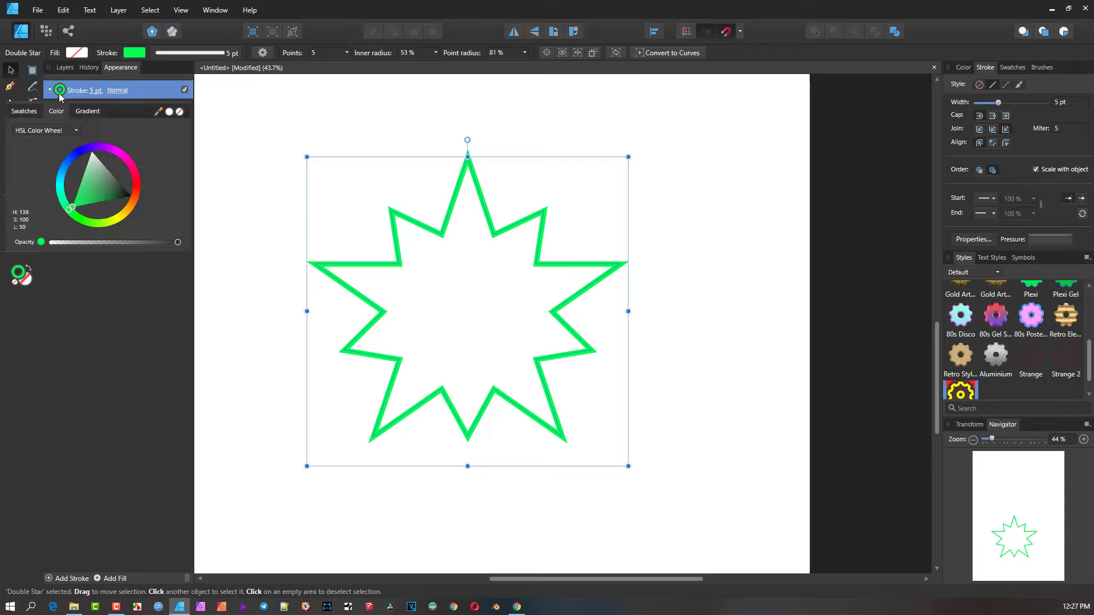
mouse_move(122, 166)
mouse_down()
mouse_move(118, 146)
mouse_move(130, 154)
mouse_up()
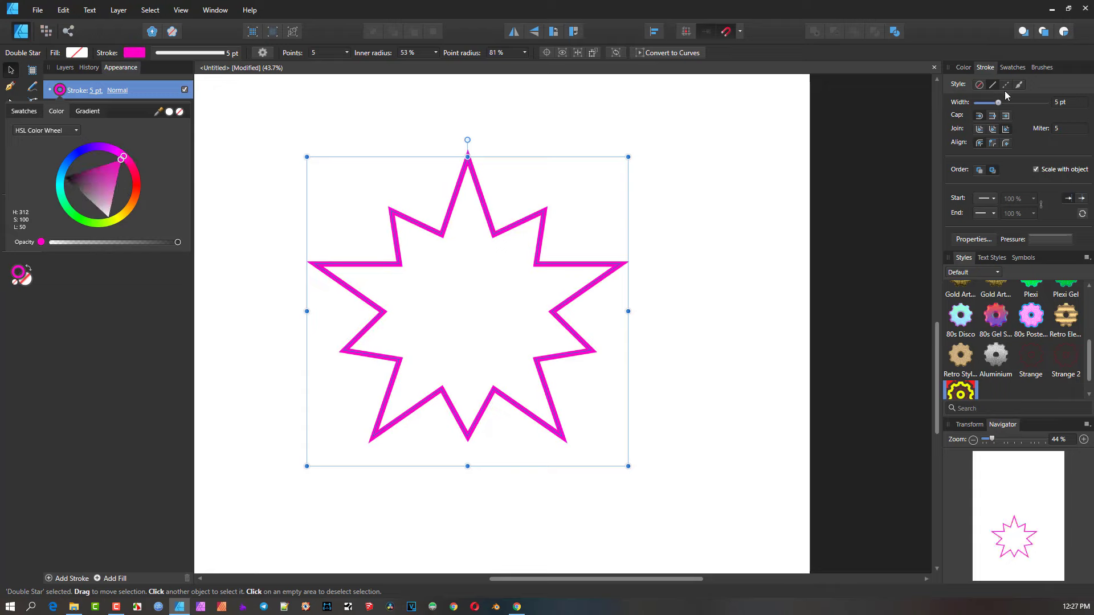
click(146, 89)
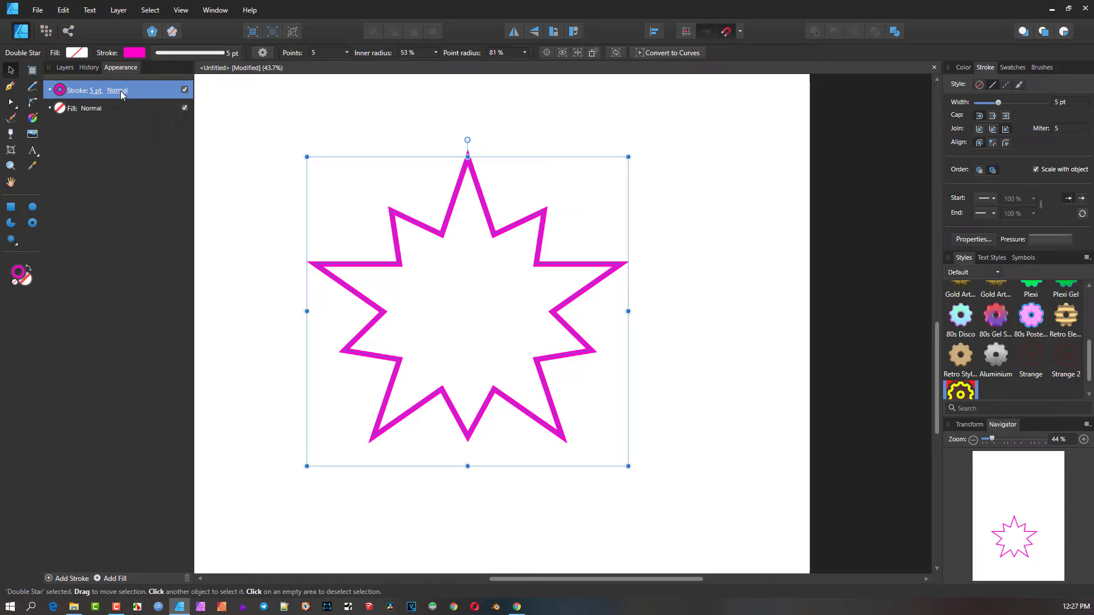
Step: Keep the magenta stroke's blend mode at Normal and turn off its Scale with object option
click(121, 92)
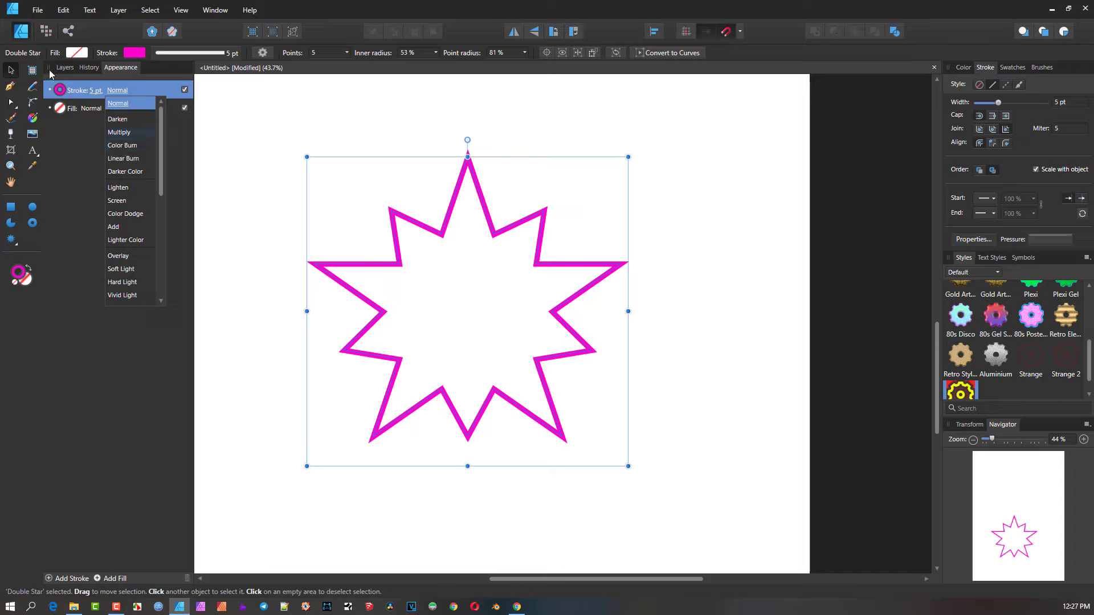
click(120, 103)
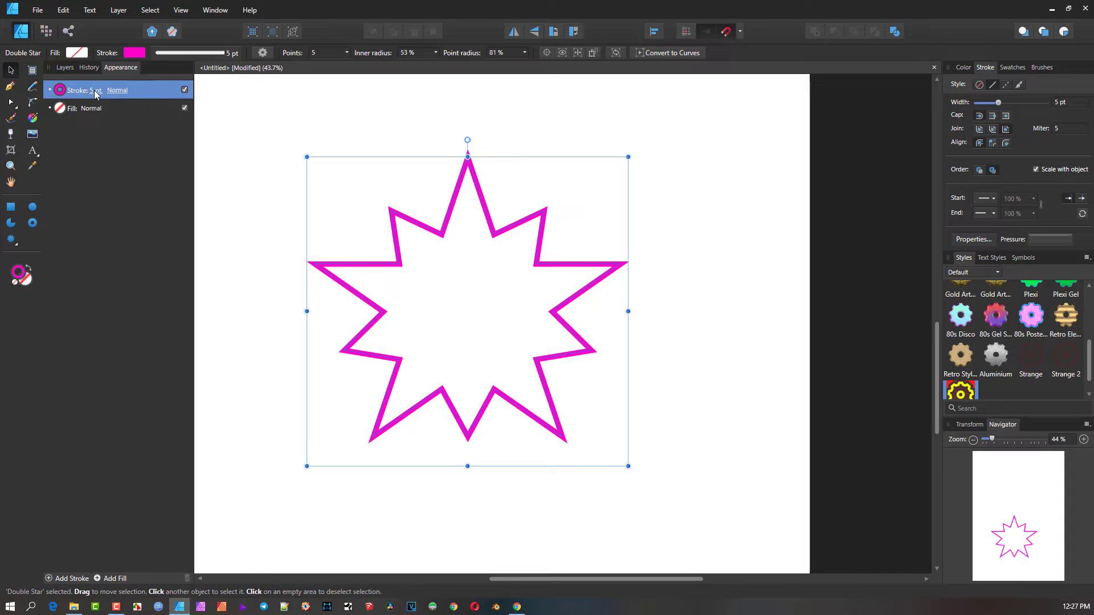
click(95, 92)
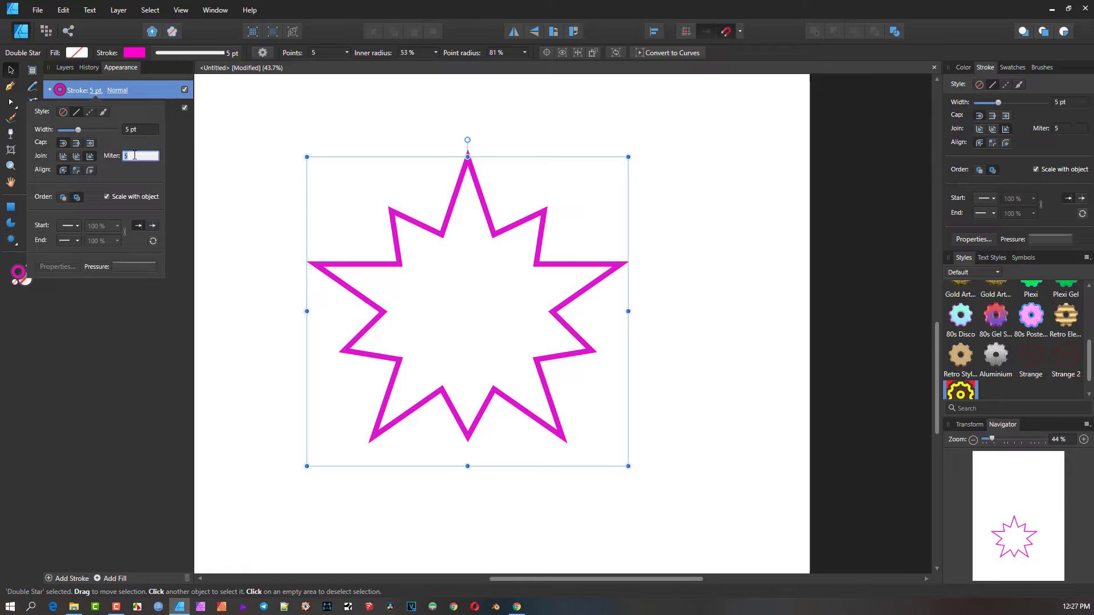
click(134, 156)
click(107, 197)
click(1036, 172)
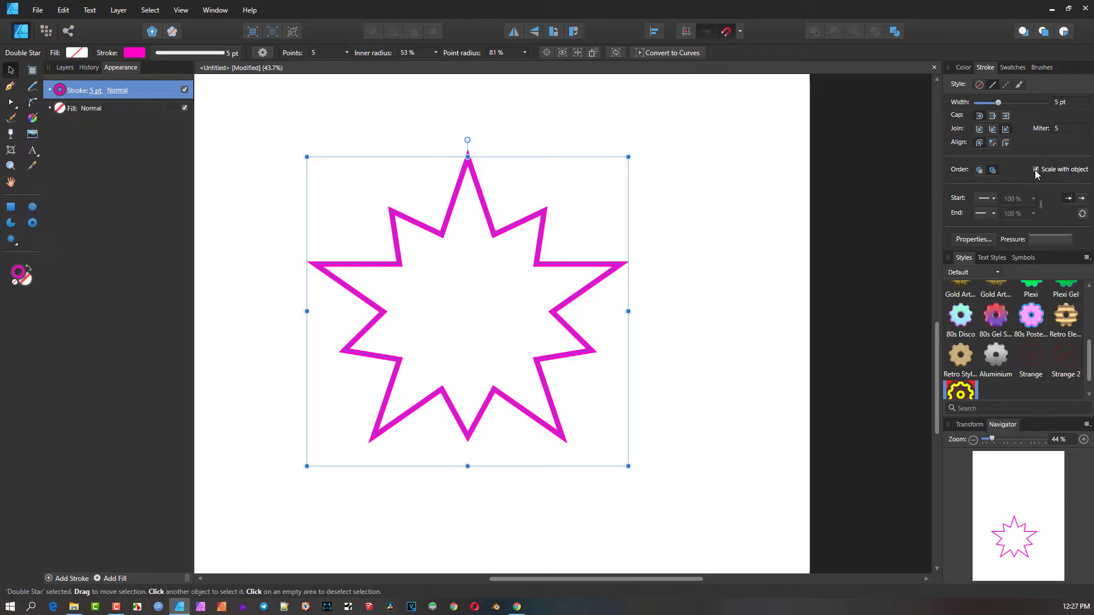
click(1036, 171)
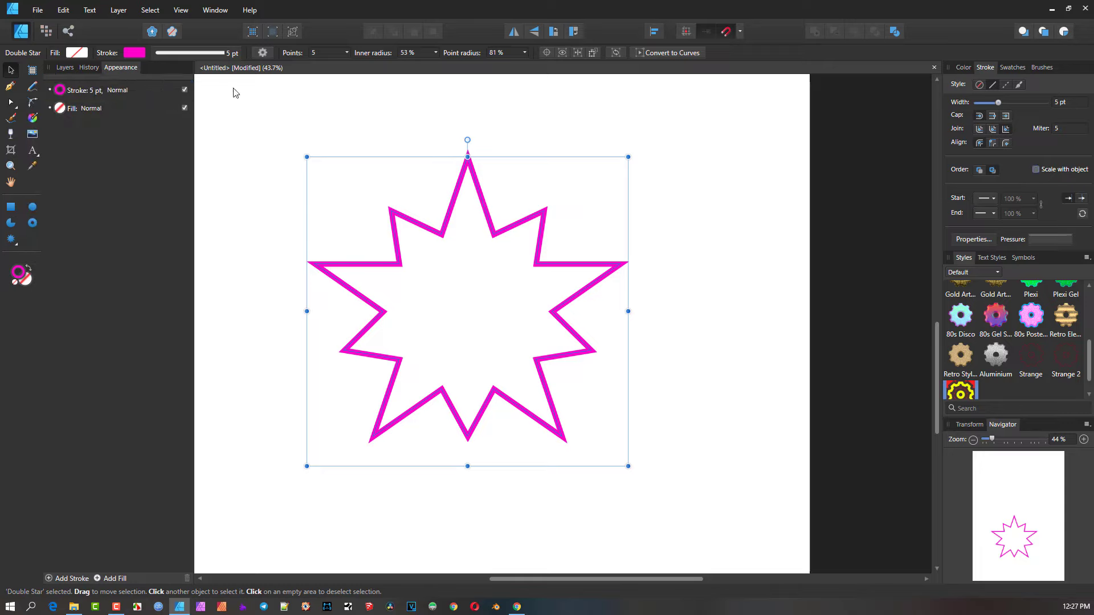
Step: Enable Scale with object for the magenta stroke and set its width to 30 pt
click(94, 92)
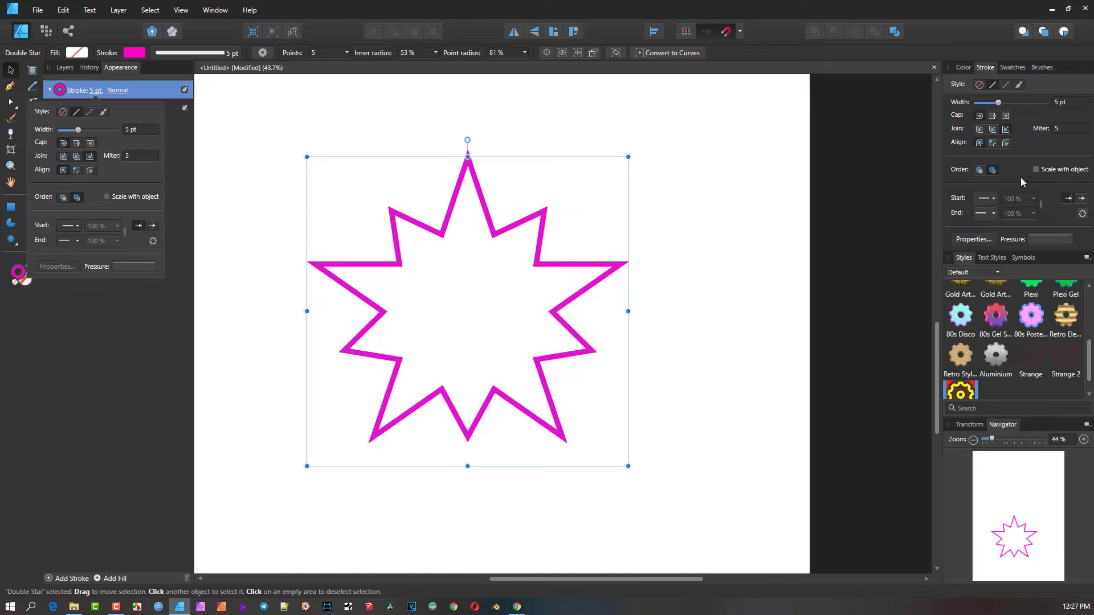
click(106, 198)
click(141, 129)
text(30)
key(Return)
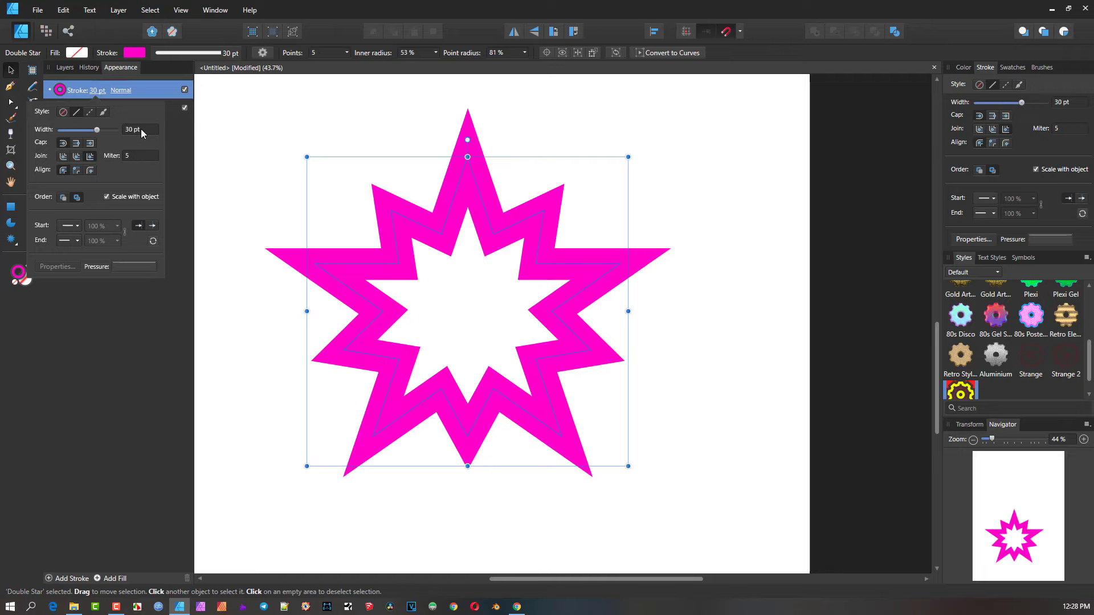
Step: Change the star's stroke colour to black and duplicate that stroke within the same object
click(59, 94)
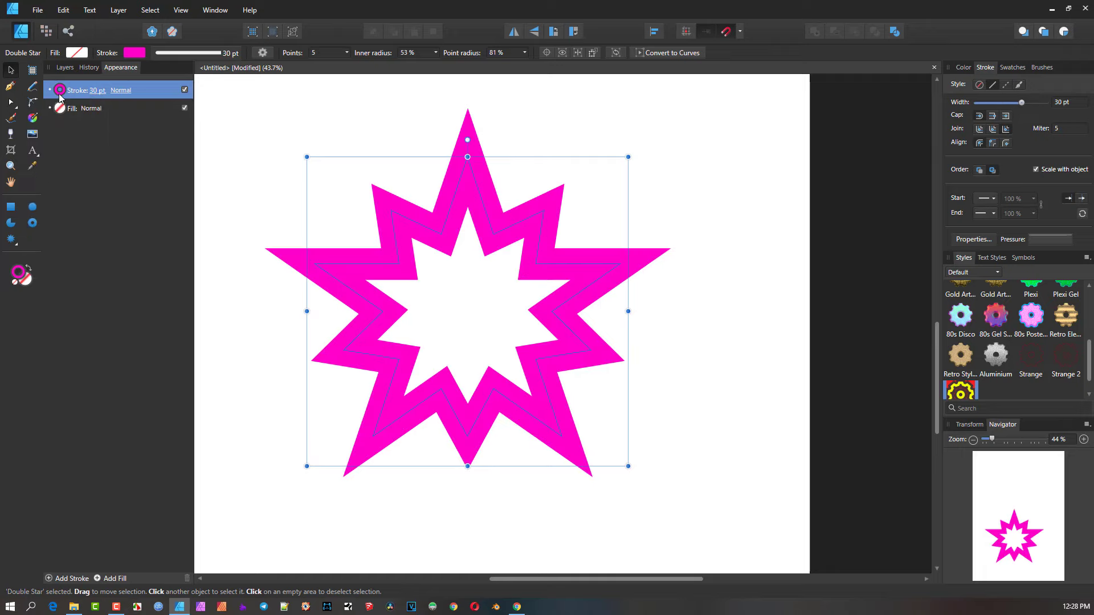
click(59, 93)
drag(88, 200, 64, 178)
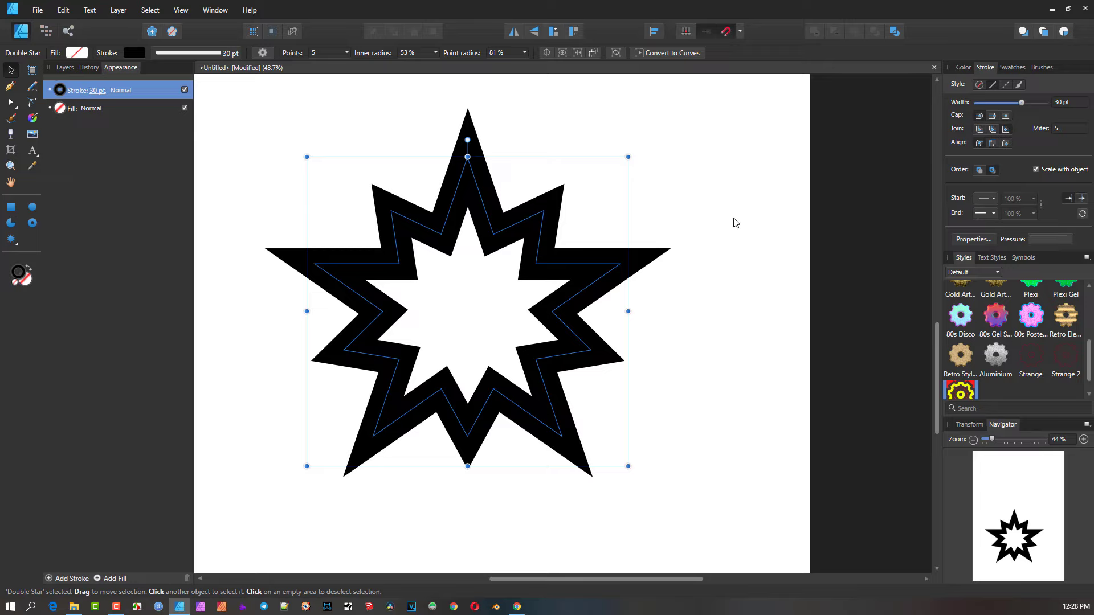
right_click(76, 95)
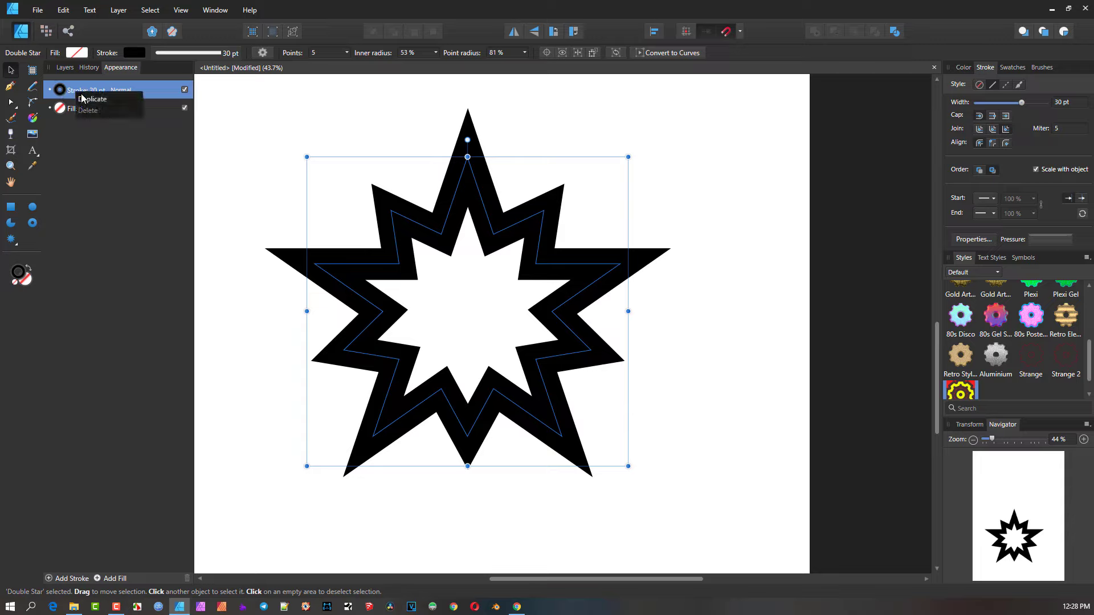
click(88, 99)
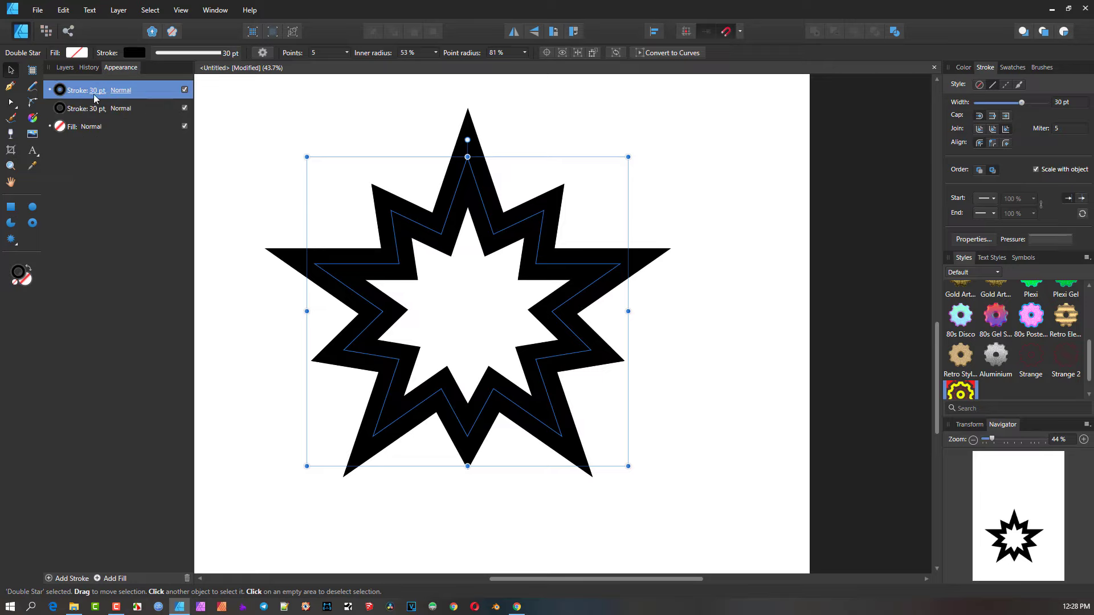
Step: Recolour the star's uppermost stroke magenta and set its width to 20 pt
click(60, 91)
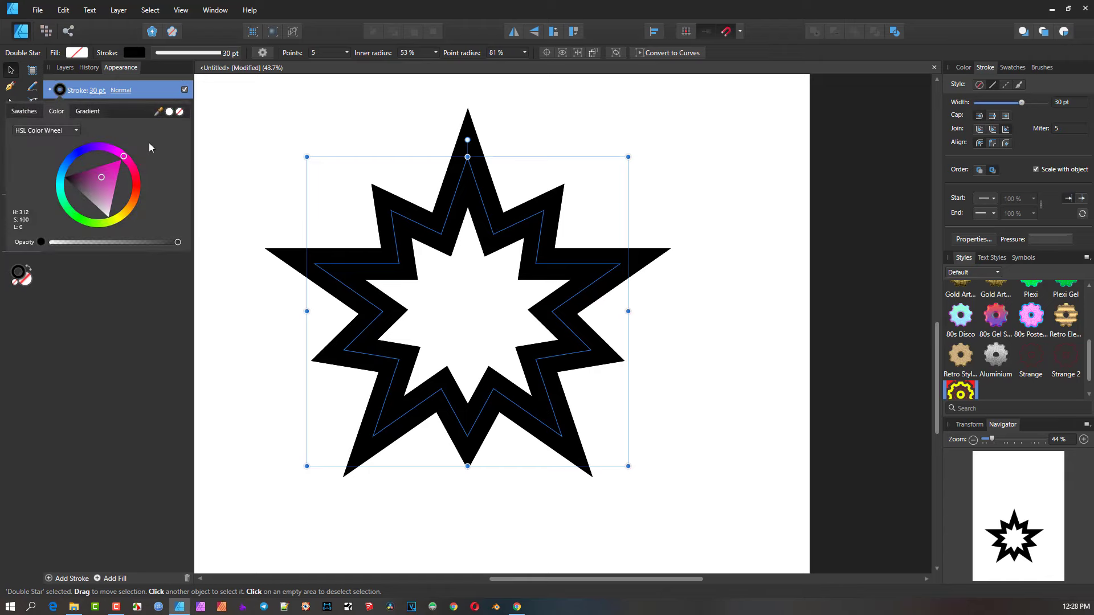
click(120, 159)
click(98, 92)
click(97, 92)
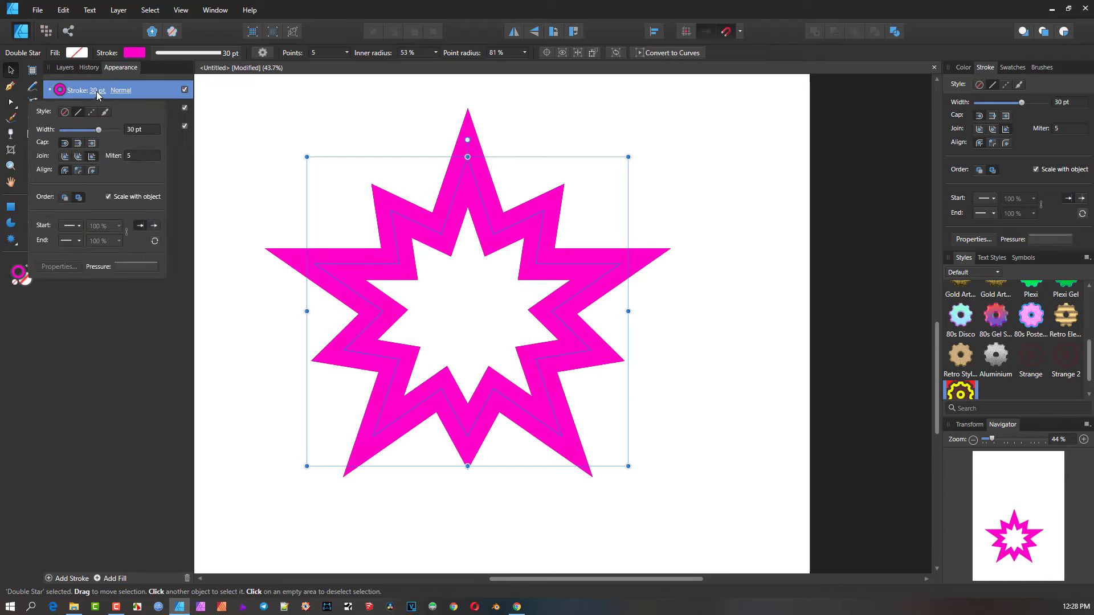
text(20)
key(Return)
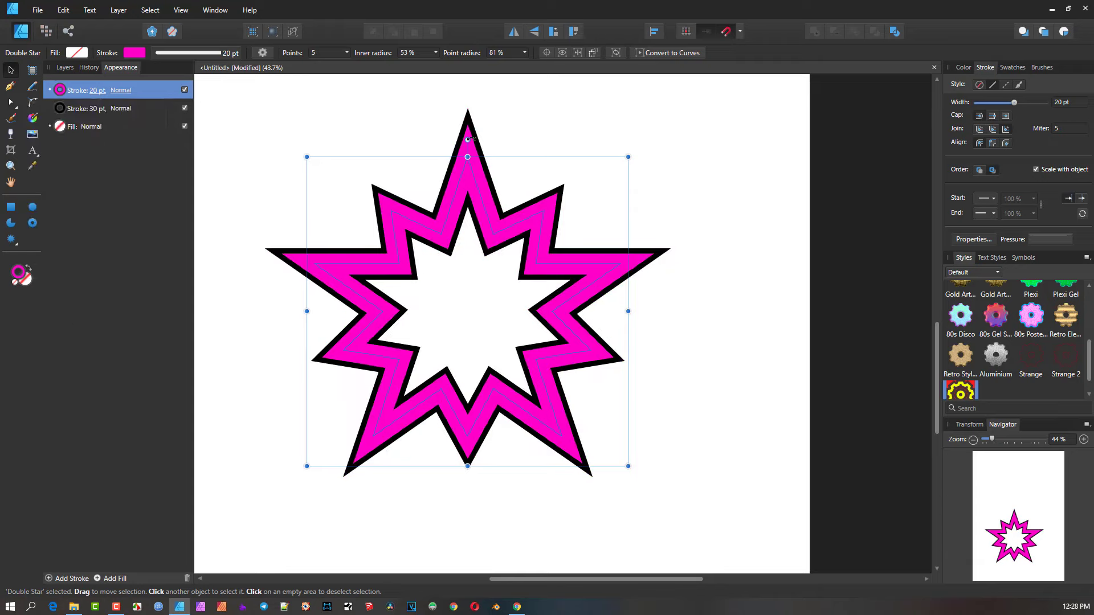
Step: Duplicate the star's 20 pt magenta stroke within the same object
click(66, 67)
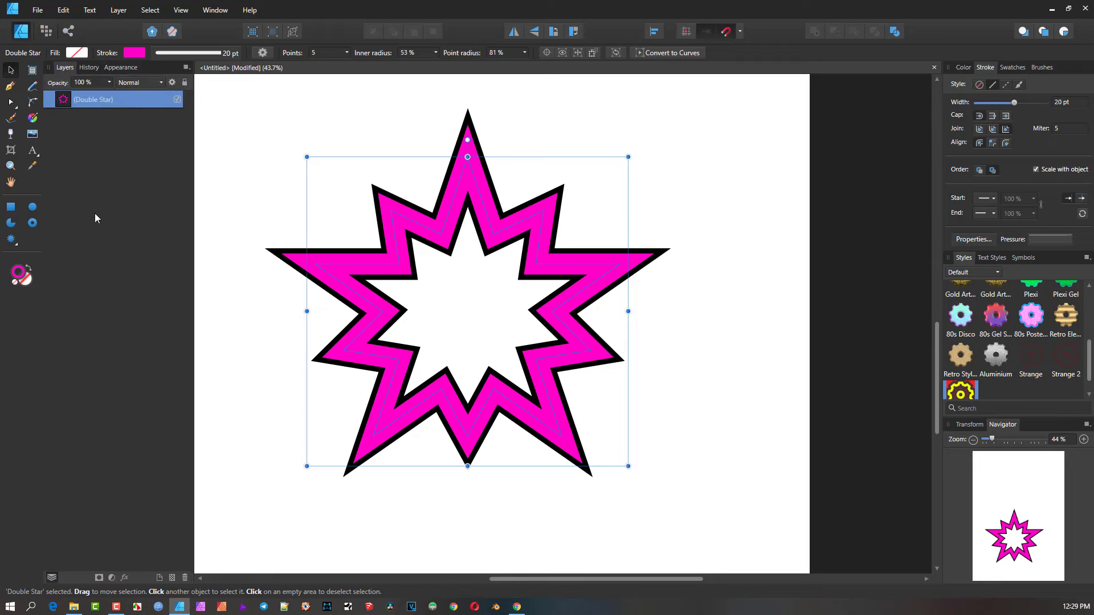
click(118, 69)
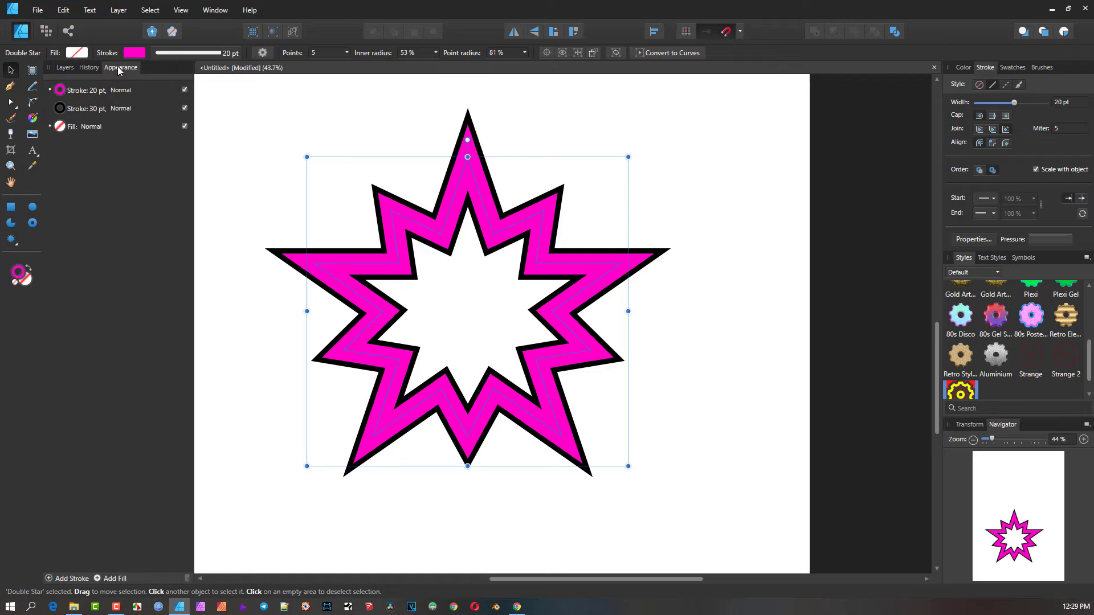
click(72, 92)
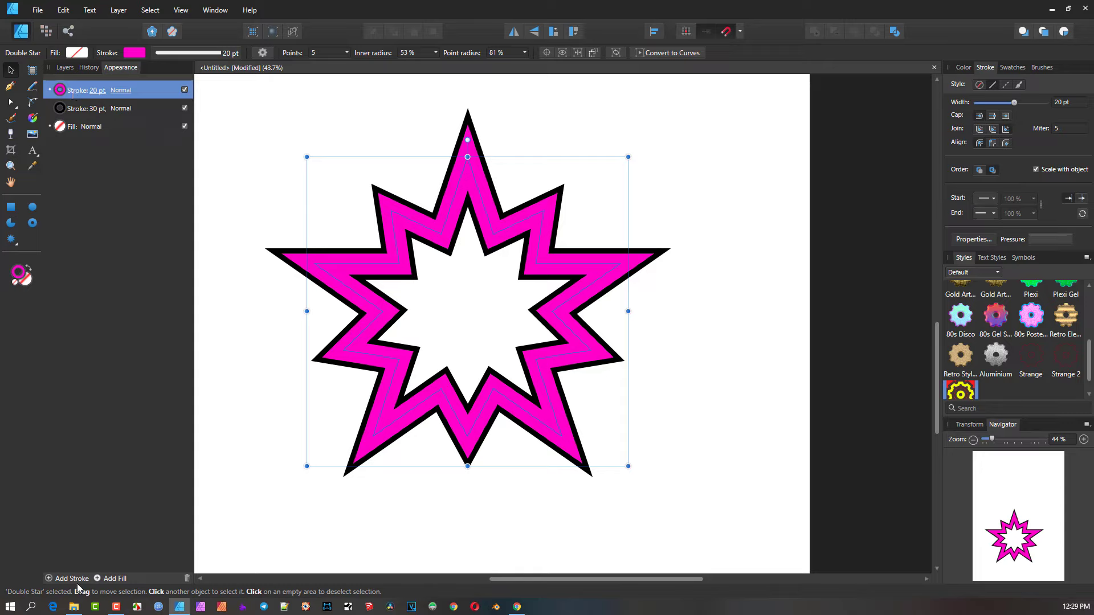
right_click(84, 94)
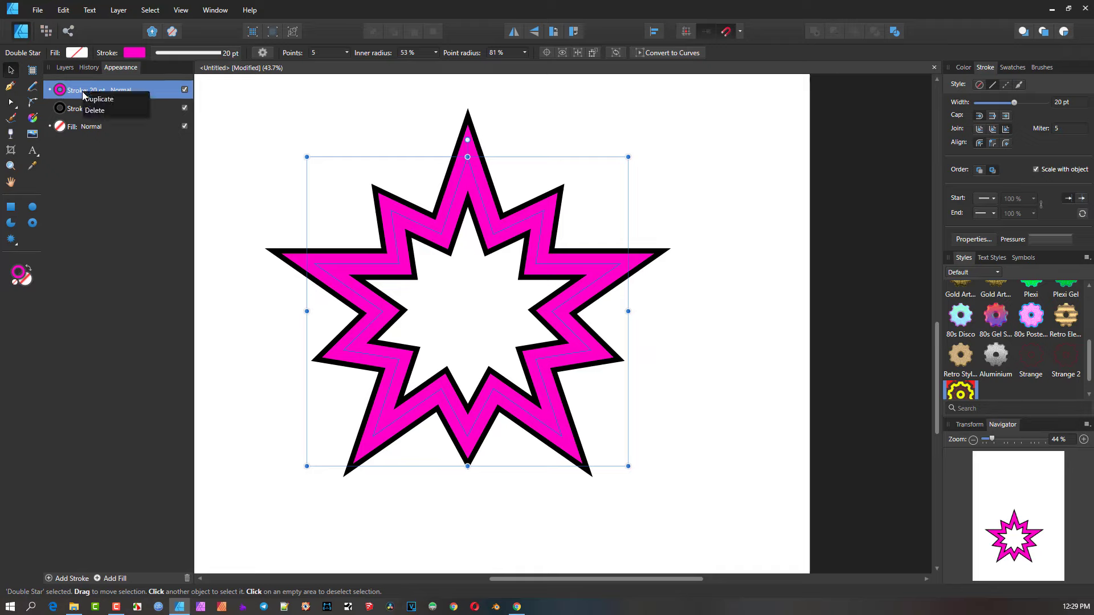
click(113, 100)
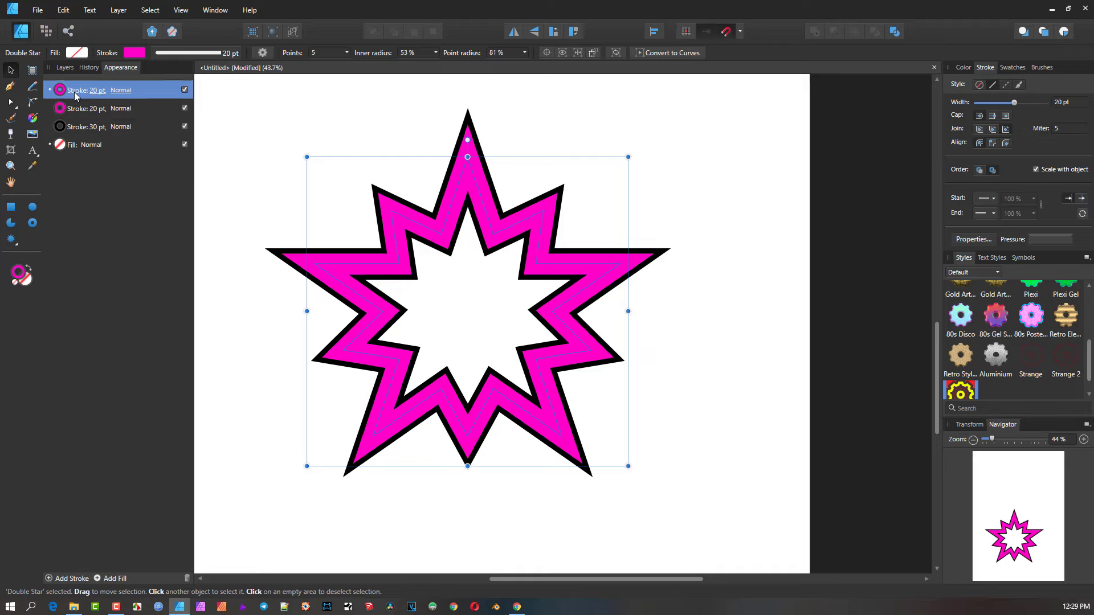
Step: Change the uppermost magenta stroke's colour to light blue with hue 211, saturation 100 and lightness 66
click(99, 91)
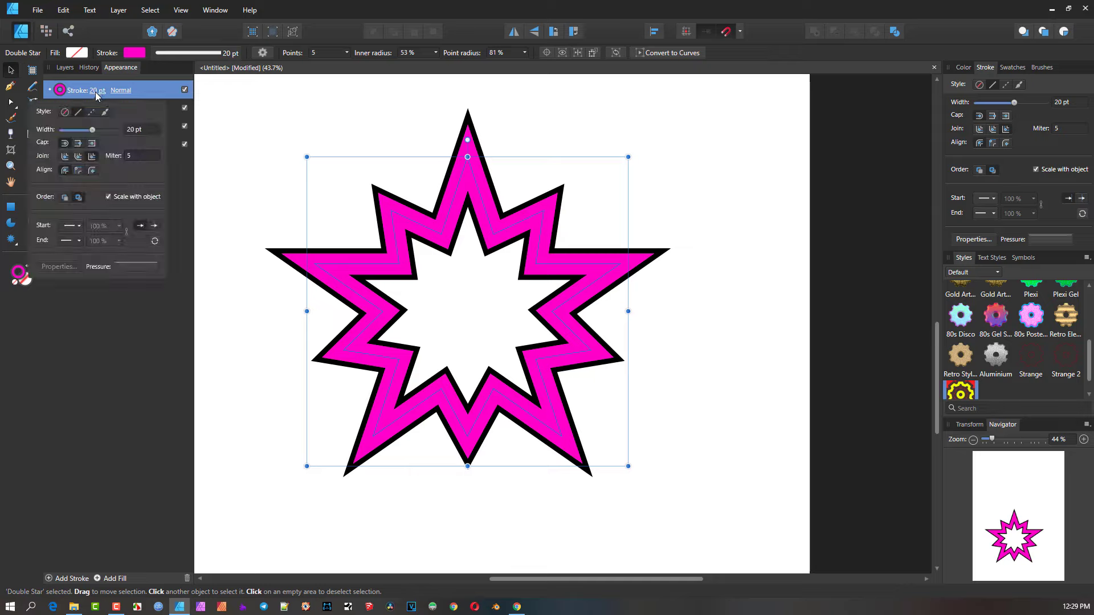
click(61, 92)
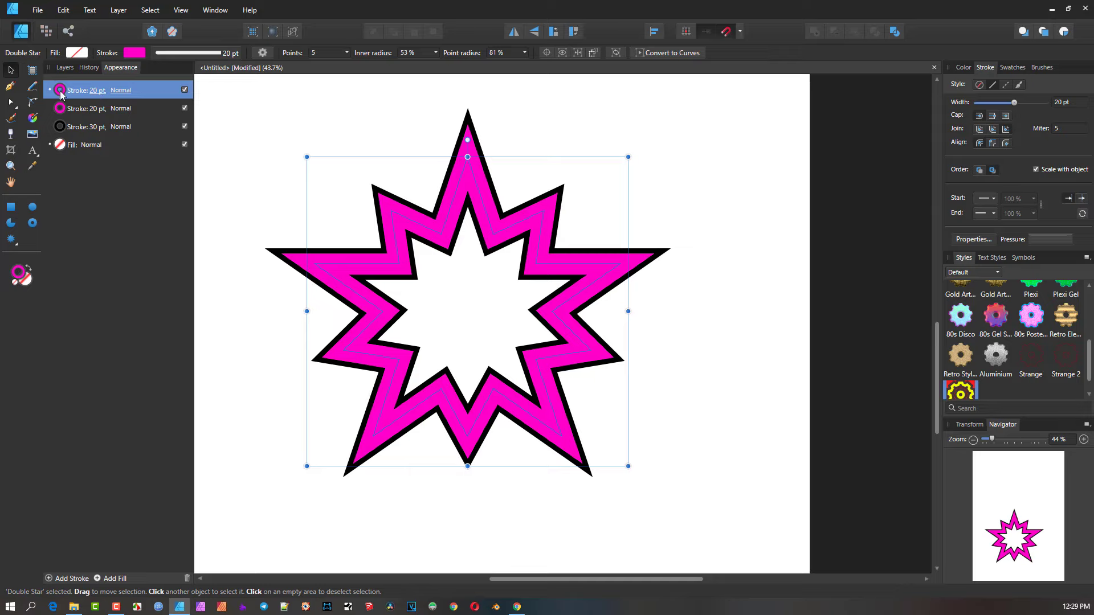
click(60, 91)
drag(83, 150, 60, 171)
click(90, 161)
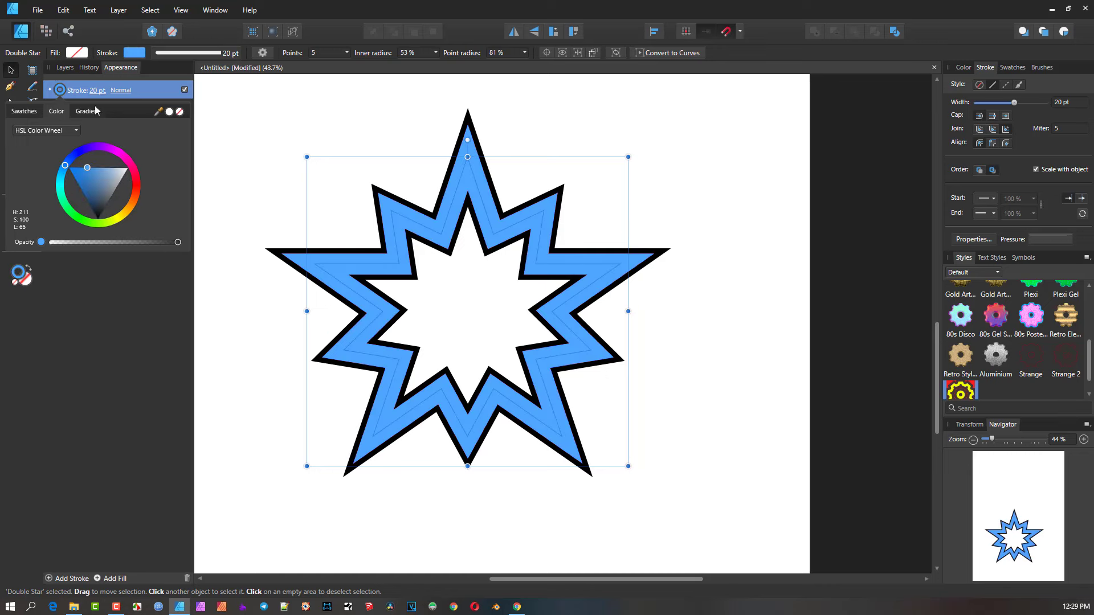
Step: Set the light blue stroke's width to 10 pt
click(97, 91)
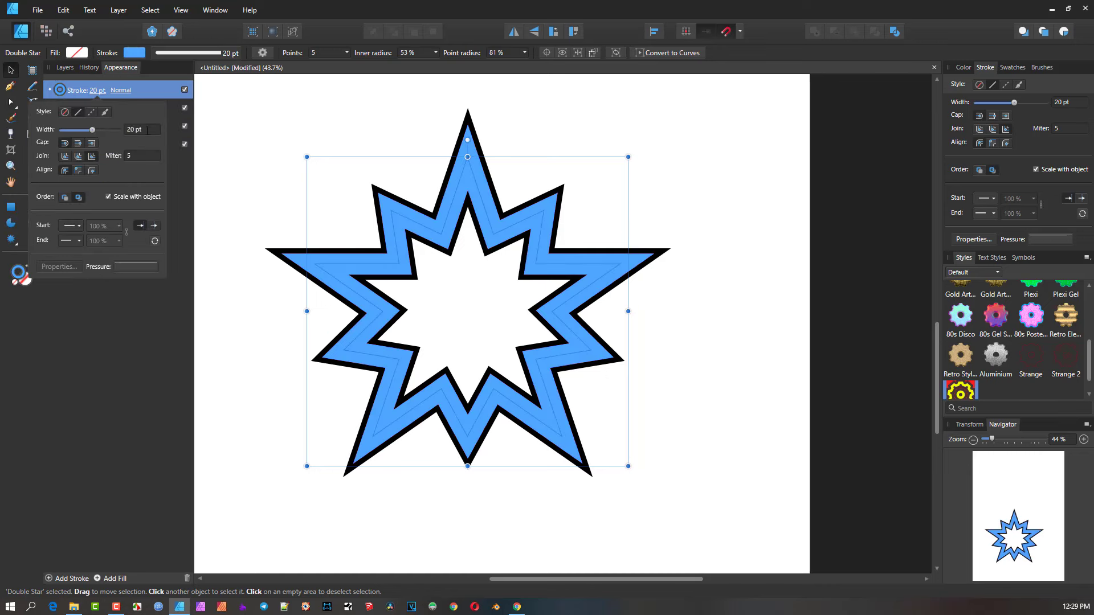
click(148, 131)
text(10)
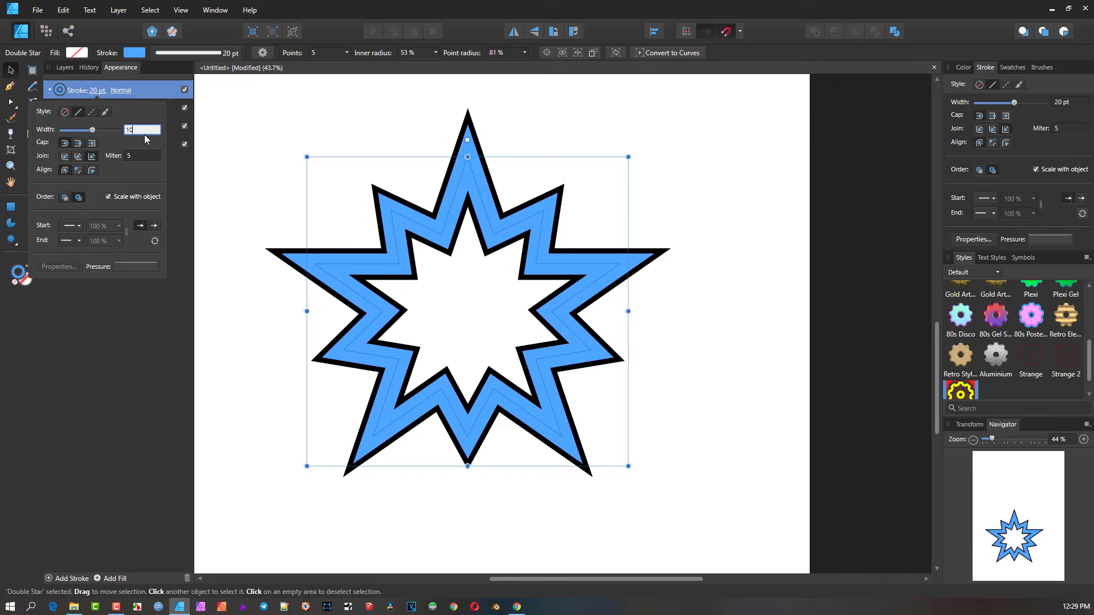
key(Return)
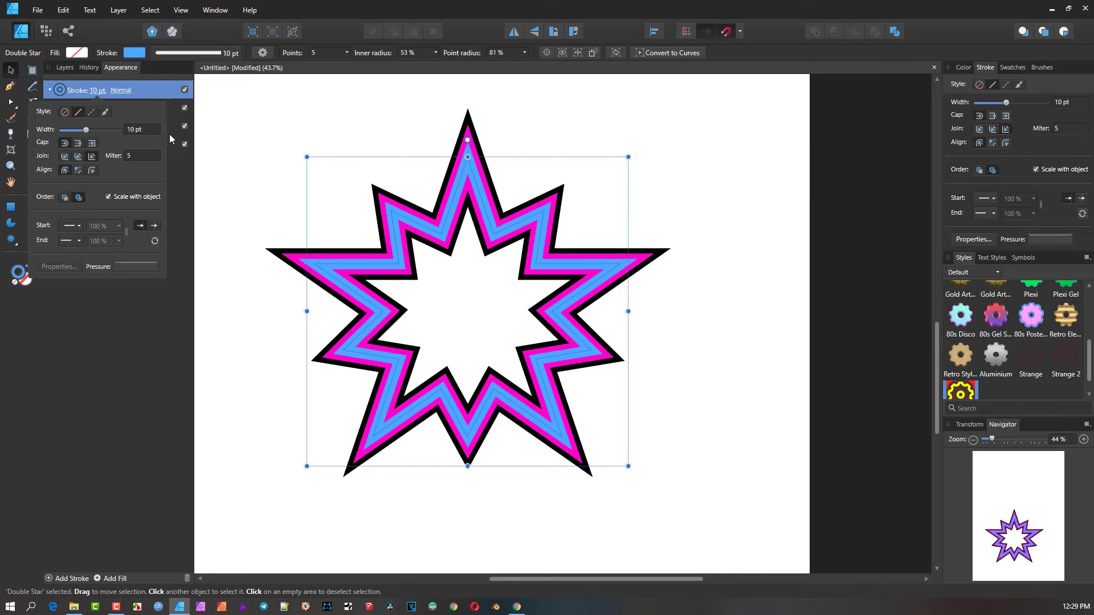
Step: Duplicate the light blue stroke and recolour the uppermost copy golden yellow, about hue 51, saturation 100 and lightness 51
right_click(82, 90)
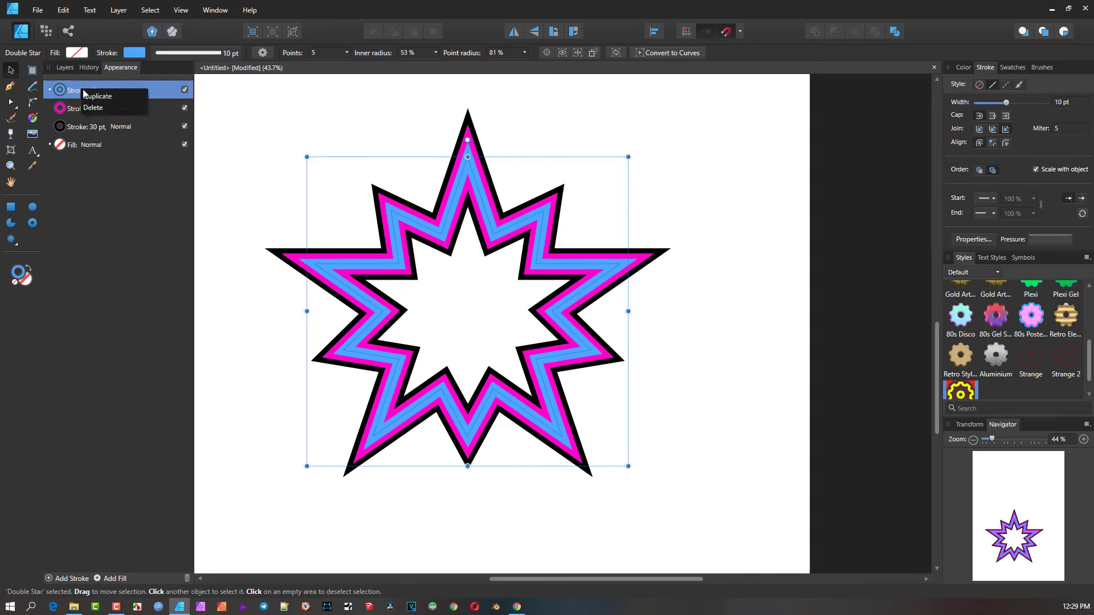
click(114, 98)
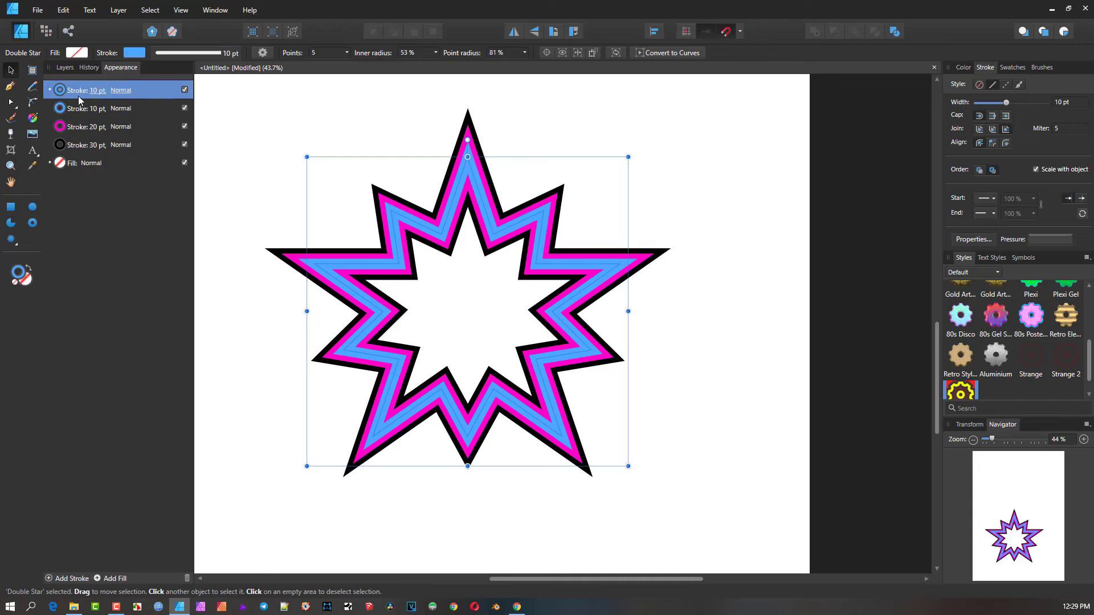
click(62, 91)
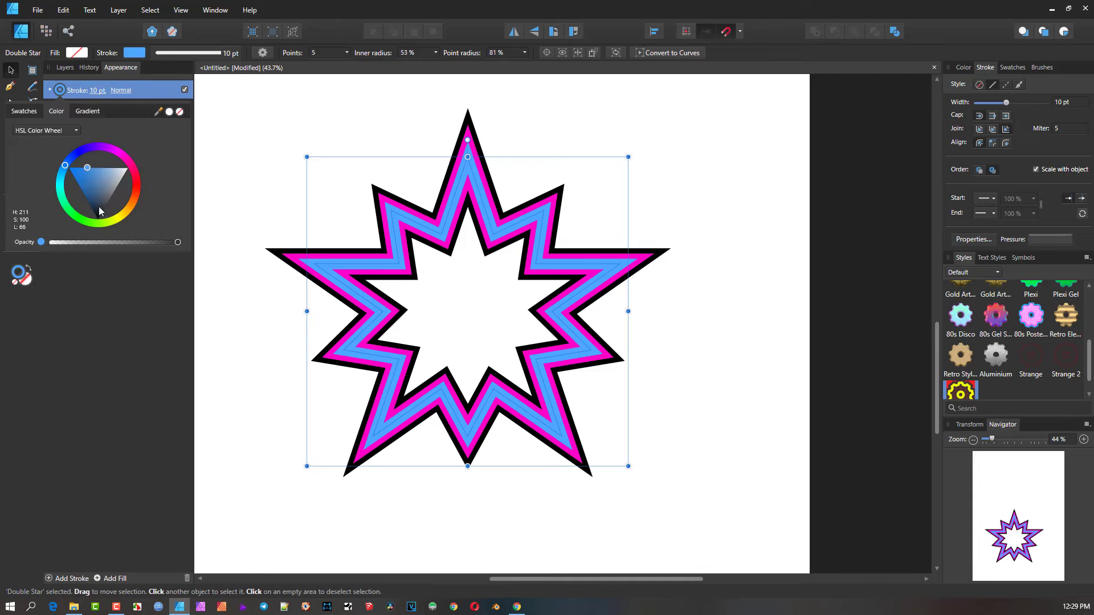
click(120, 217)
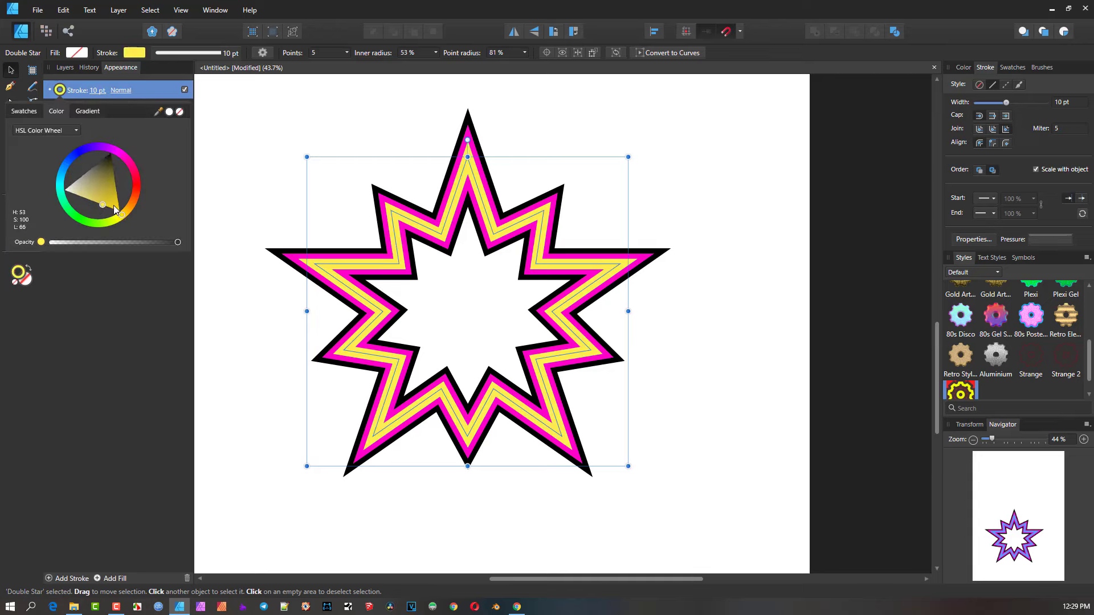
drag(118, 213, 115, 204)
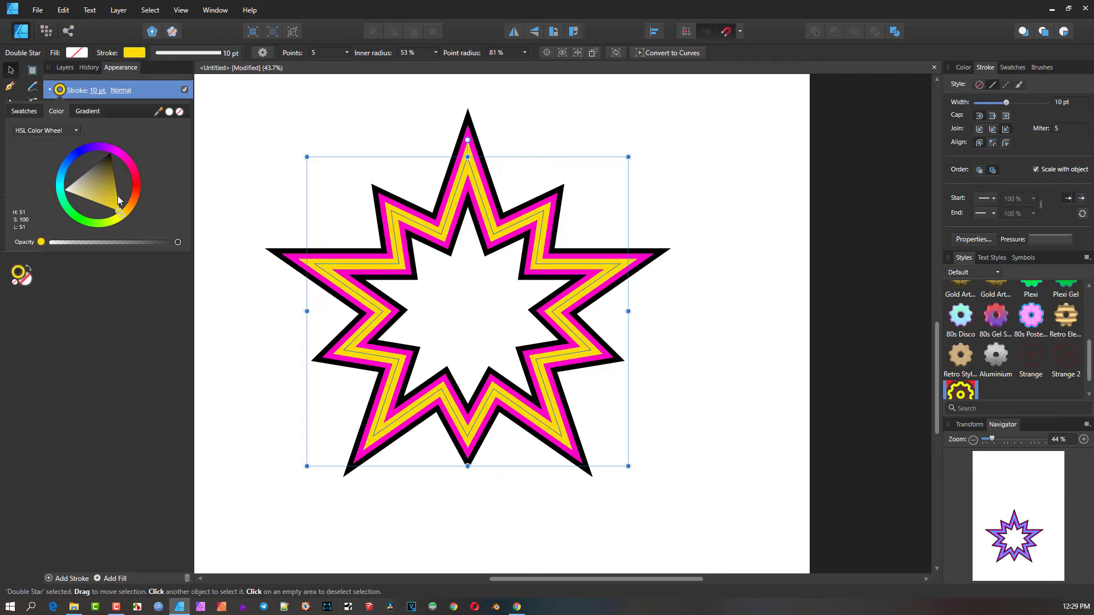
Step: Set the golden yellow stroke's width to 5 pt
click(97, 91)
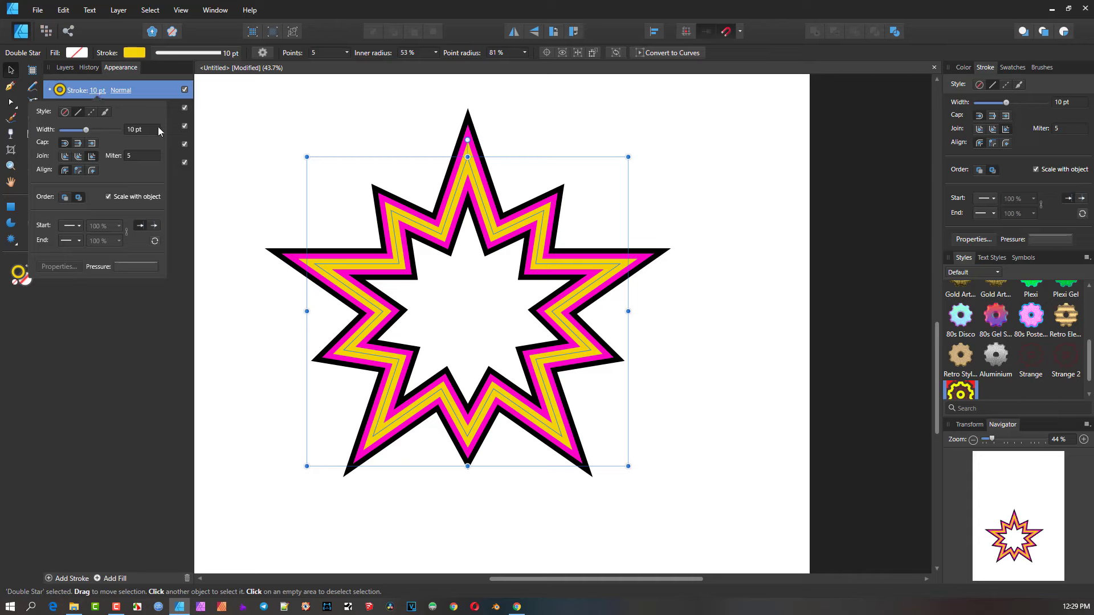
text(5)
key(Return)
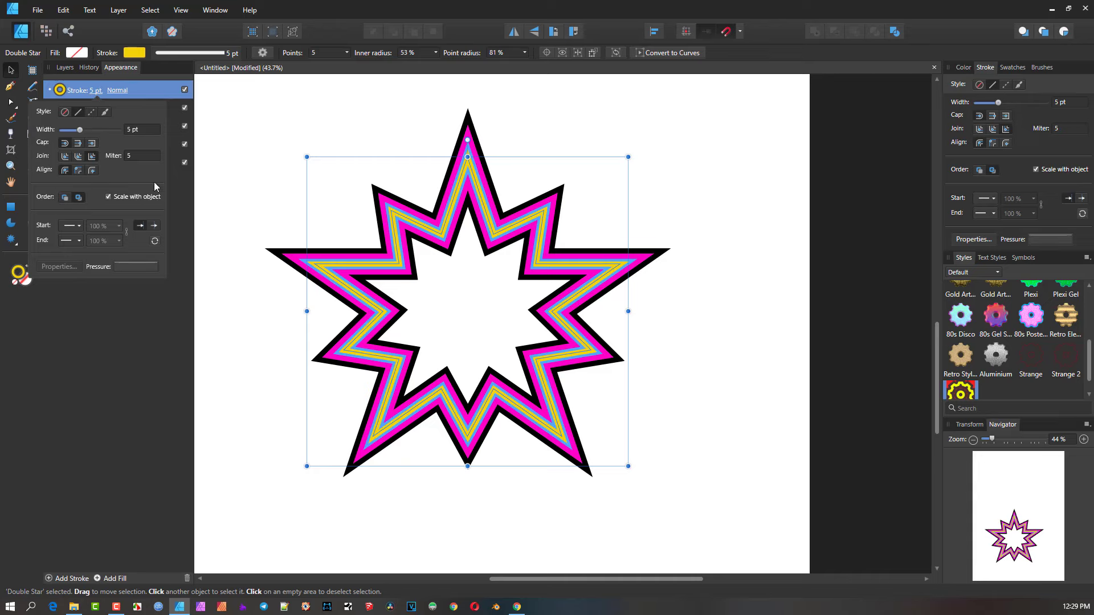
click(160, 301)
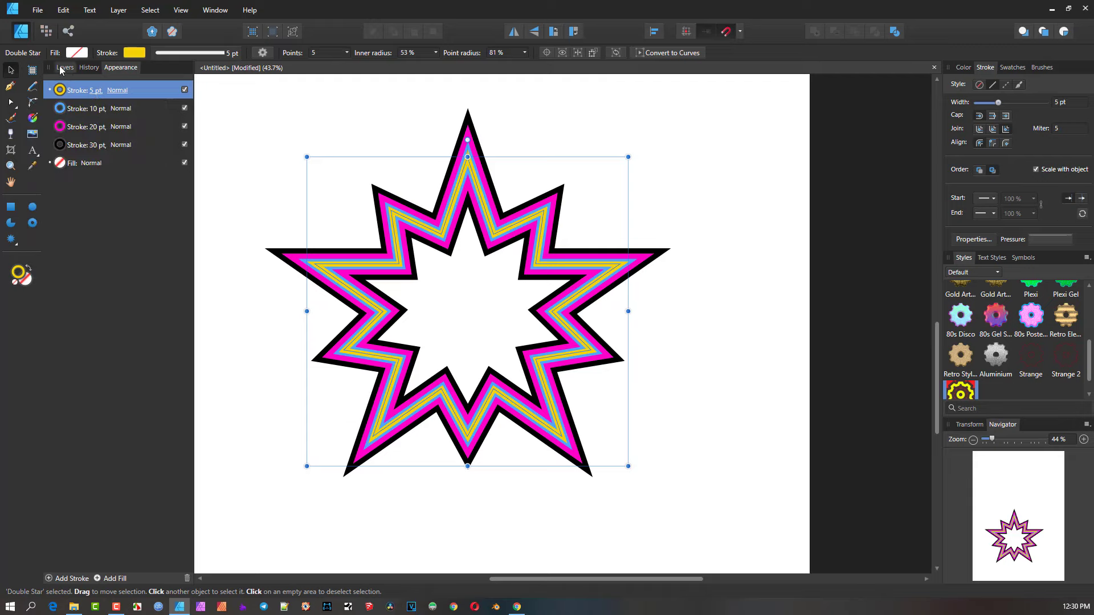
Step: Reshape the double star on the canvas to a 91% point radius and a 49% inner radius
click(60, 69)
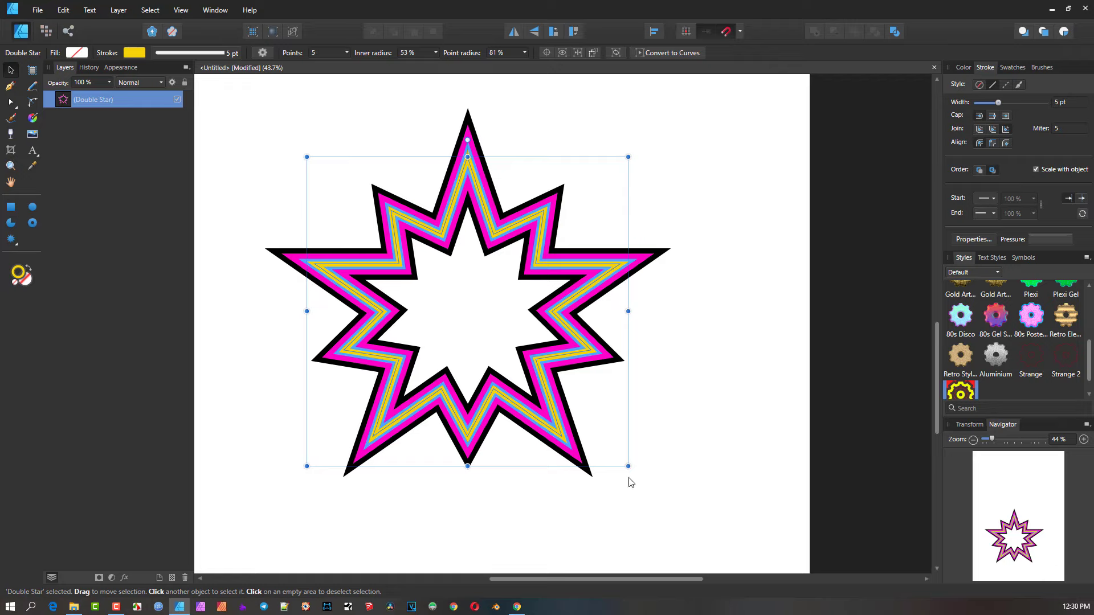
click(118, 68)
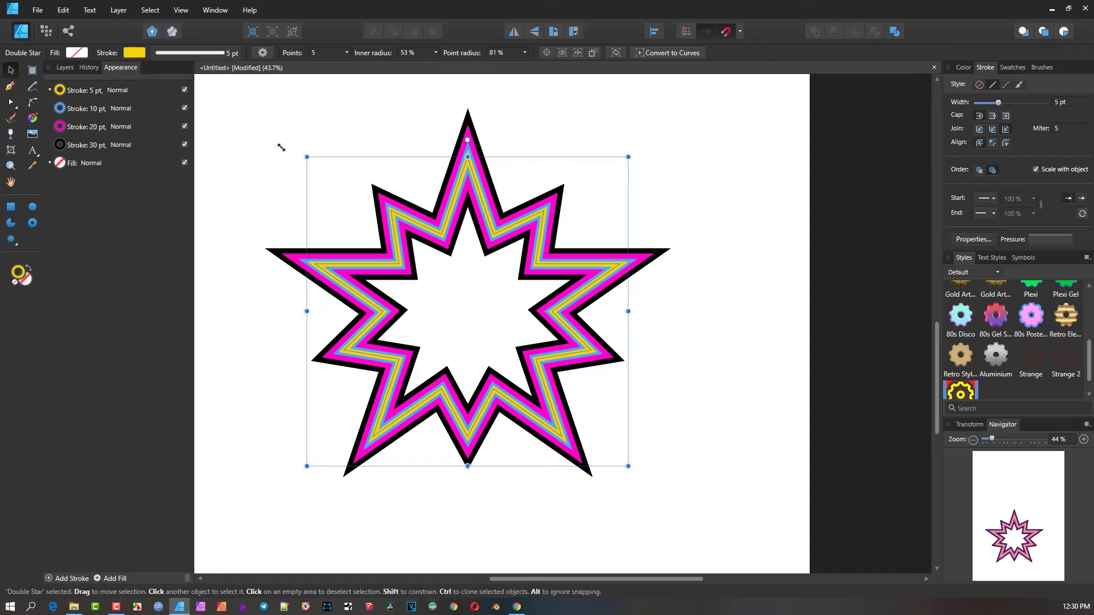
click(64, 67)
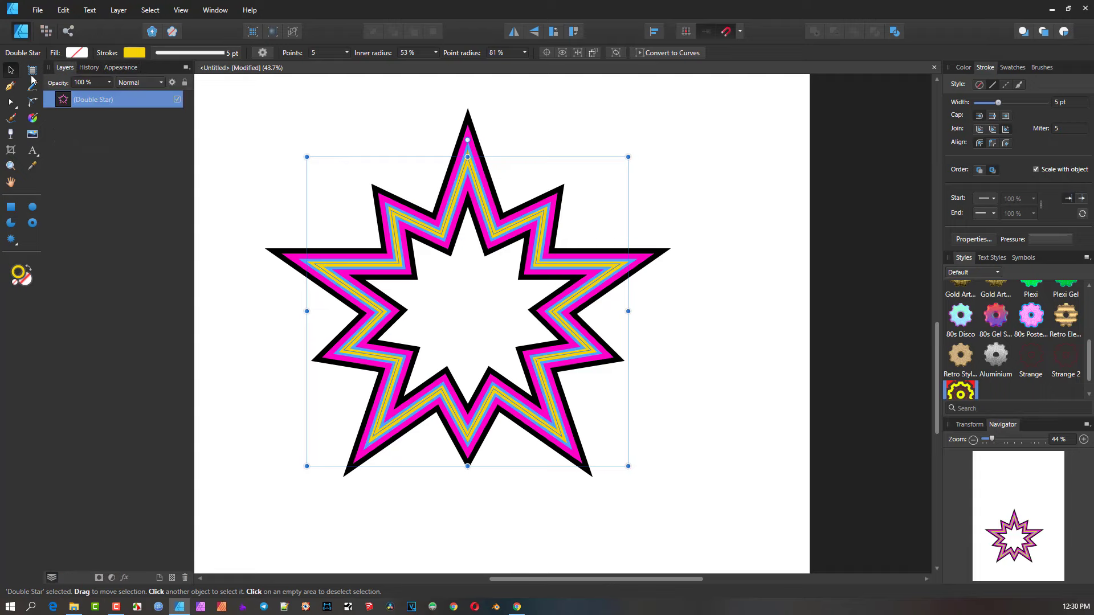
click(10, 101)
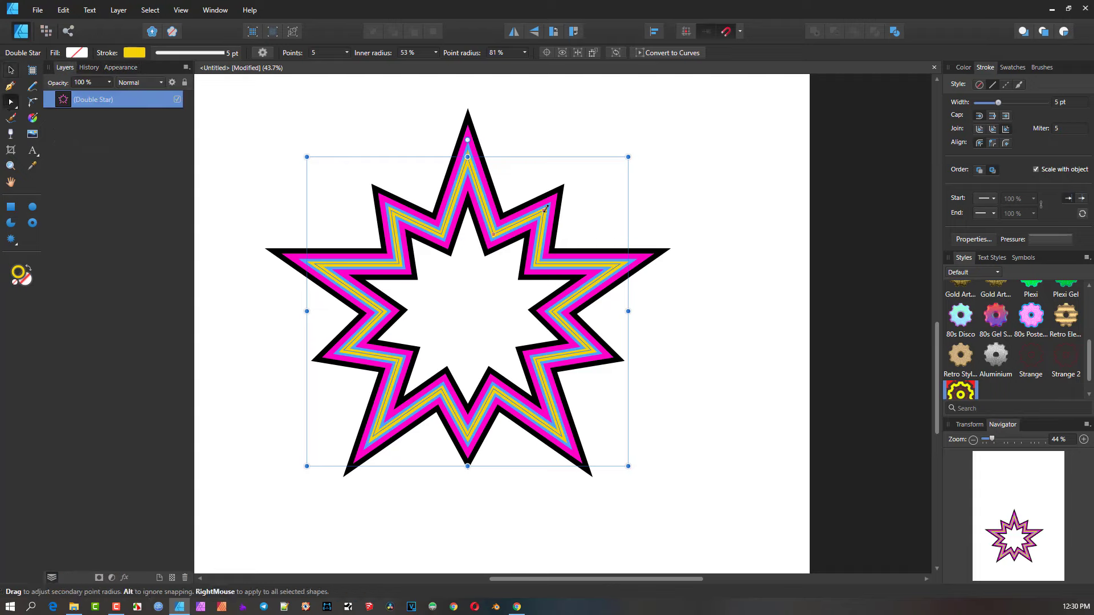
mouse_move(540, 214)
mouse_down()
mouse_move(516, 245)
mouse_move(562, 208)
mouse_move(533, 225)
mouse_move(553, 199)
mouse_up()
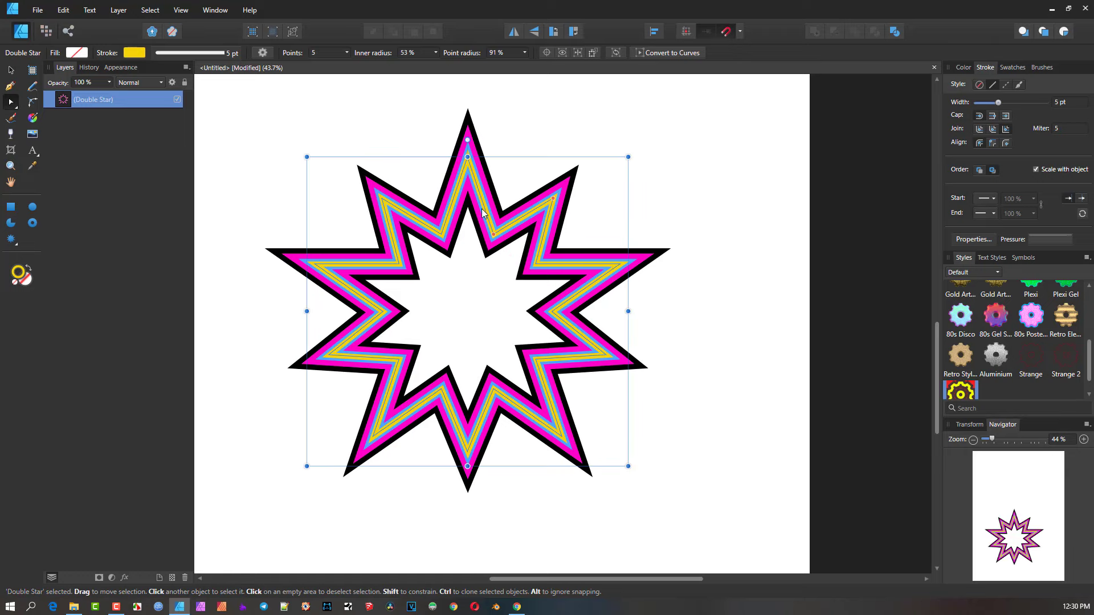
drag(493, 233, 524, 248)
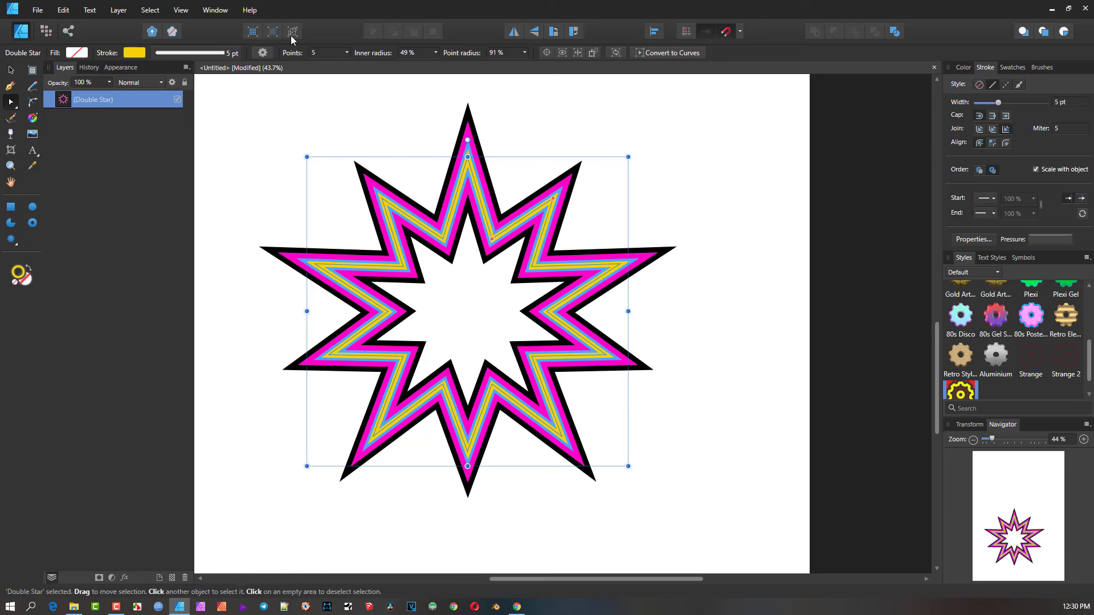
Step: Give the double star 9 points, a 63% inner radius and a 94% point radius
scroll(312, 57, up, 3)
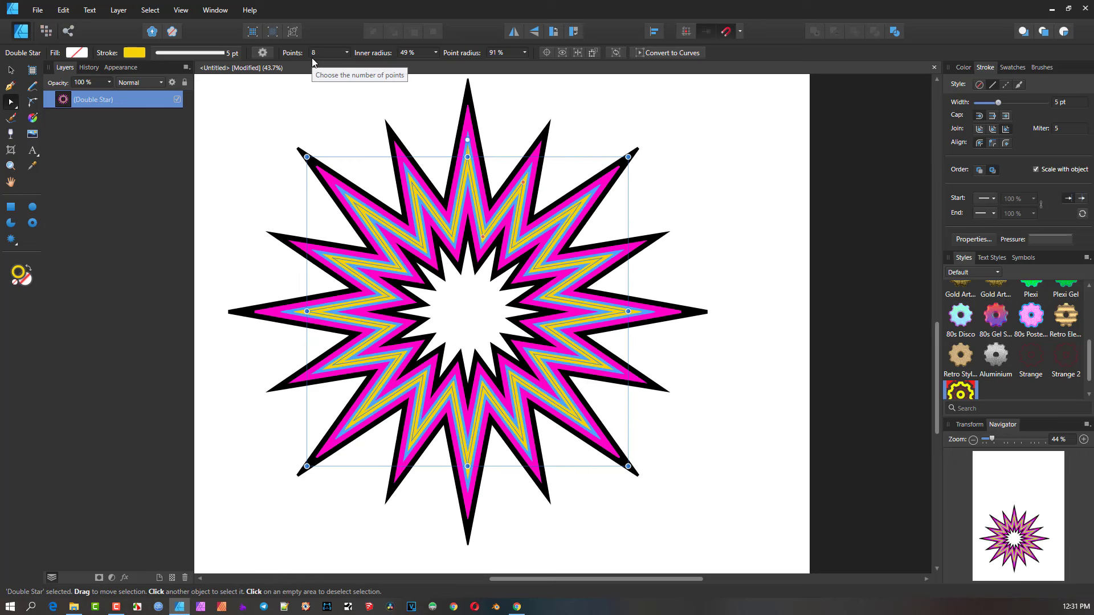
mouse_move(485, 235)
mouse_down()
mouse_move(478, 256)
mouse_move(488, 216)
mouse_up()
scroll(312, 57, up, 1)
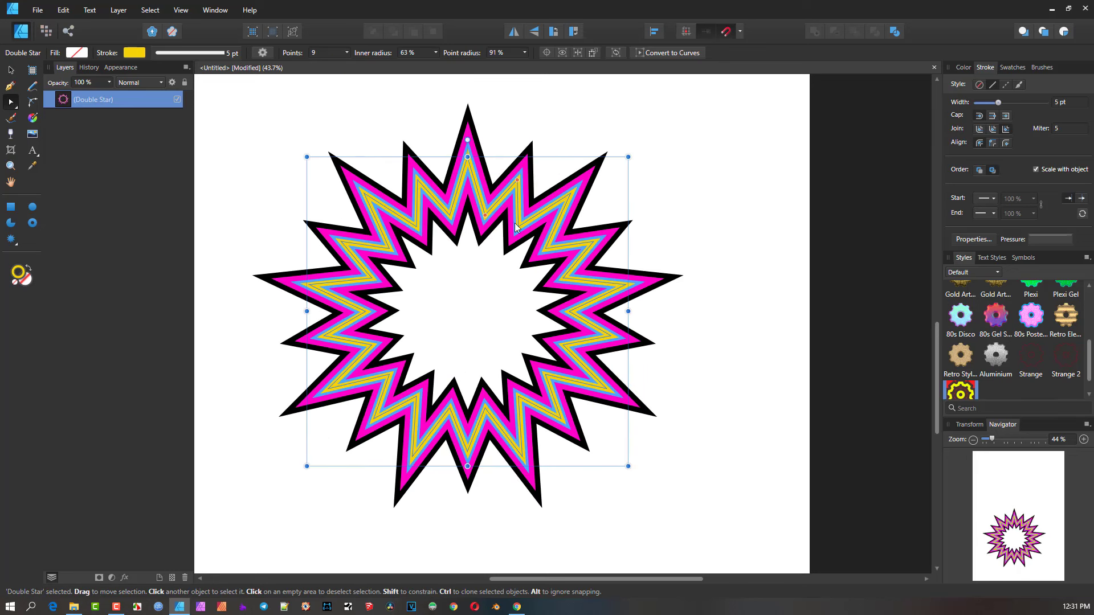
drag(516, 181, 518, 175)
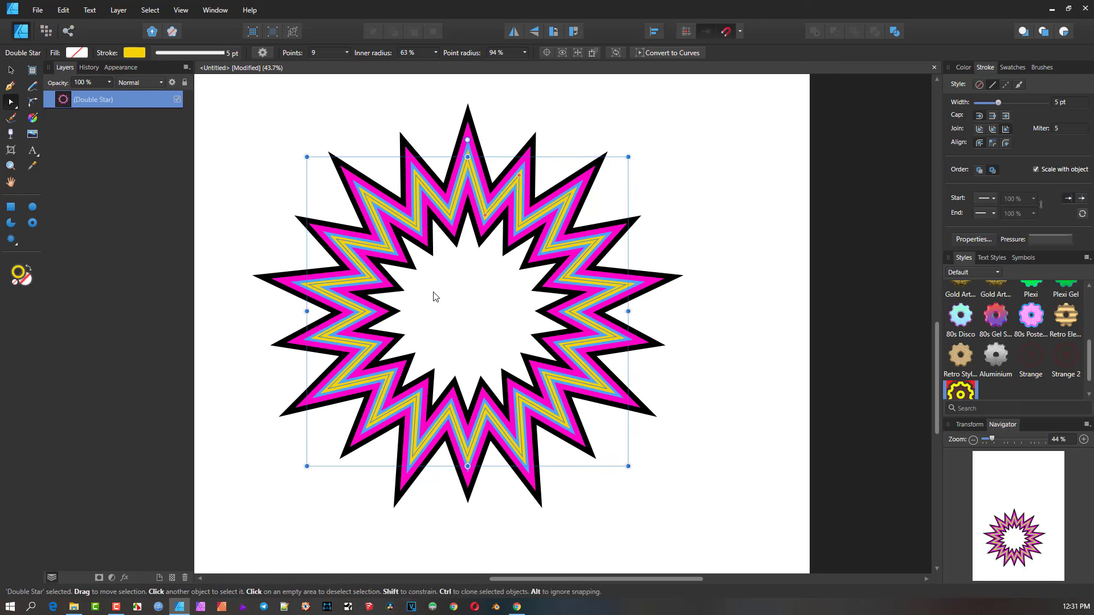
Step: Fill the star with bright green and apply a linear gradient running diagonally from its upper left to a darker green at lower right
click(121, 67)
click(61, 163)
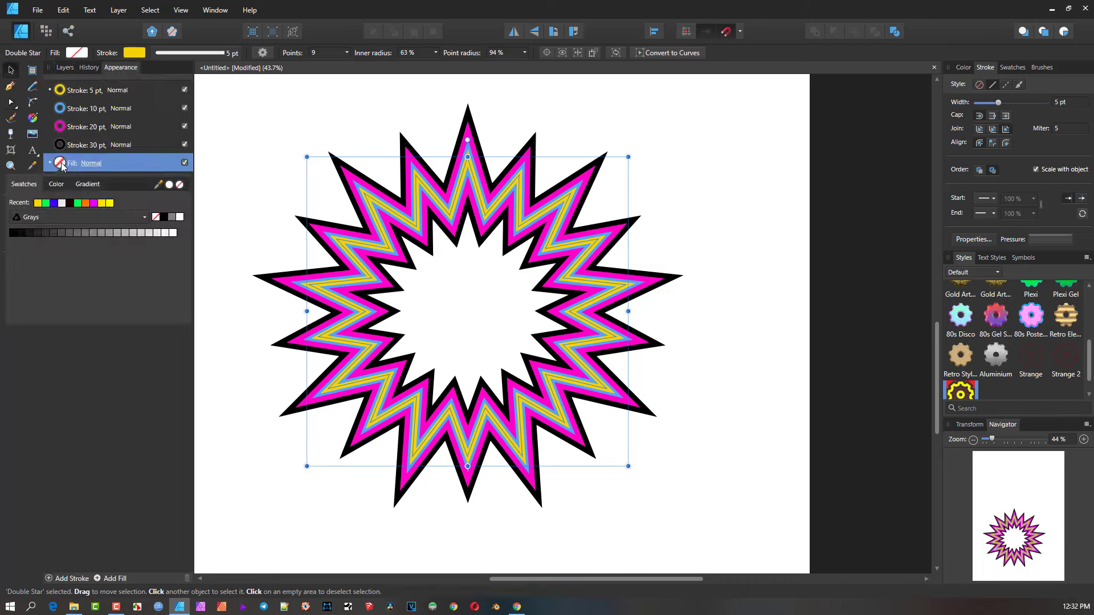
click(79, 204)
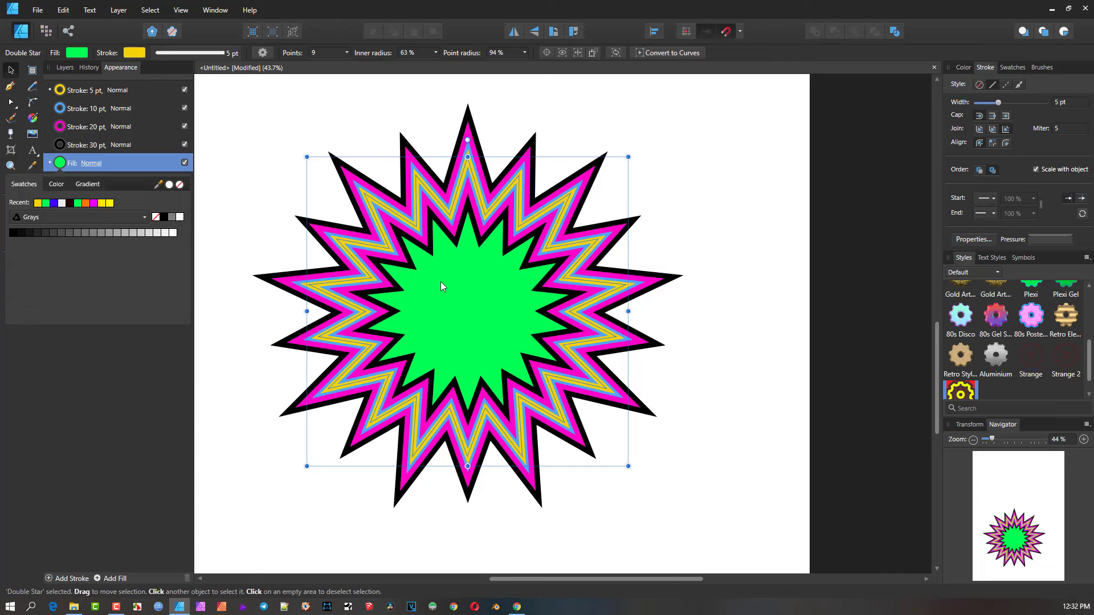
click(34, 120)
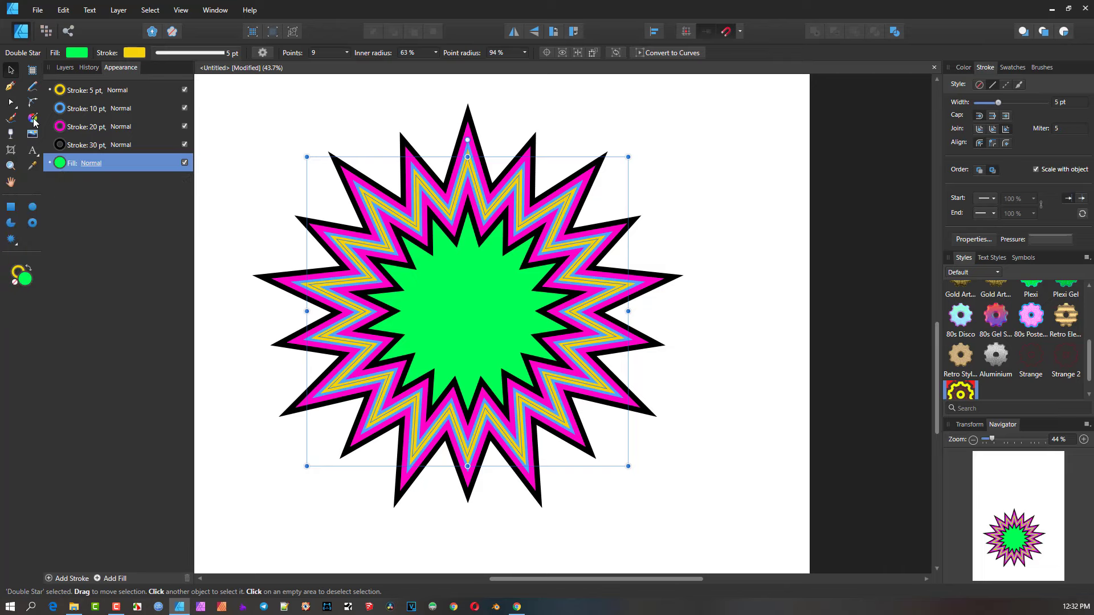
drag(419, 262, 484, 341)
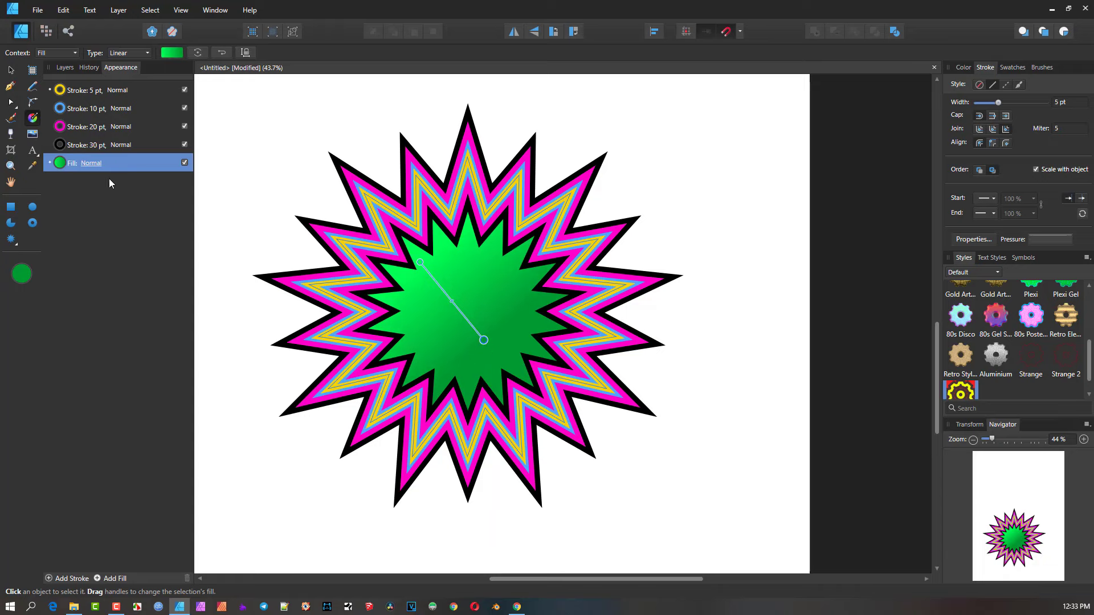
Step: Save the double star's stacked strokes and green gradient fill as a new style in the Default styles category
click(9, 73)
right_click(434, 209)
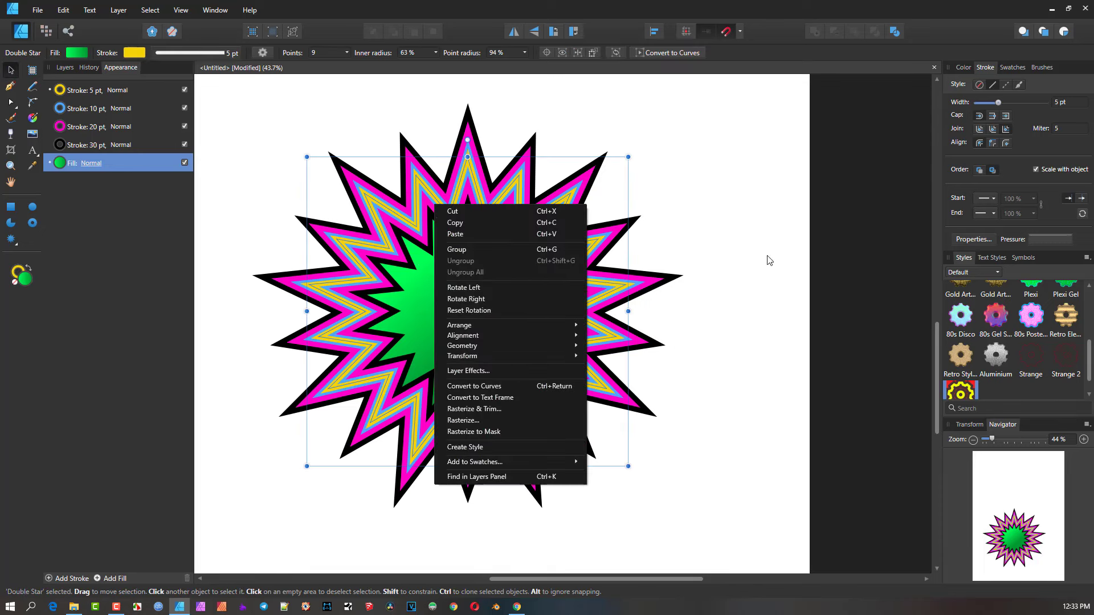
click(614, 246)
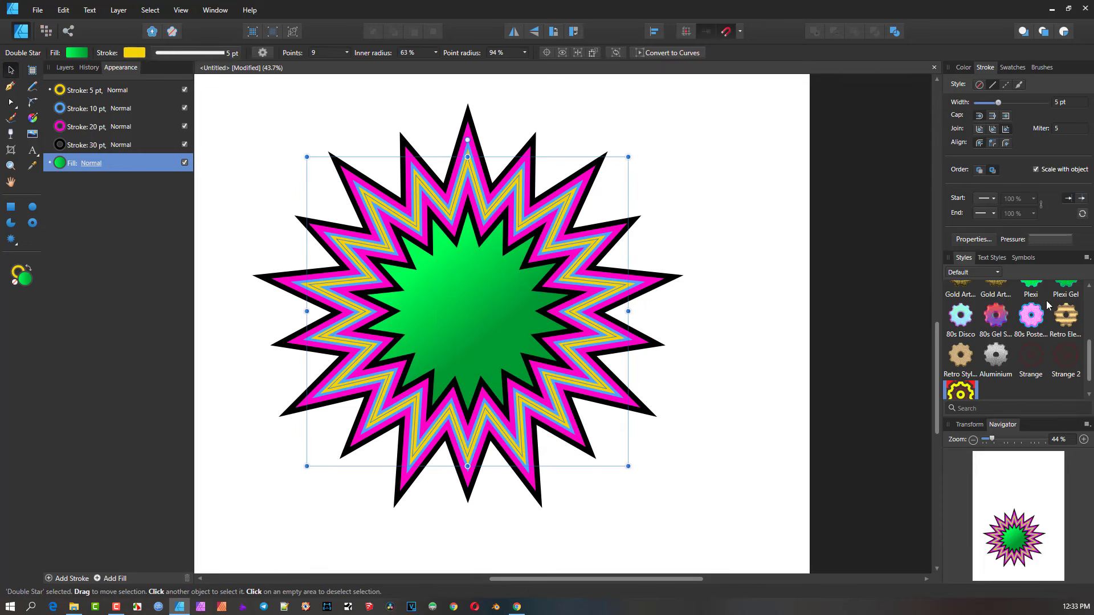
click(1087, 258)
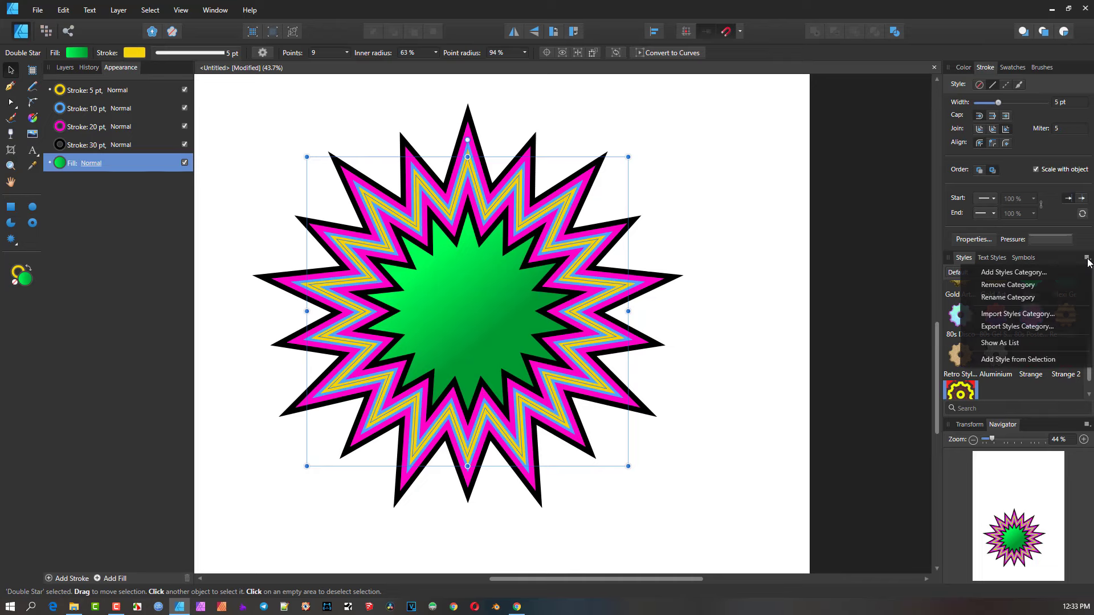
click(1039, 360)
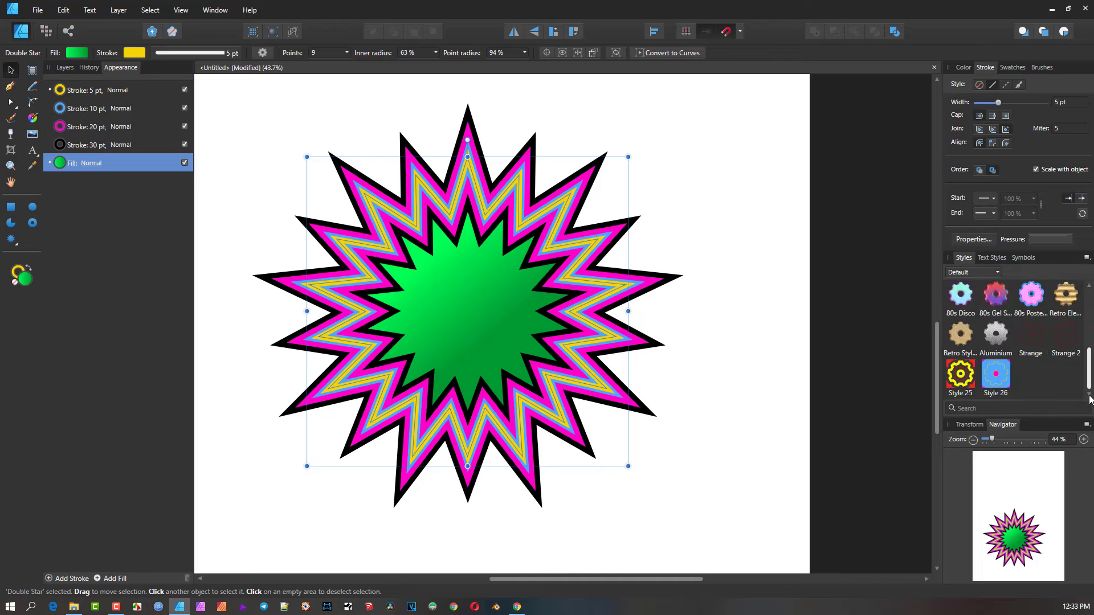
click(798, 339)
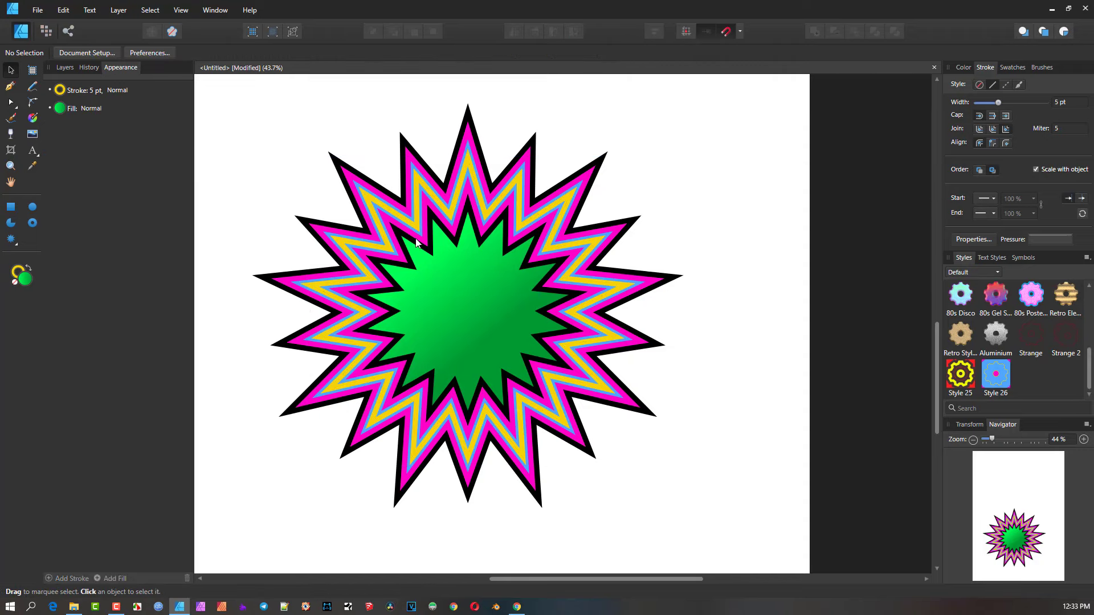
Step: Delete the double star and draw a large 12-tooth cog on the empty page
click(466, 269)
key(Delete)
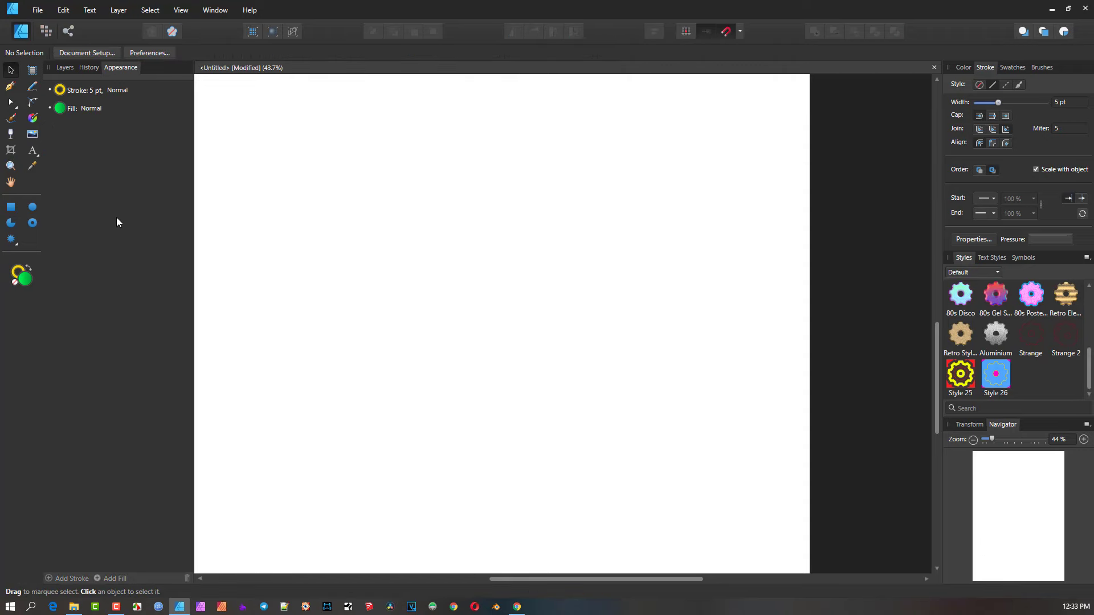
click(11, 242)
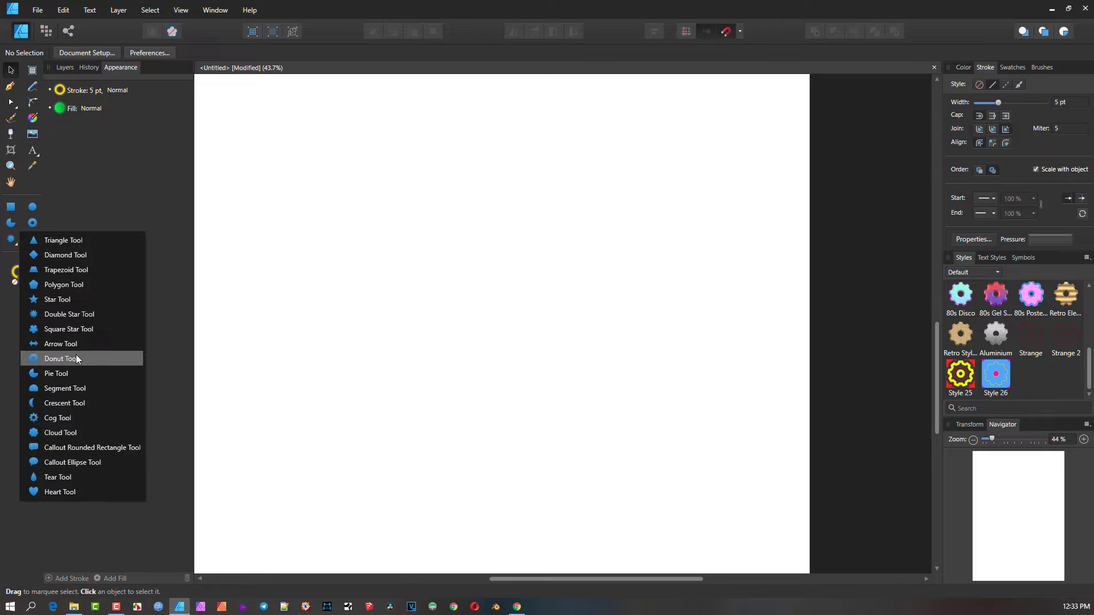
click(77, 418)
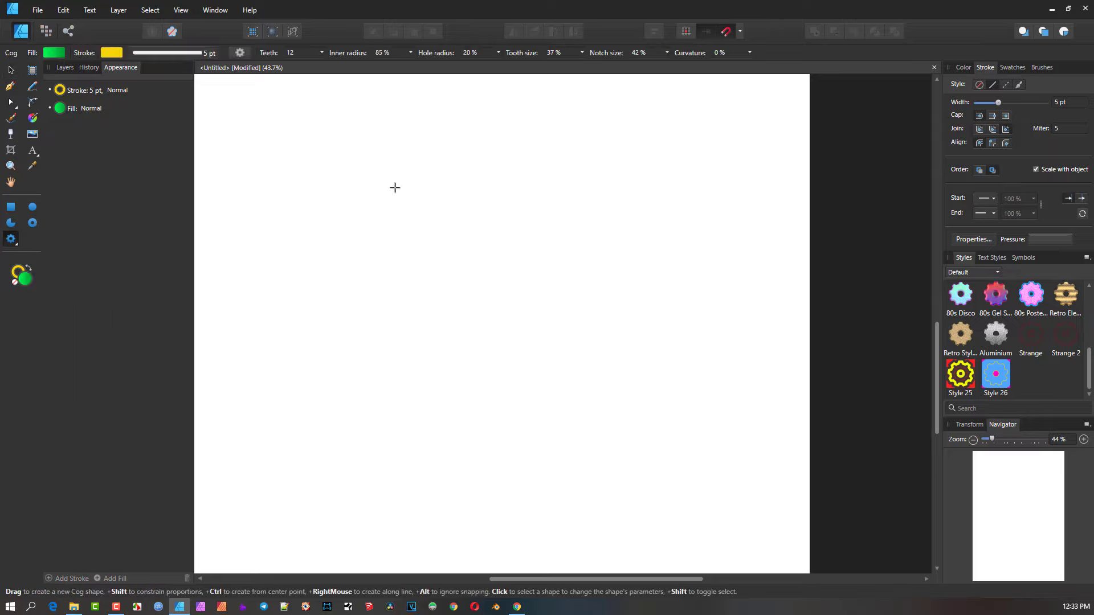
drag(395, 189, 687, 468)
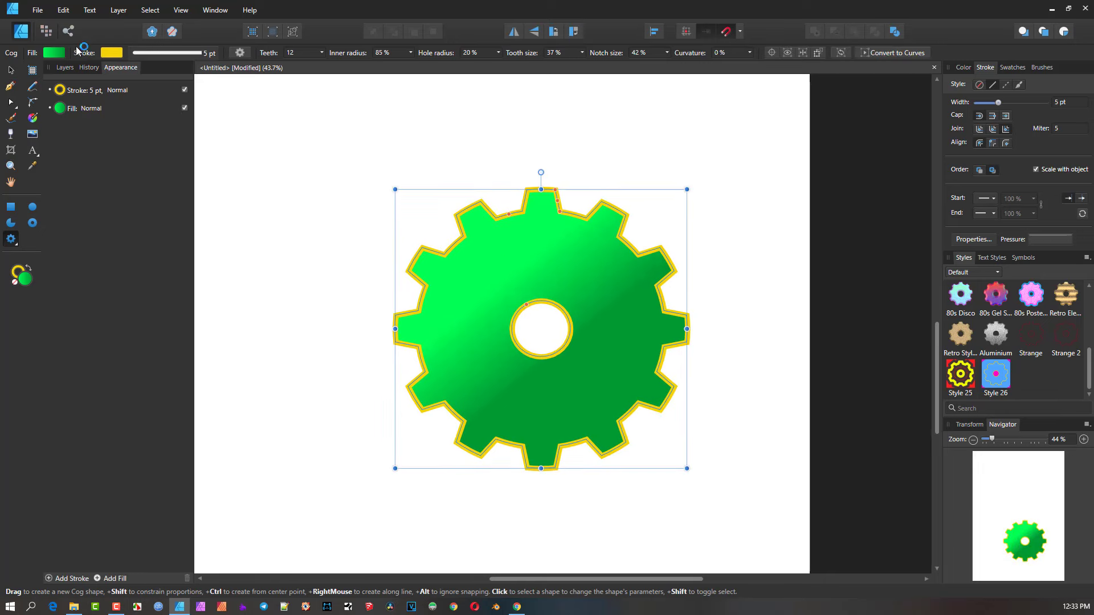
Step: Revert the cog to the default appearance and apply the saved Style 26 to it
click(171, 33)
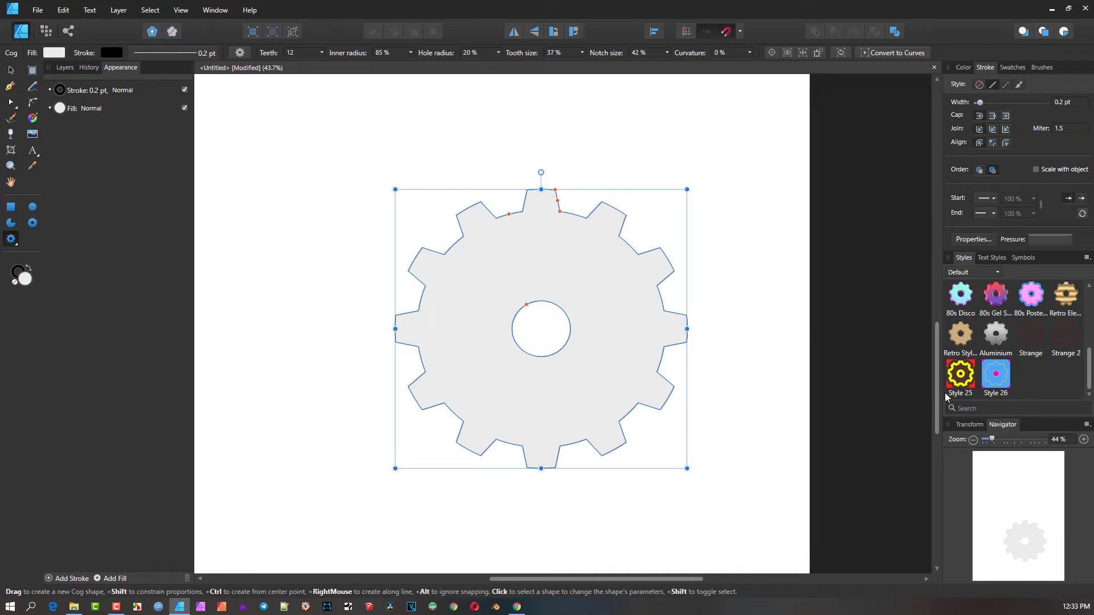
click(1002, 377)
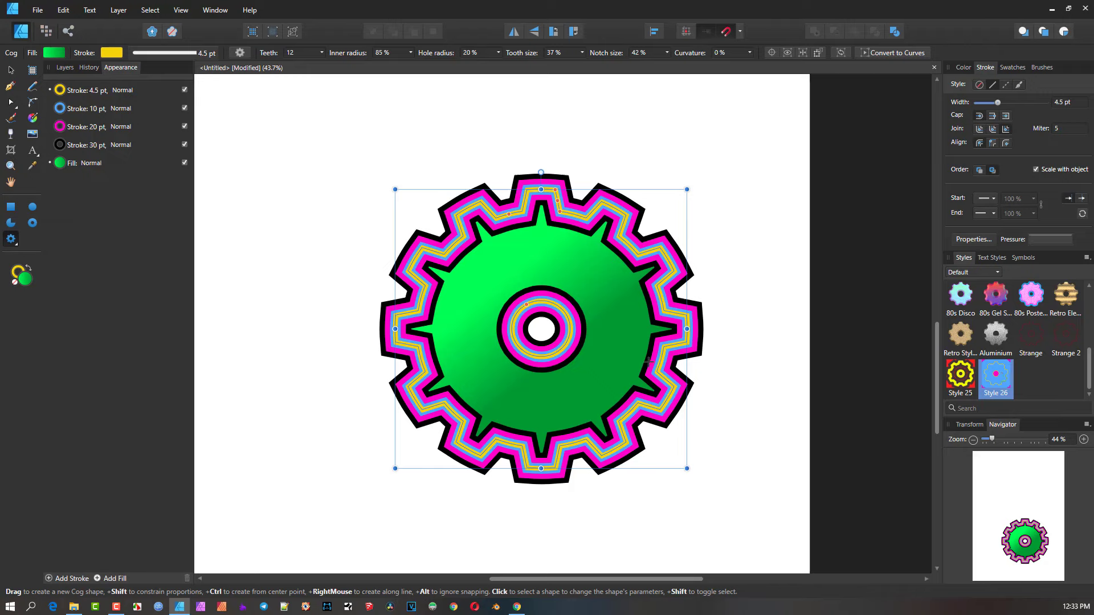
click(65, 68)
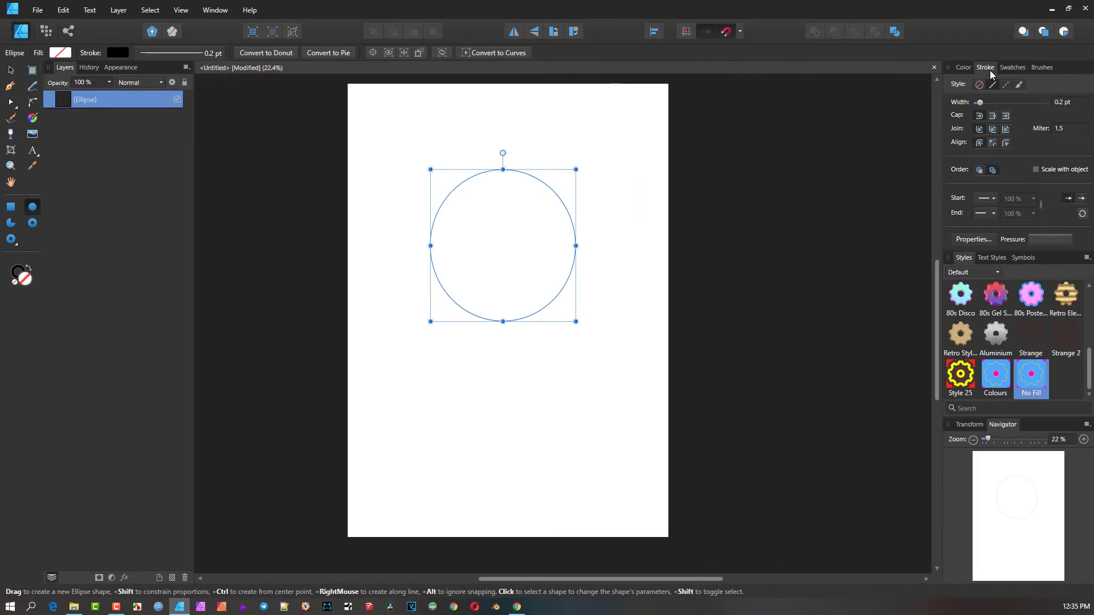
Step: Fill the empty ellipse with a salmon red (H 0, S 100, L 74)
click(963, 68)
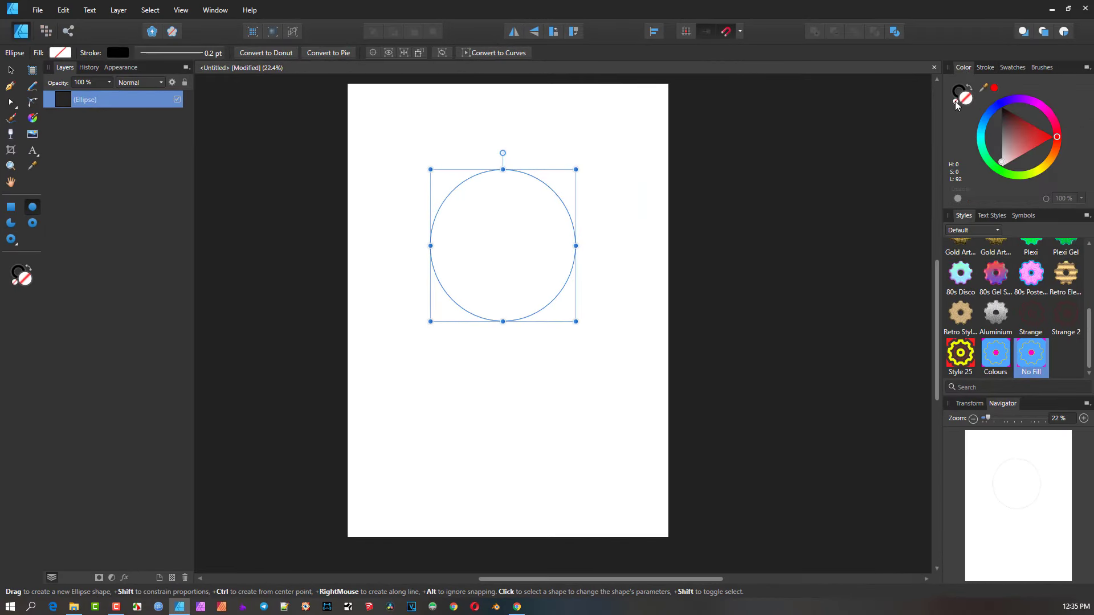
drag(1009, 116, 1028, 151)
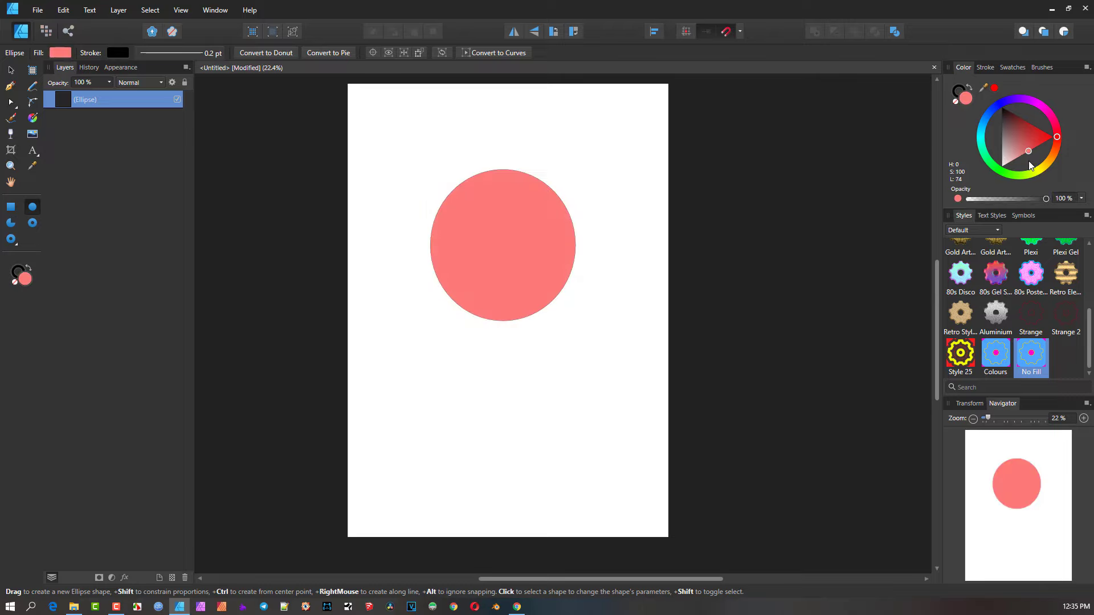
scroll(496, 200, up, 2)
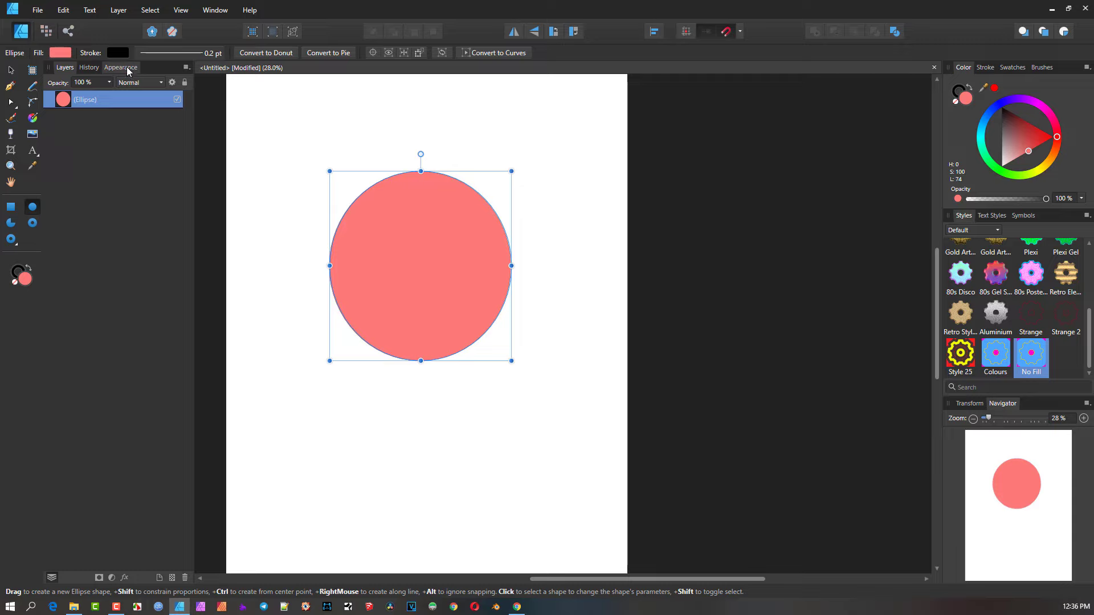
Step: Duplicate the ellipse's salmon fill and give the upper copy a linear gradient from salmon near the top to red just below the centre
click(127, 67)
click(75, 112)
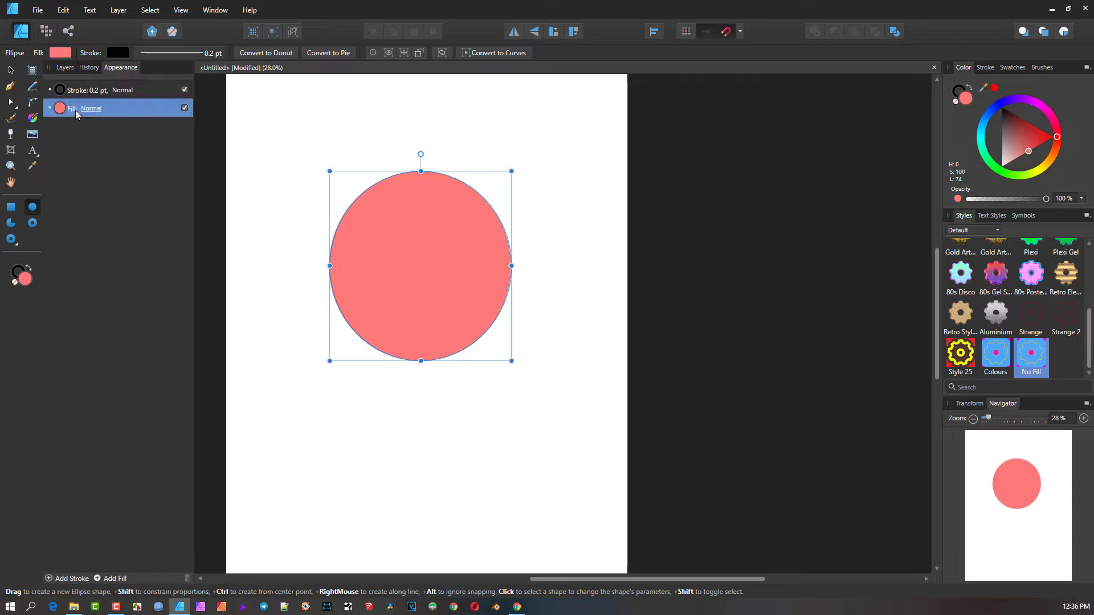
right_click(75, 108)
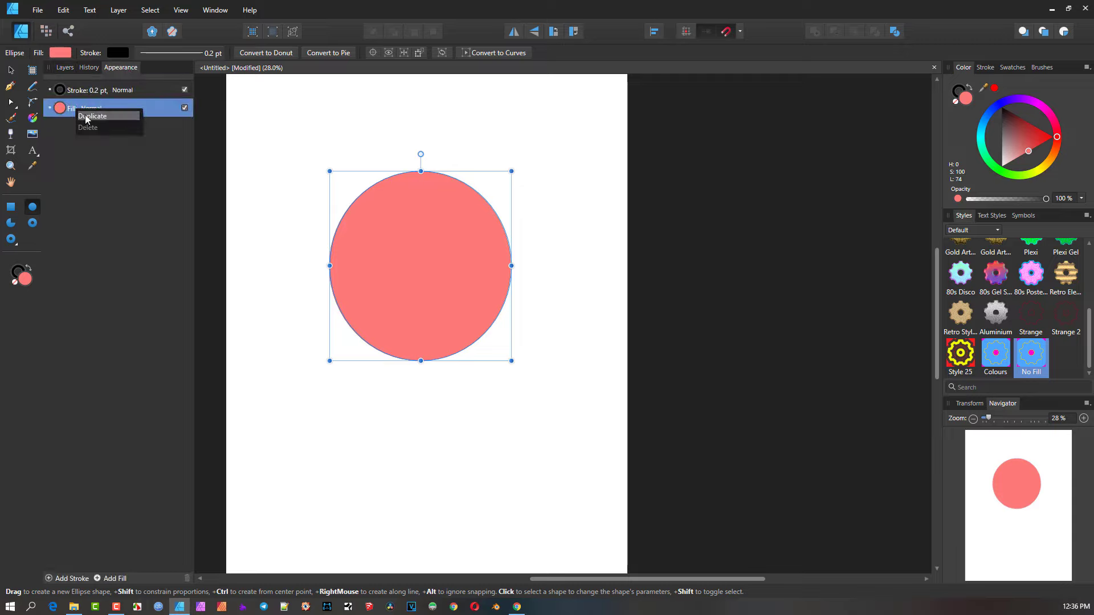
click(84, 114)
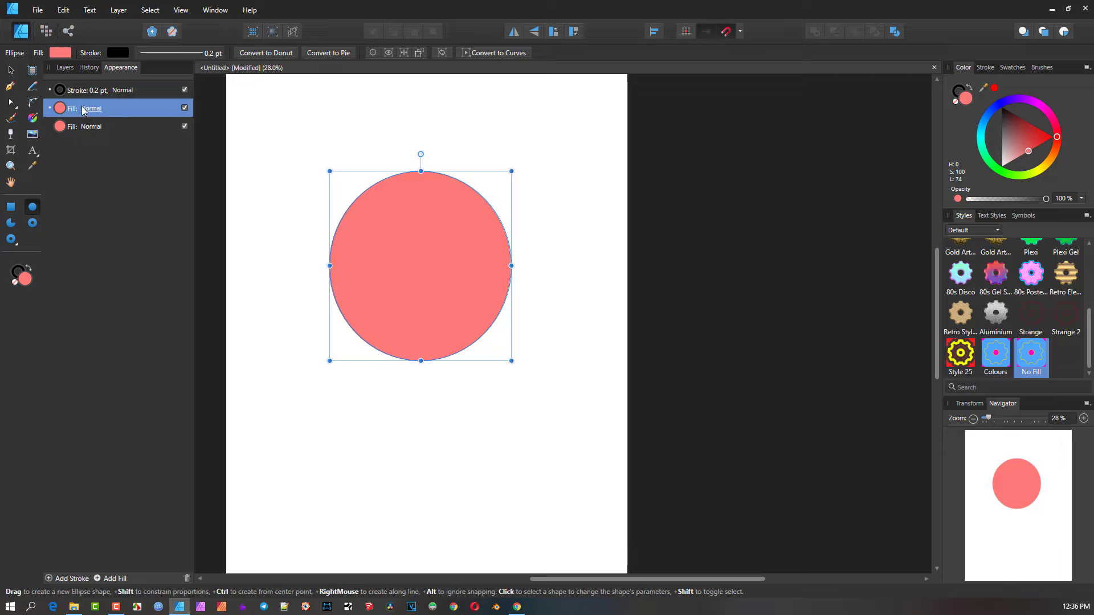
click(33, 118)
drag(395, 186, 429, 279)
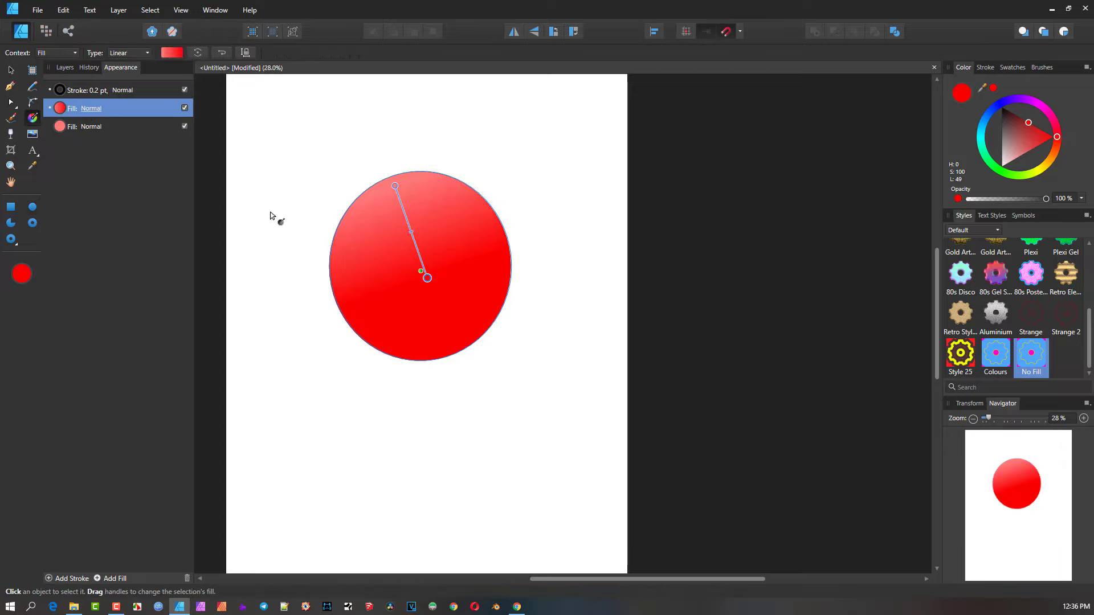
Step: Recolour the lower fill green (H 137, S 81, L 53) and apply a diagonal linear gradient to darker green at lower right
click(87, 126)
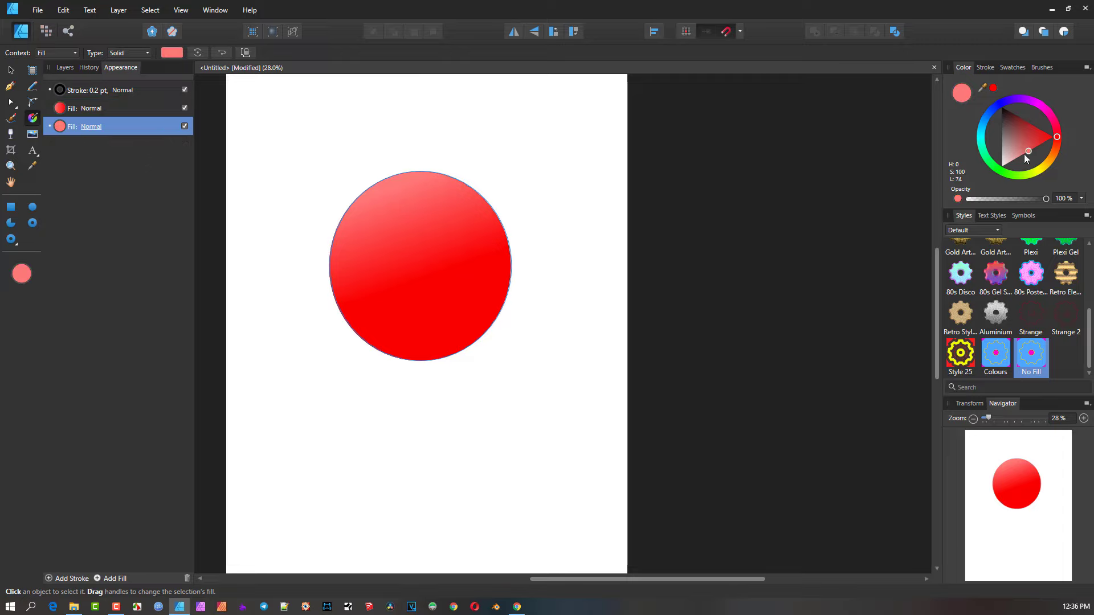
drag(1019, 182, 984, 175)
click(1003, 149)
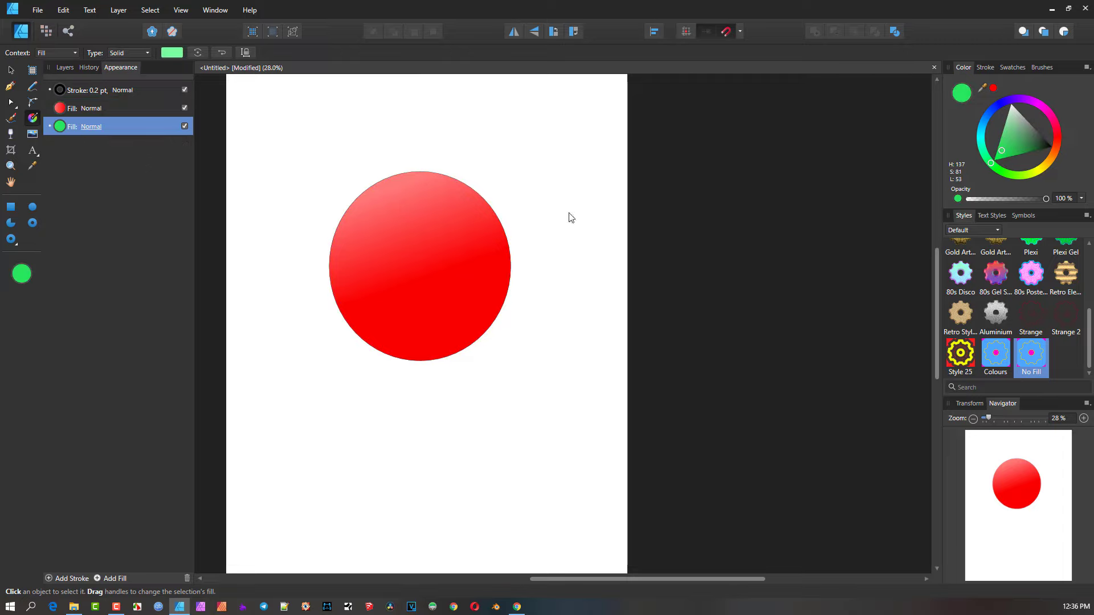
drag(388, 204, 454, 301)
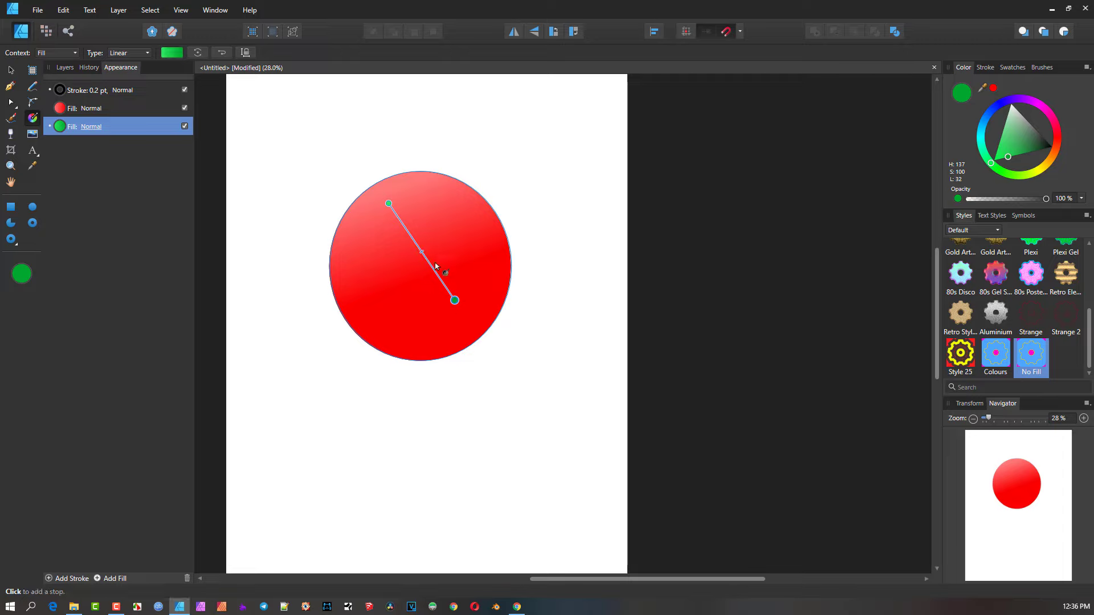
Step: Set the blend mode of the ellipse's red gradient fill to Lighten
click(94, 109)
click(96, 110)
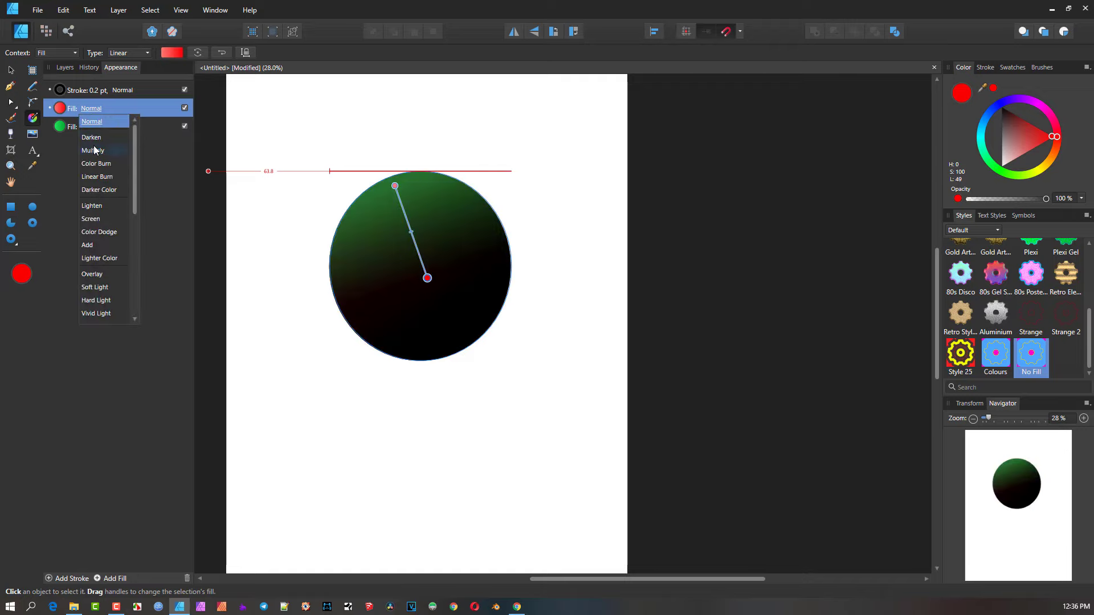
click(99, 208)
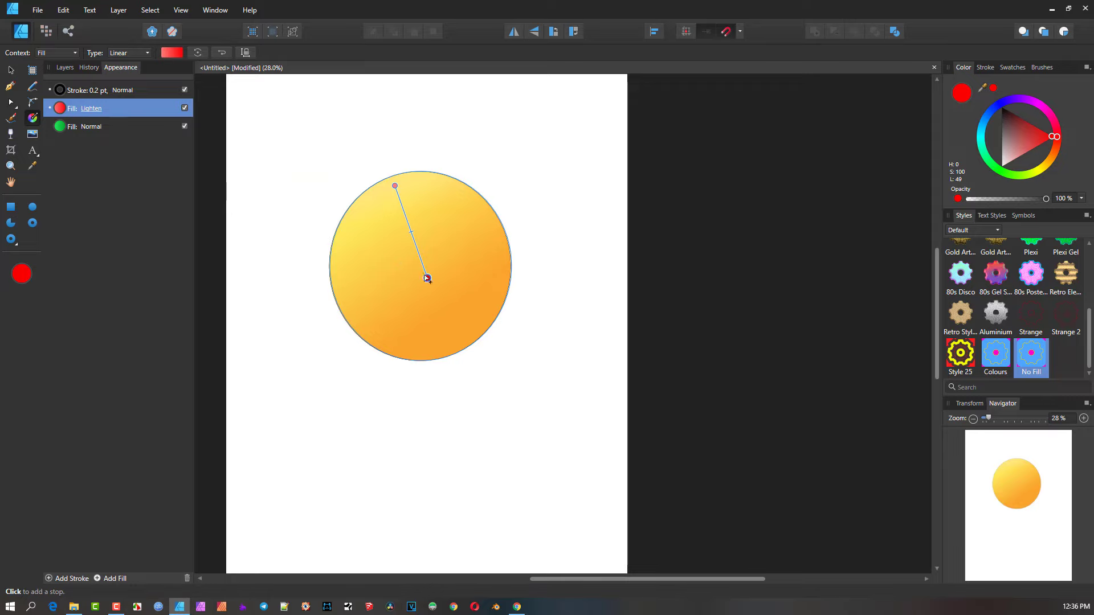
Step: Shorten and angle the red and green fill gradients so both run diagonally from upper left to right of the ellipse's centre
mouse_move(427, 278)
mouse_down()
mouse_move(507, 295)
mouse_move(452, 261)
mouse_up()
drag(395, 184, 394, 211)
click(96, 127)
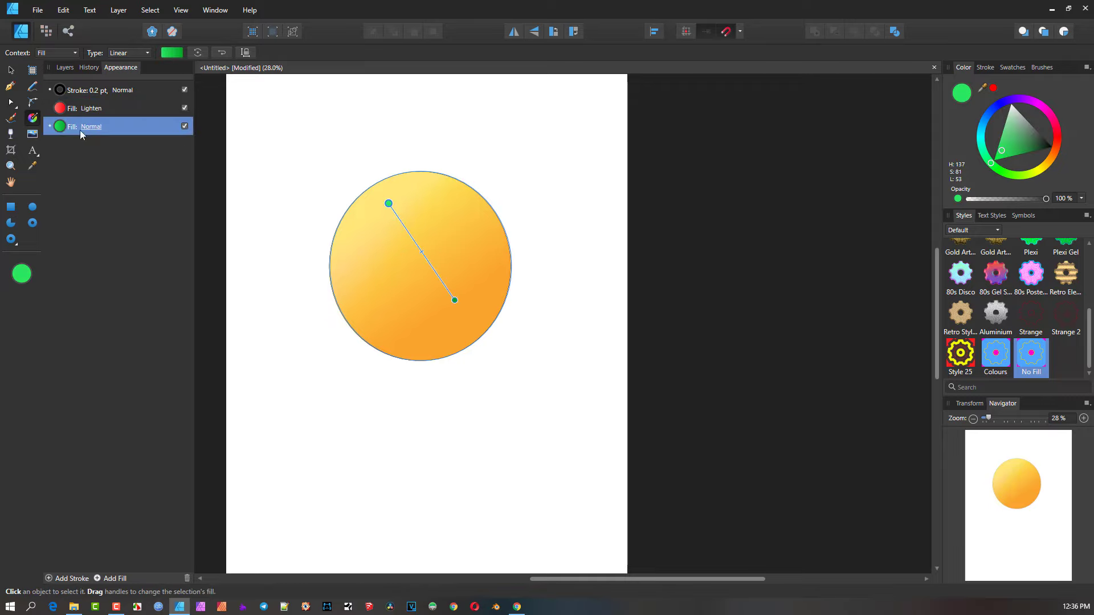
drag(385, 211, 407, 230)
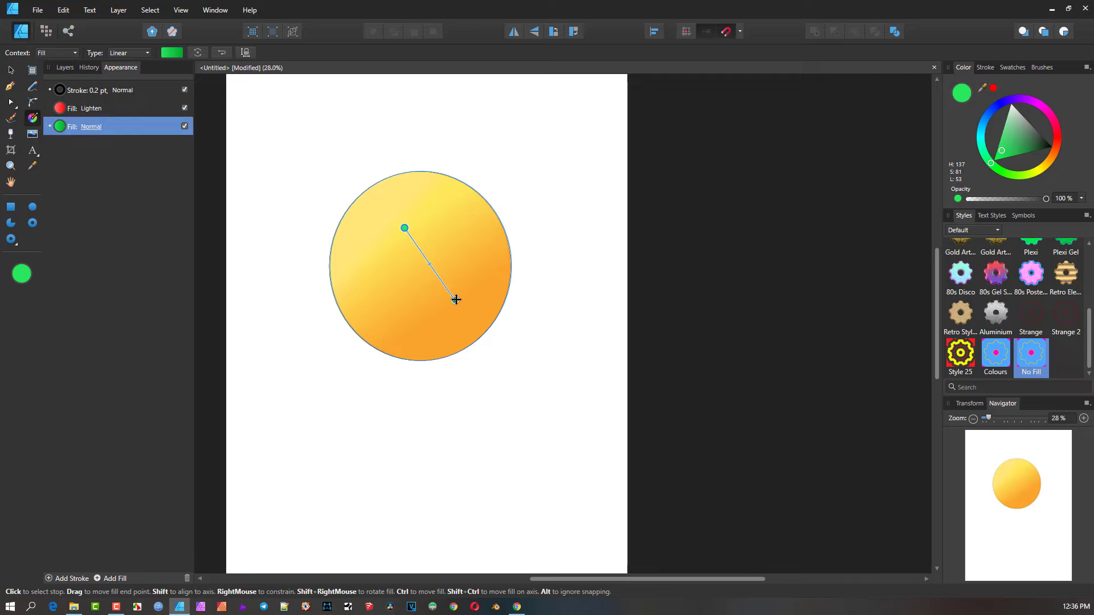
mouse_move(454, 300)
mouse_down()
mouse_move(503, 302)
mouse_move(456, 279)
mouse_up()
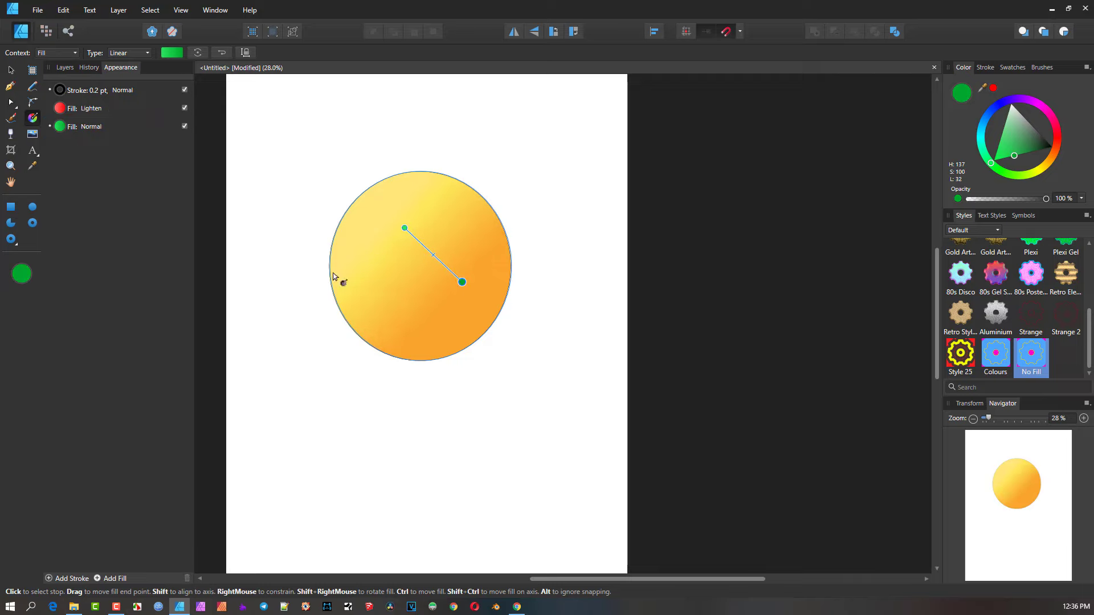
click(104, 113)
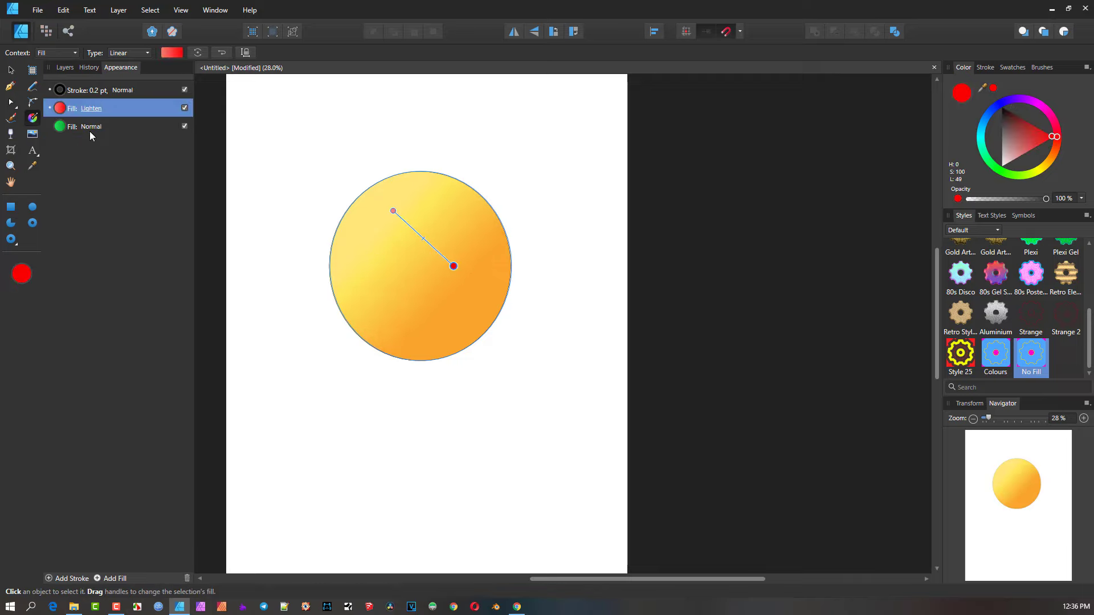
Step: Duplicate the green gradient fill and change the bottom copy's starting gradient colour to magenta
click(86, 130)
right_click(83, 130)
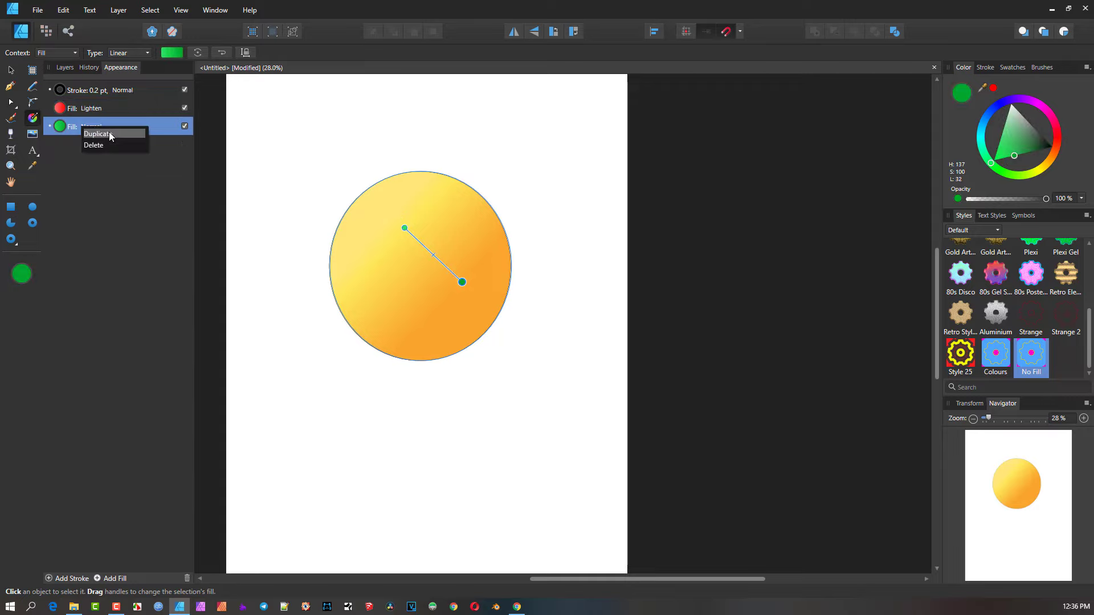
click(108, 135)
click(79, 147)
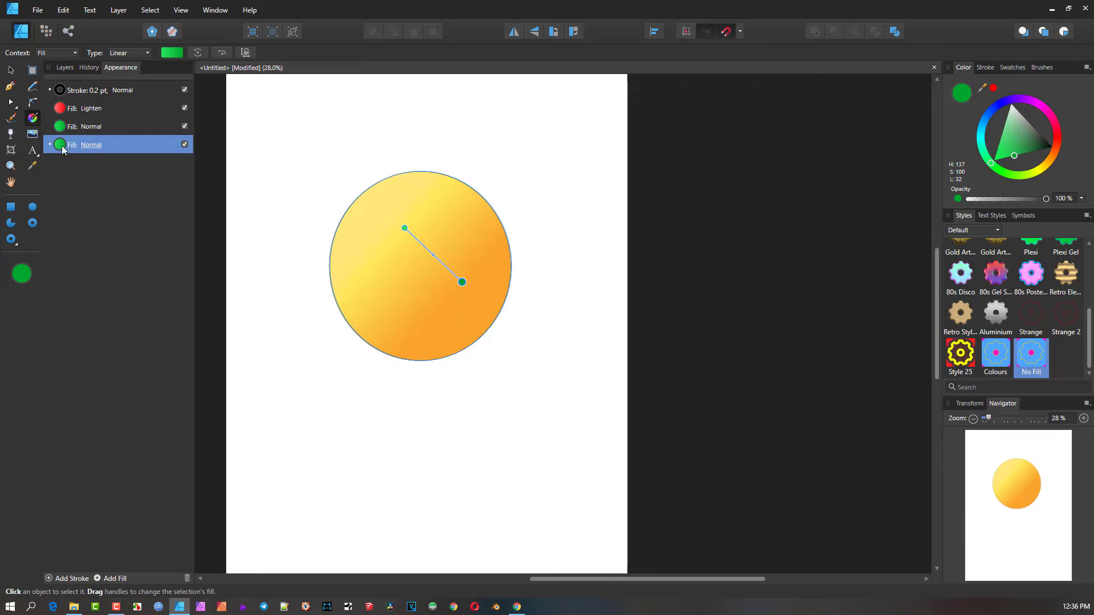
click(59, 145)
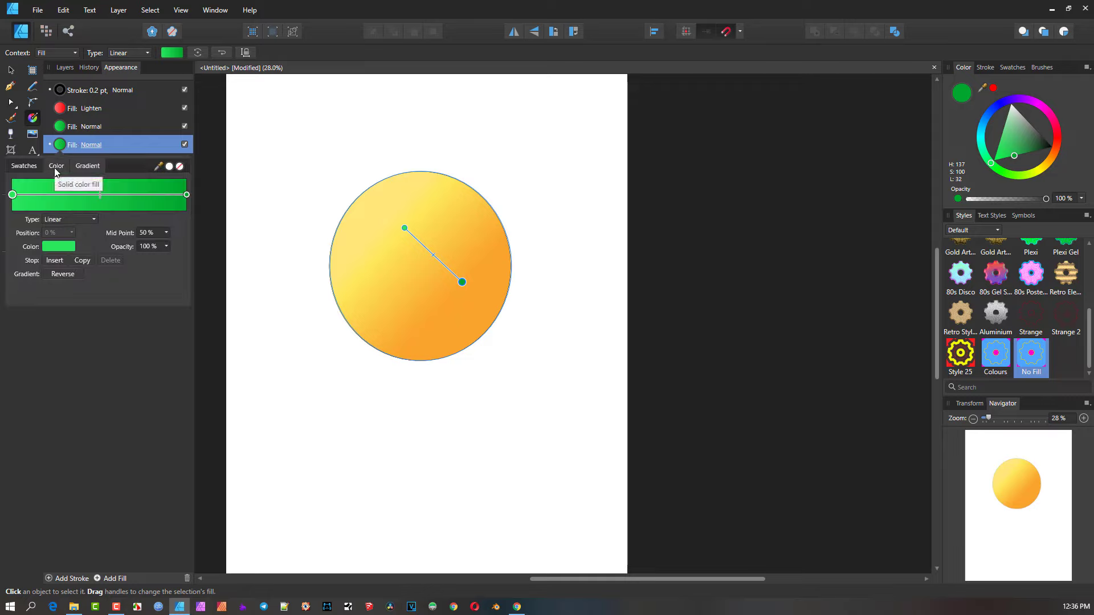
click(57, 244)
click(101, 288)
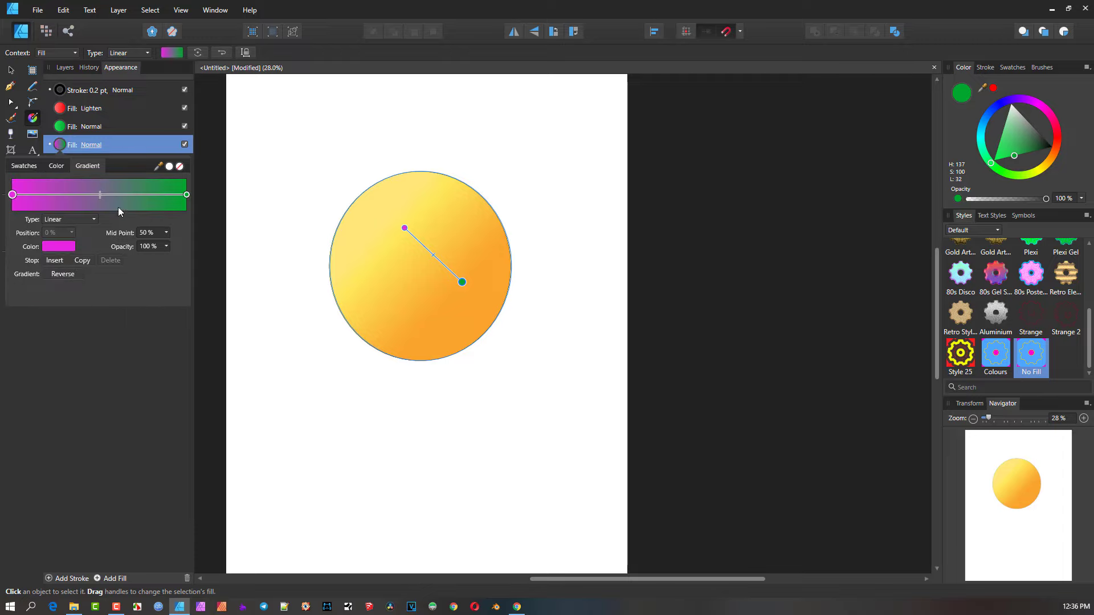
Step: Set the middle green fill to Color Burn and realign its gradient to rise from lower left to right of the ellipse's centre
click(94, 129)
click(93, 127)
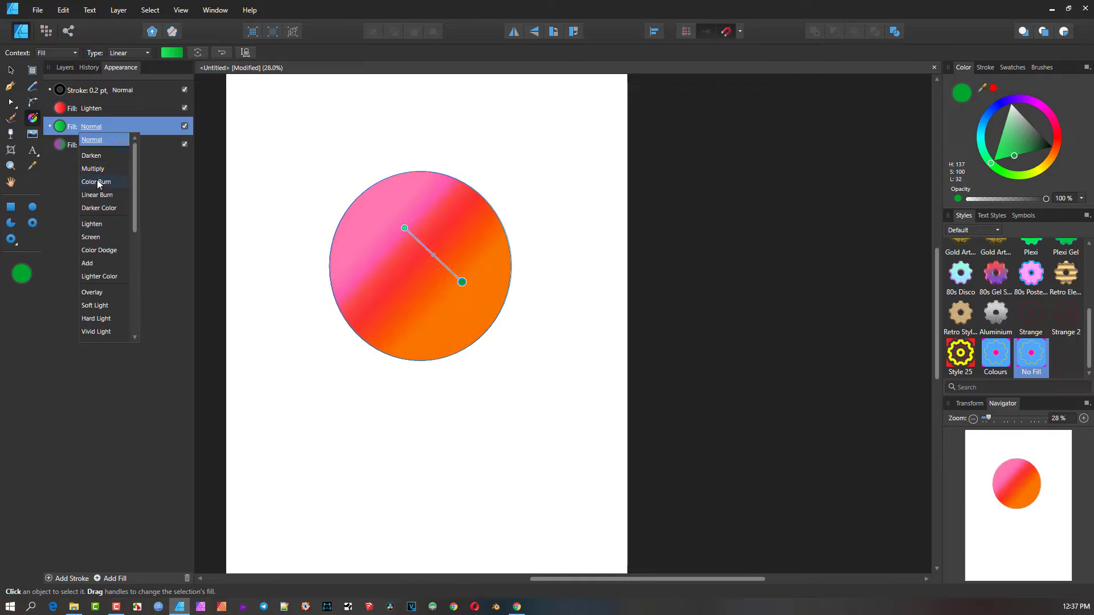
click(97, 181)
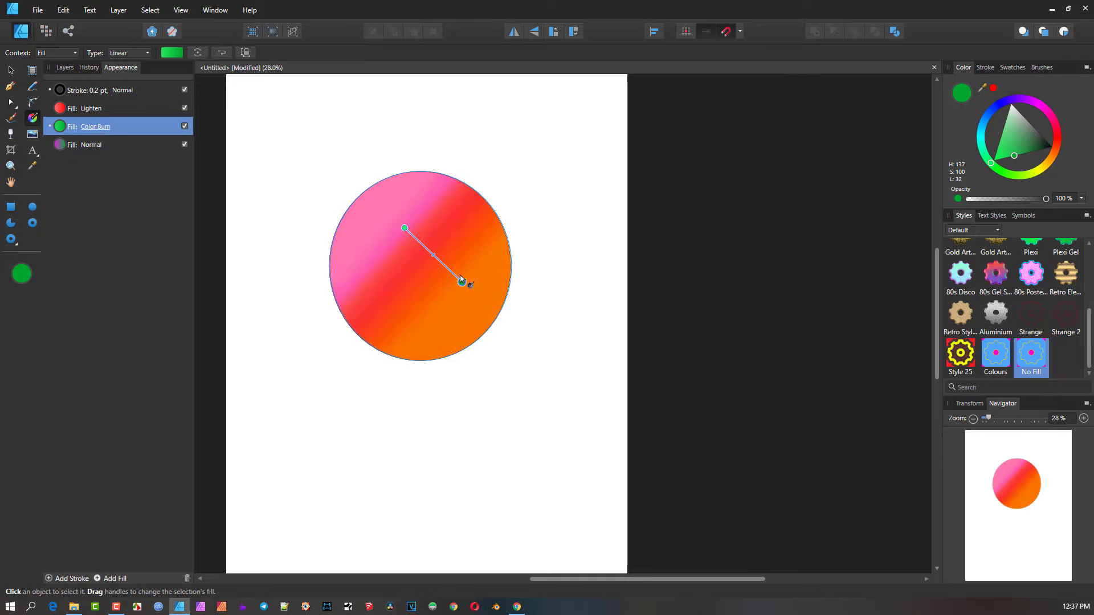
mouse_move(460, 280)
mouse_down()
mouse_move(485, 301)
mouse_move(453, 265)
mouse_up()
mouse_move(405, 228)
mouse_down()
mouse_move(388, 286)
mouse_move(396, 300)
mouse_up()
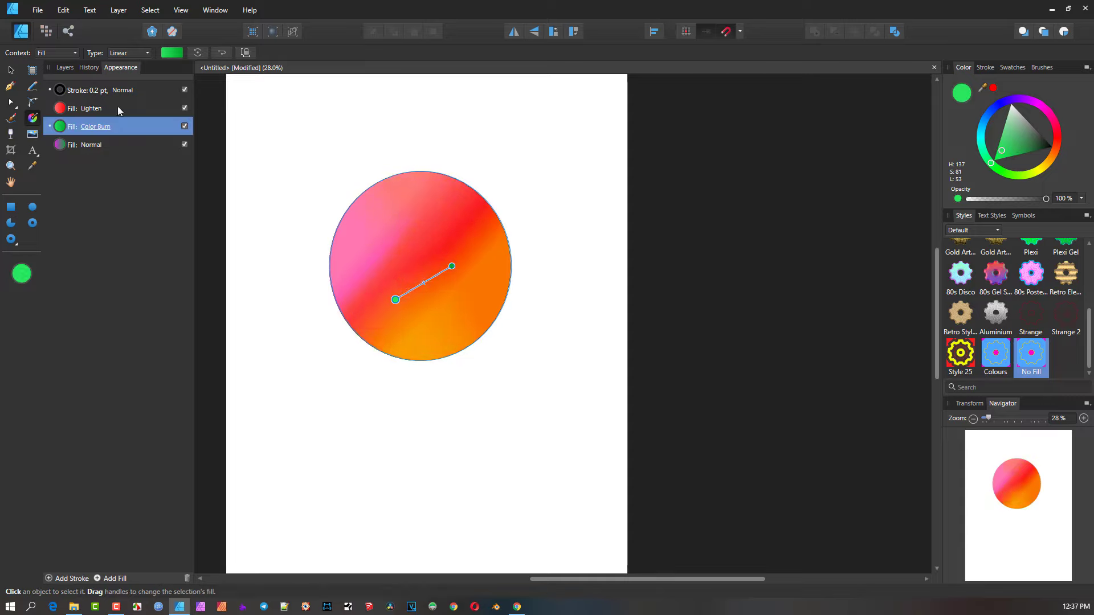
Step: Save the ellipse's blended gradient appearance as a new style in the Default category
click(64, 68)
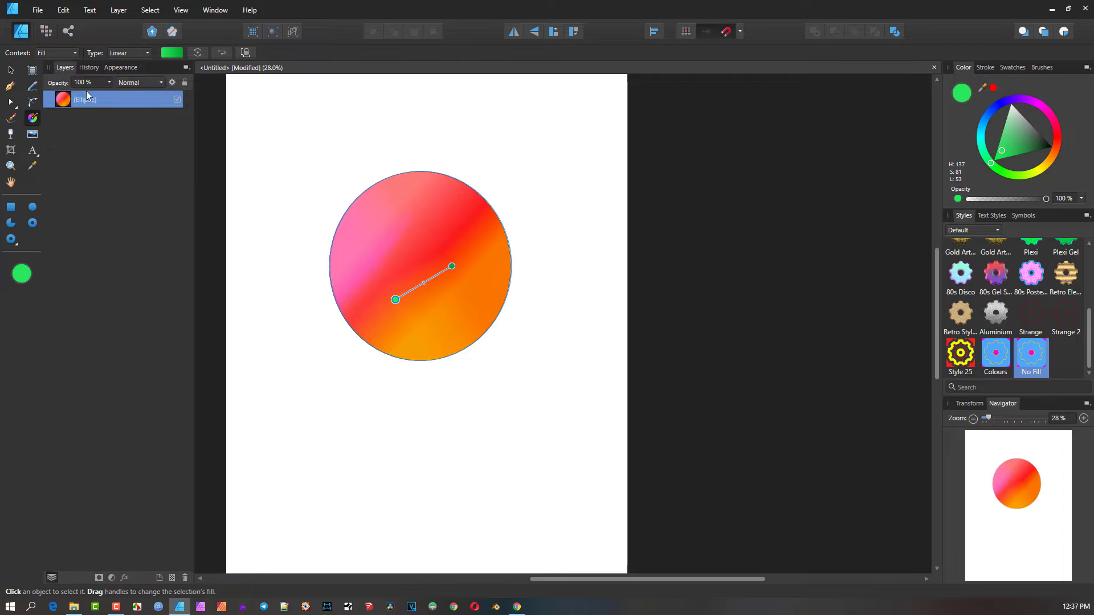
click(11, 69)
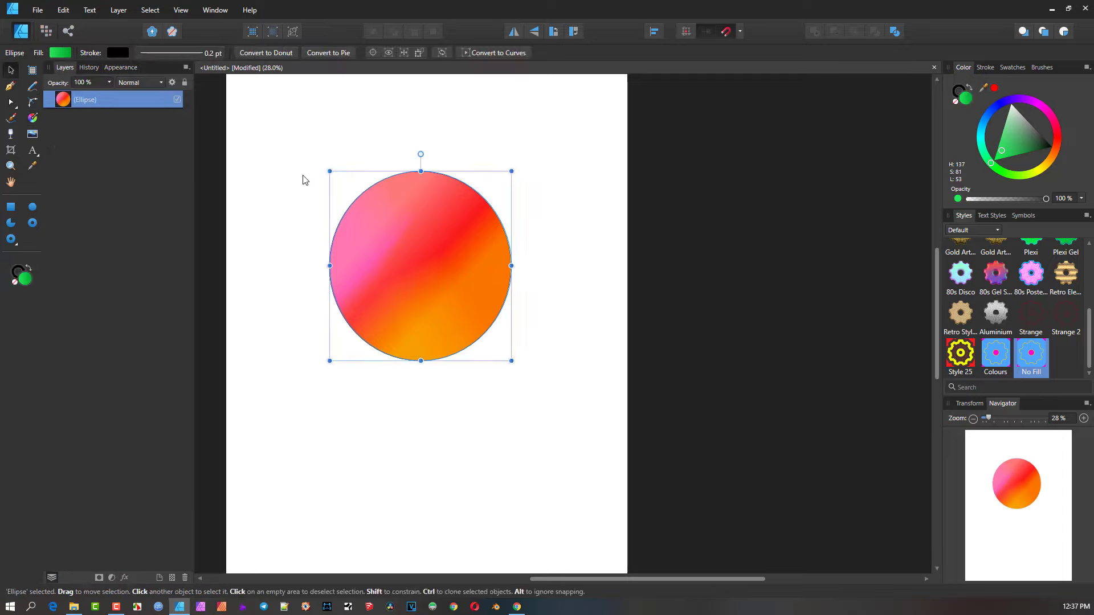
click(314, 187)
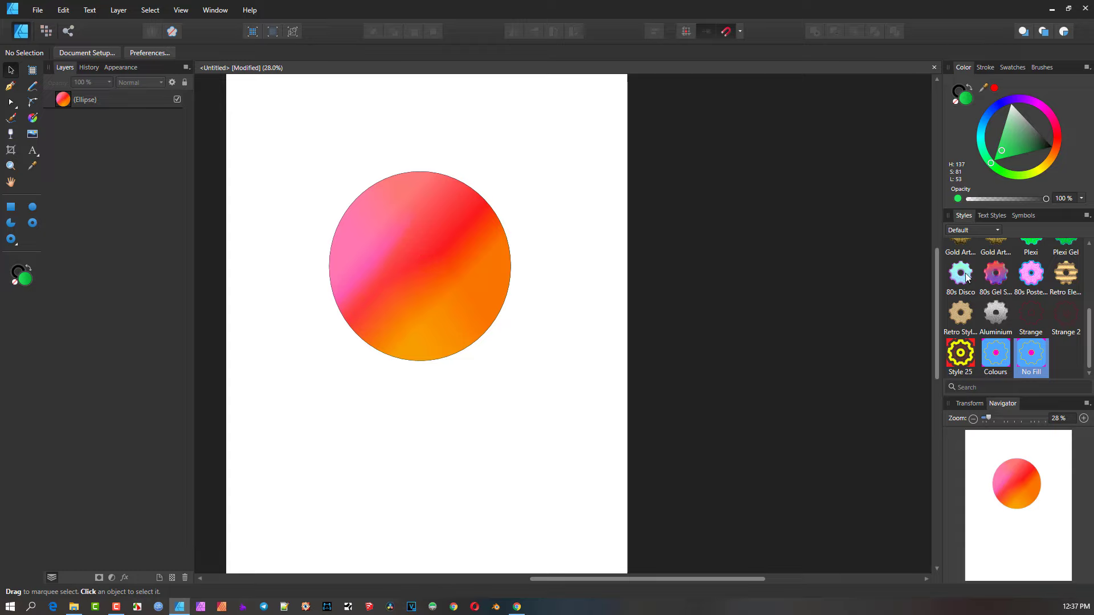
click(442, 252)
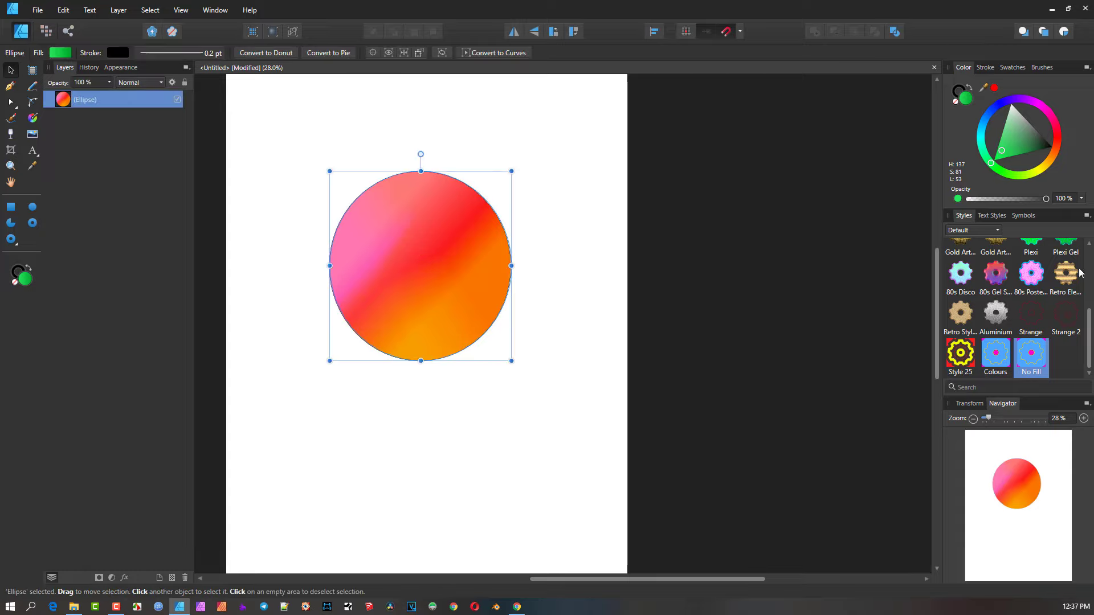
click(1086, 215)
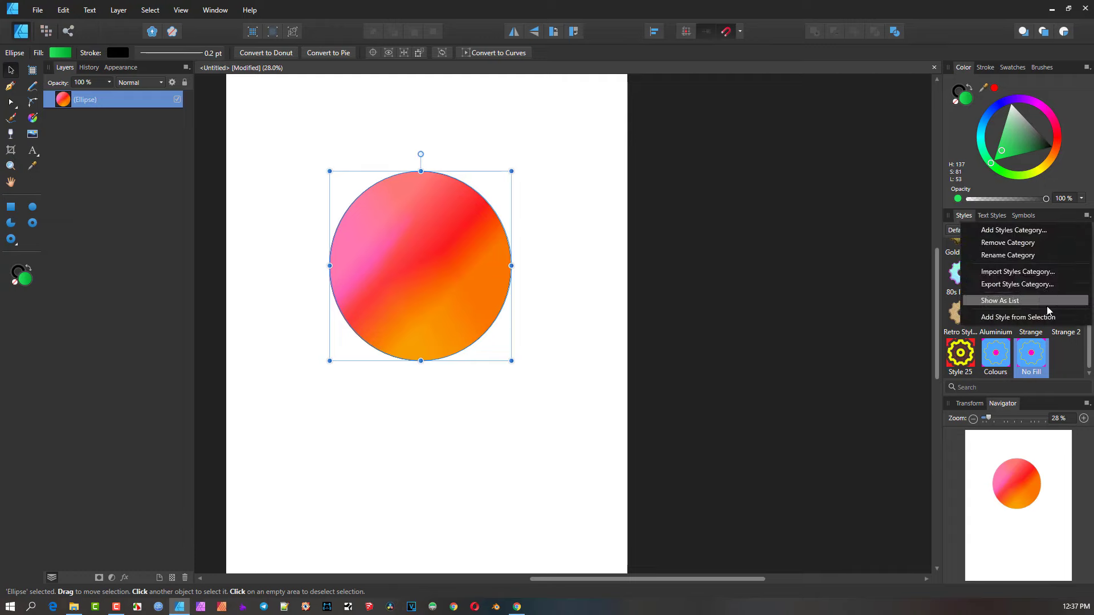
click(1048, 318)
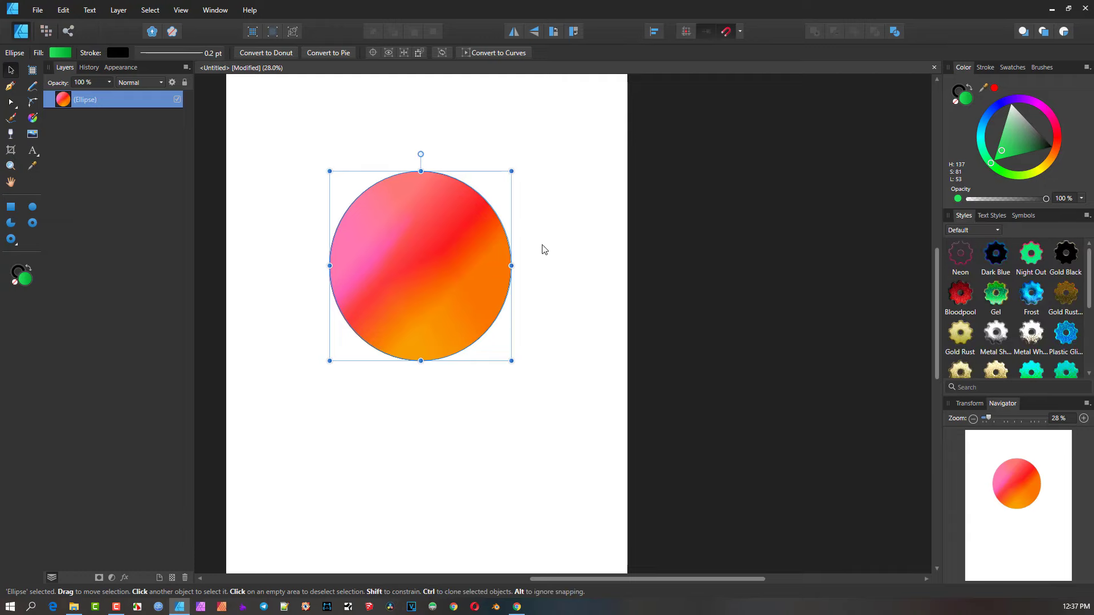
Step: Delete the ellipse and draw a large heart shape in its place on the page
key(Delete)
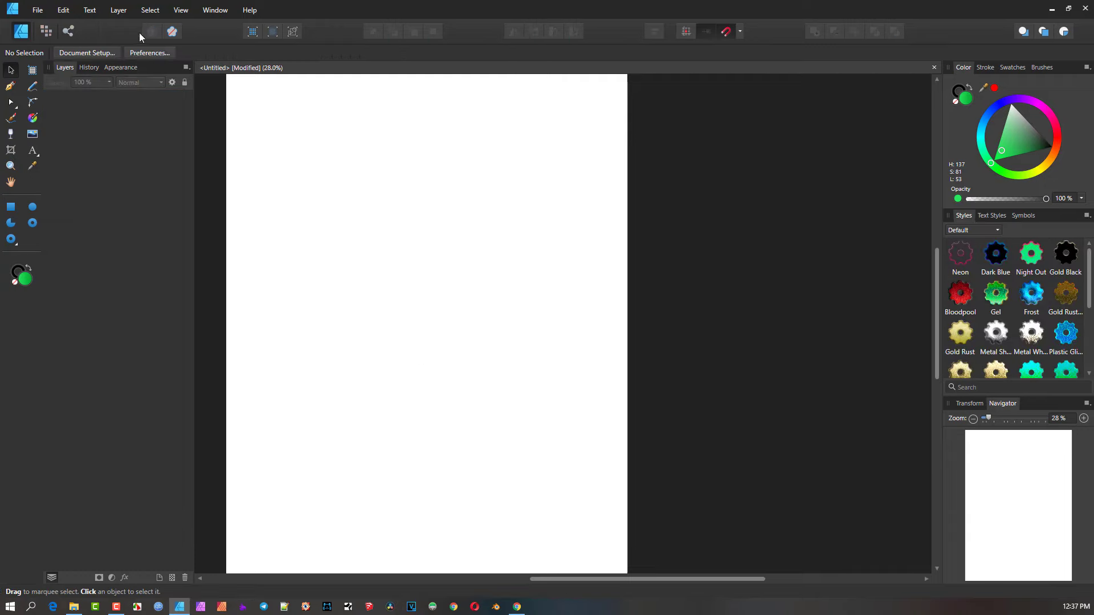
click(16, 243)
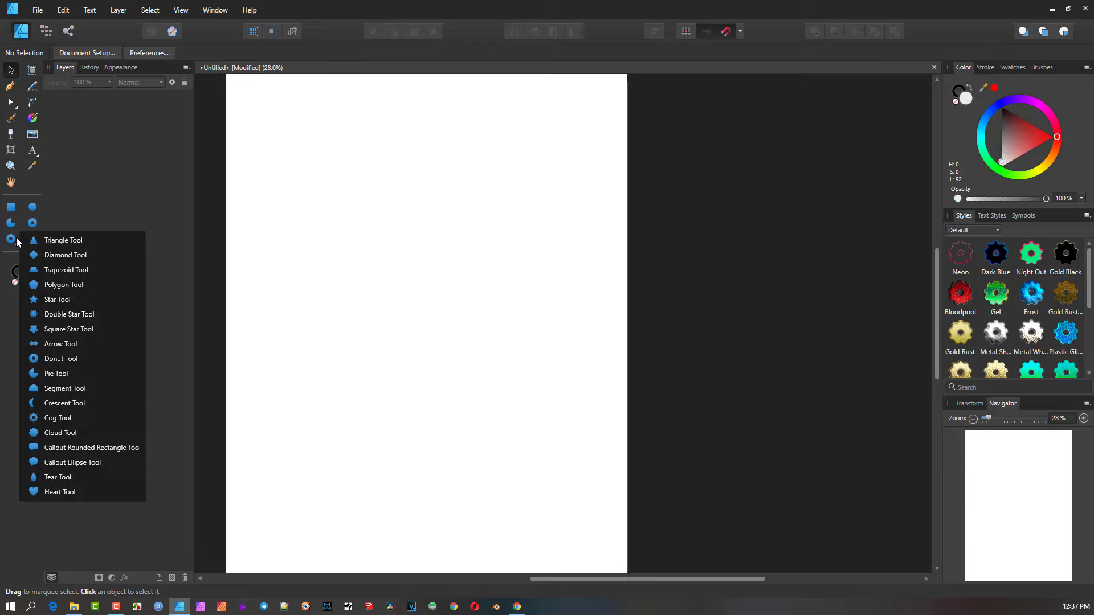
click(69, 491)
drag(315, 204, 528, 408)
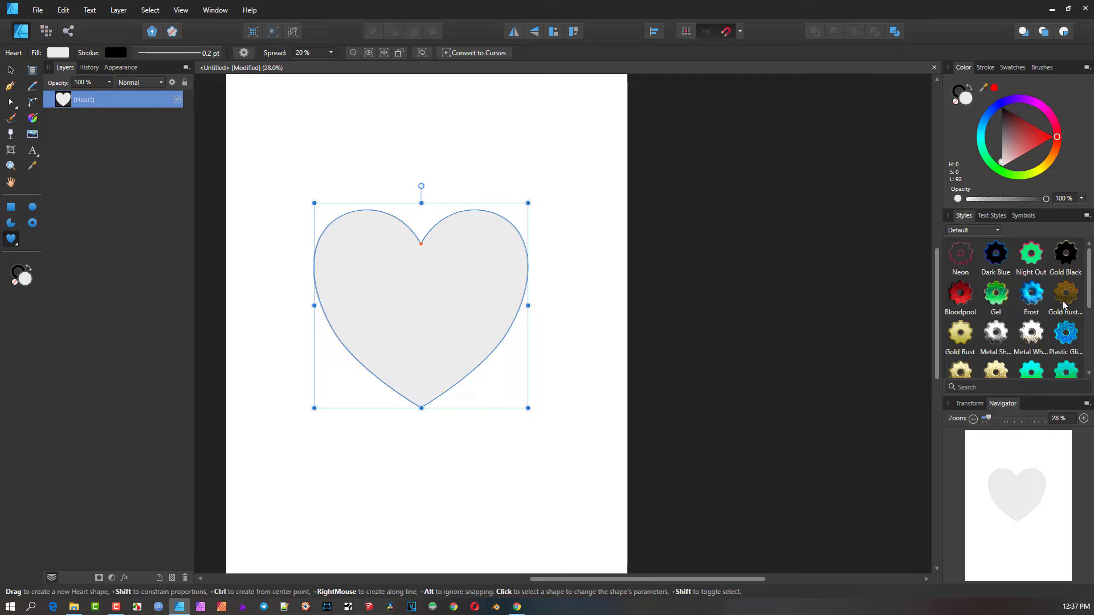
Step: Apply the saved gradient style, Style 28, to the heart and show its list of strokes and fills
drag(1090, 282, 1090, 348)
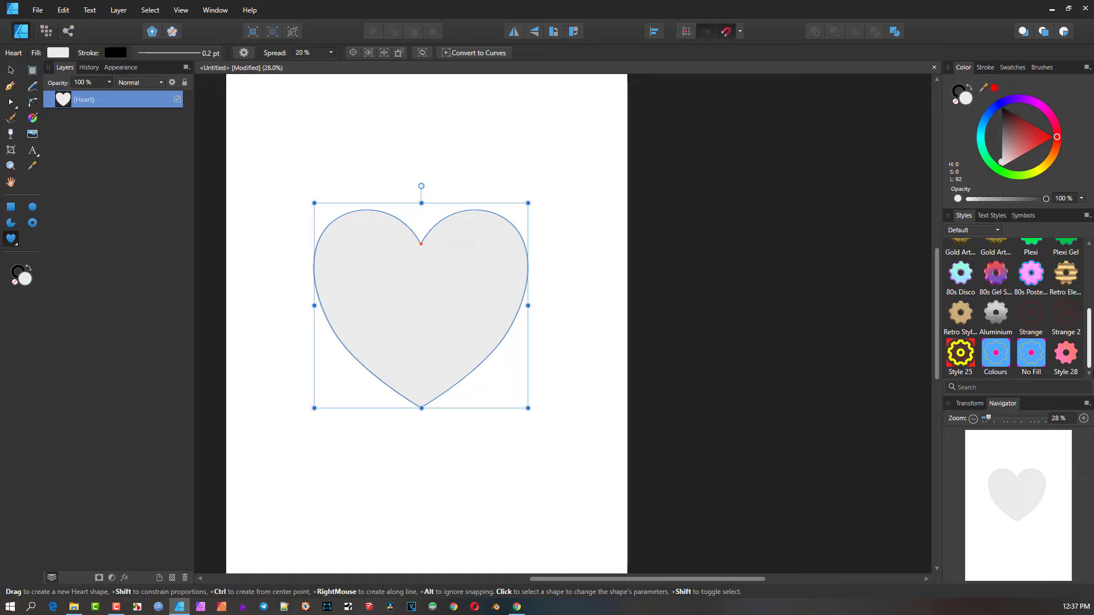
click(1066, 351)
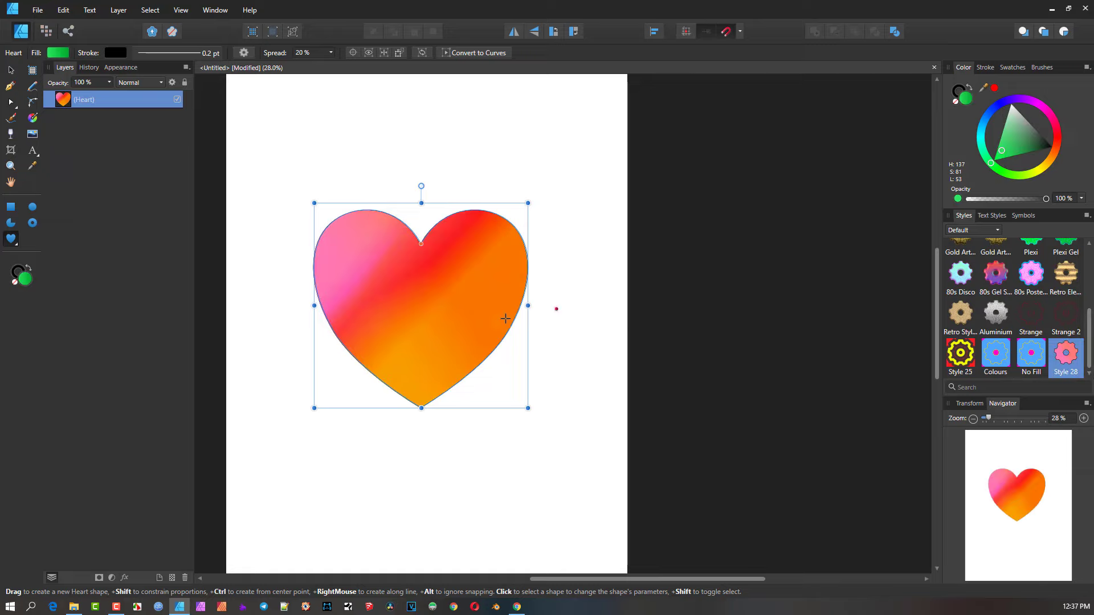
scroll(464, 317, up, 1)
click(462, 315)
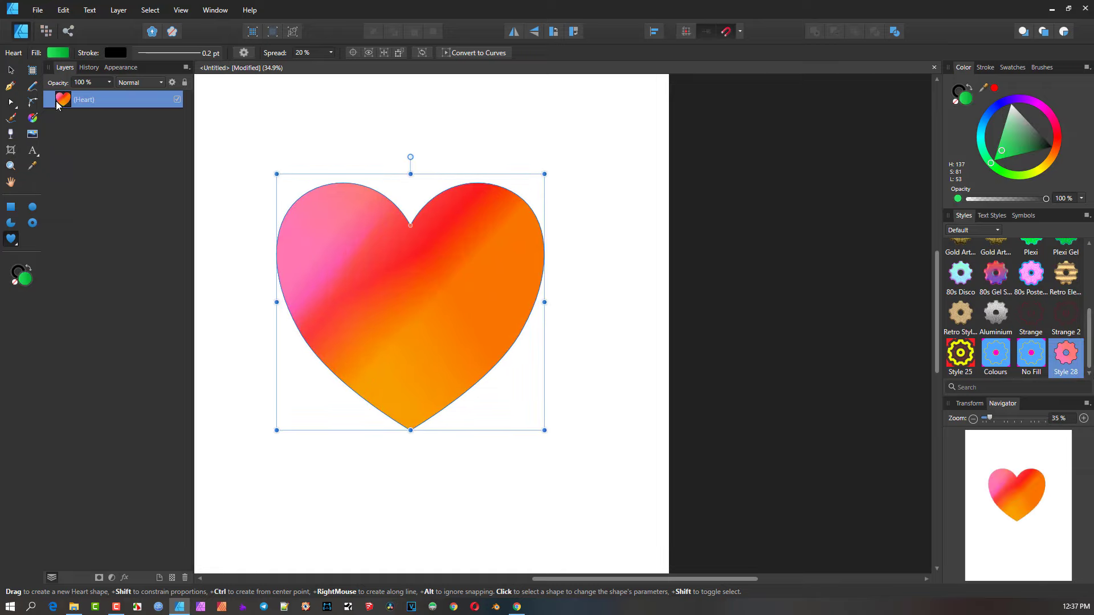
click(120, 67)
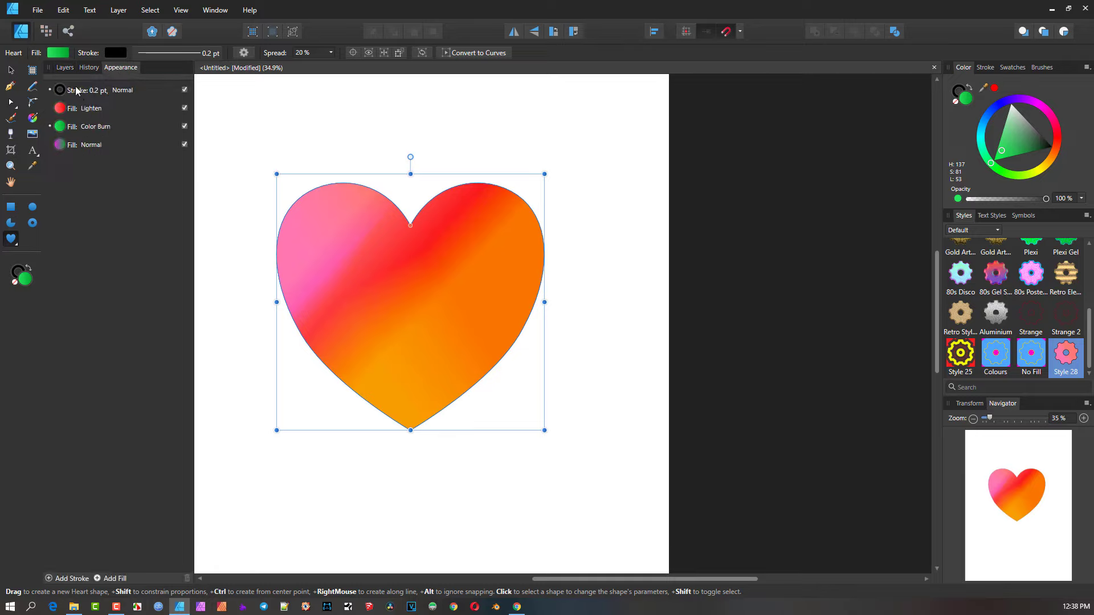